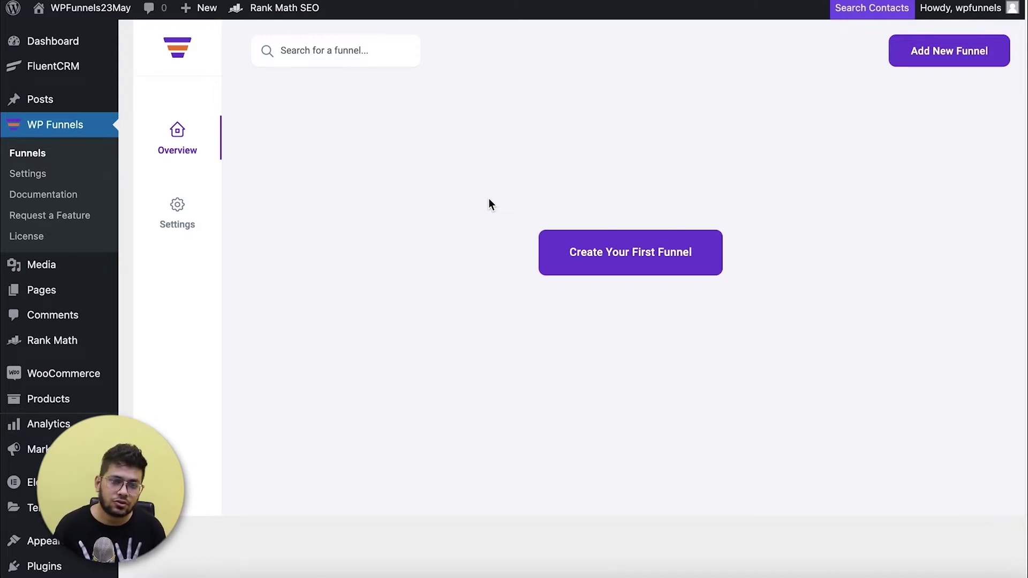
# Create a new funnel by importing the three-step eBook template, not the Pro version.
pyautogui.click(934, 62)
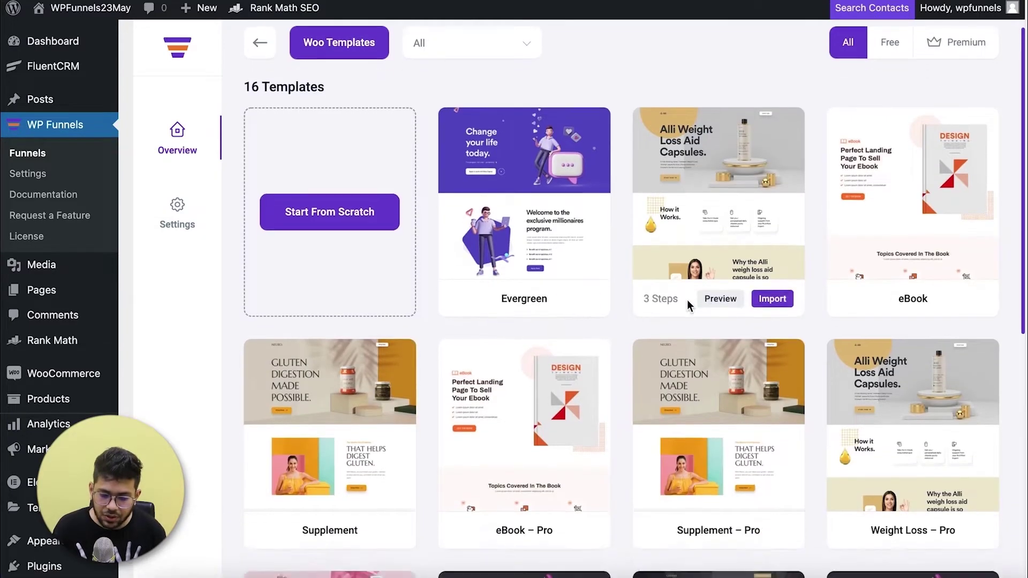
pyautogui.scroll(-5, 689, 300)
pyautogui.scroll(5, 690, 307)
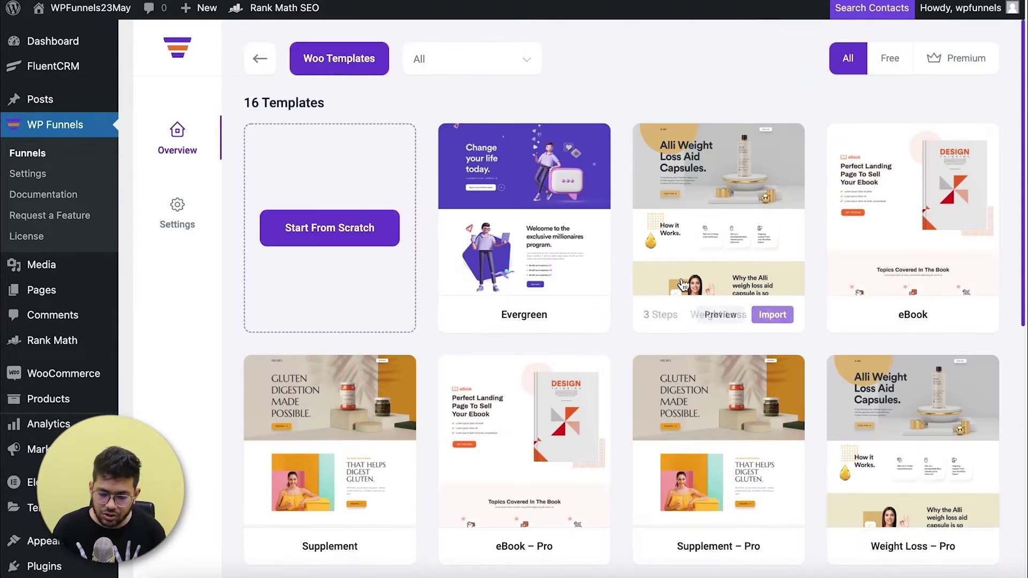
pyautogui.scroll(-2, 657, 238)
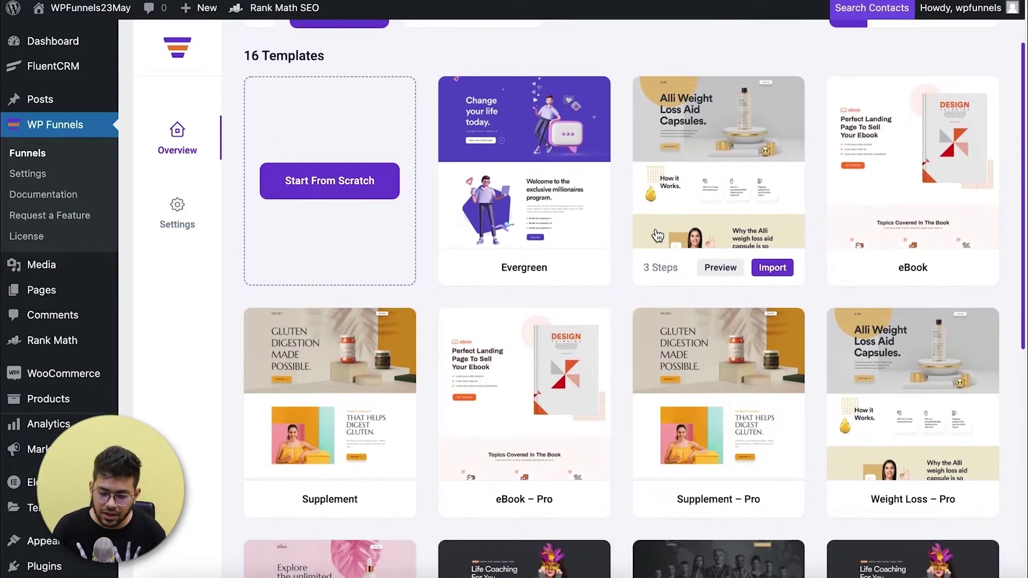
pyautogui.scroll(2, 744, 269)
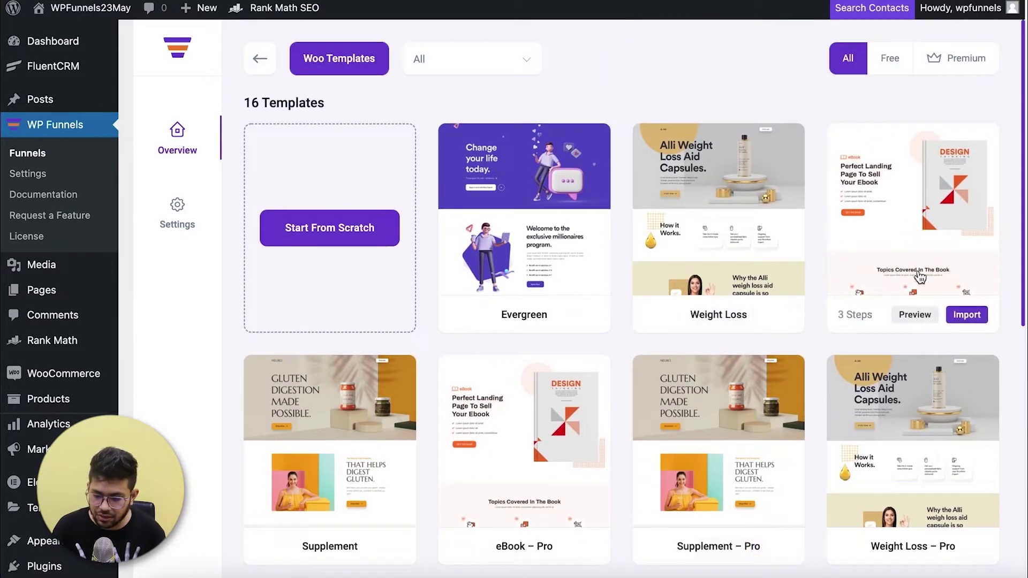
pyautogui.click(967, 317)
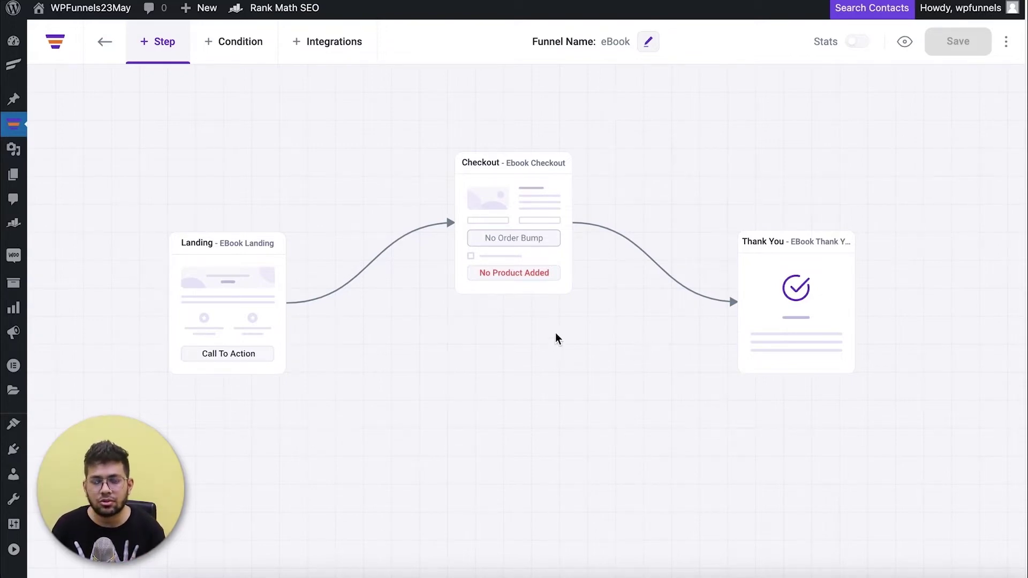
# Rearrange the funnel canvas, moving the Thank You step farther from Checkout and lining Checkout up level with Landing.
pyautogui.moveTo(558, 385); pyautogui.dragTo(464, 342)
pyautogui.moveTo(709, 289); pyautogui.dragTo(913, 303)
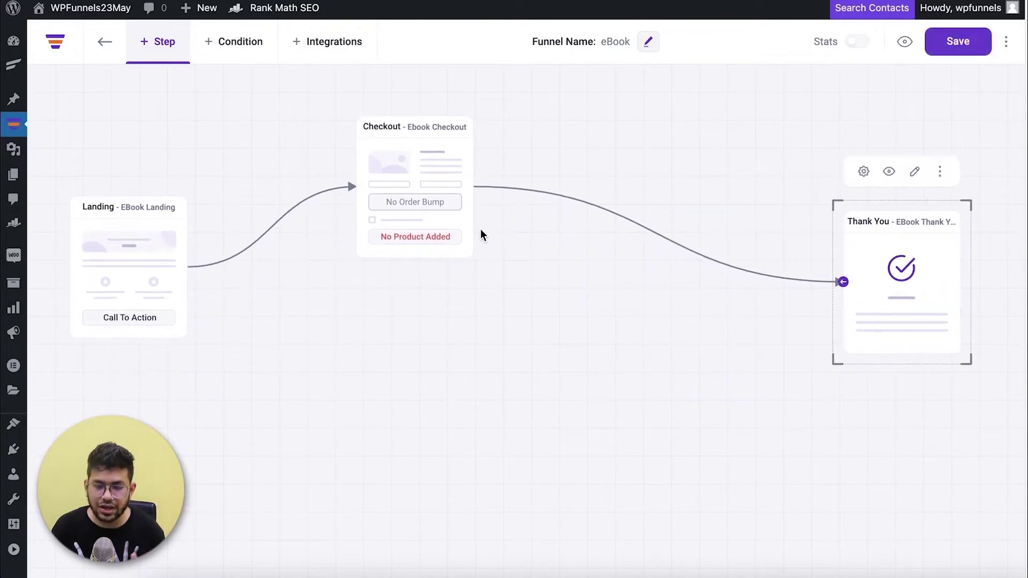
pyautogui.moveTo(452, 218); pyautogui.dragTo(523, 292)
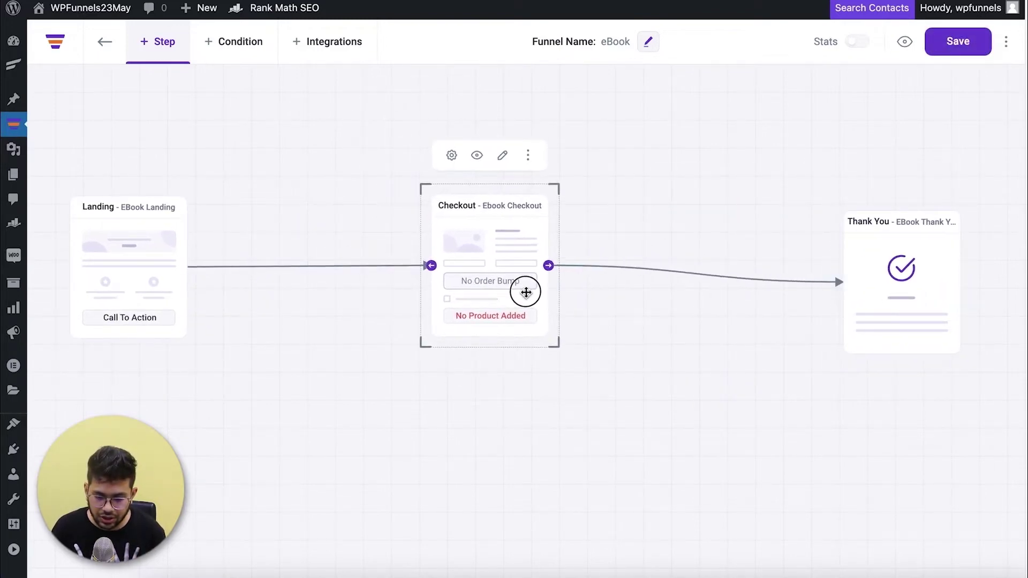
pyautogui.click(524, 361)
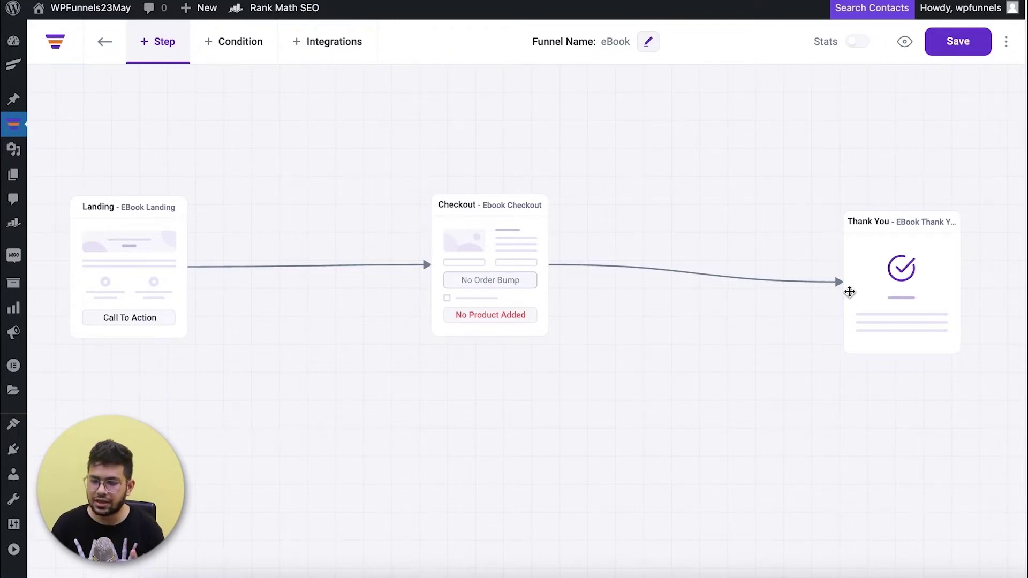
pyautogui.moveTo(351, 338); pyautogui.dragTo(352, 341)
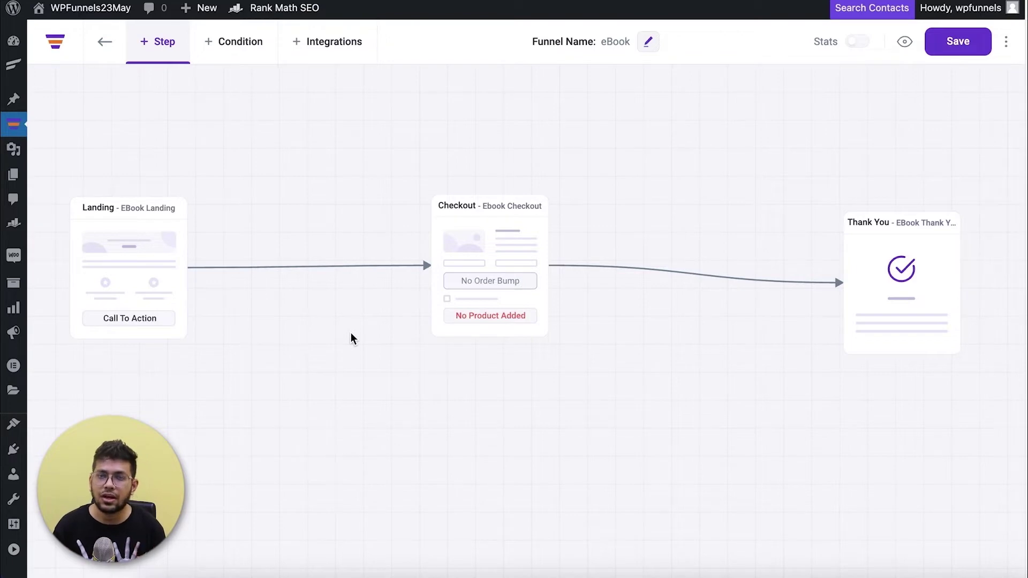
# Add the product "Ken Follett - Fall Of The Giant" to the Checkout step's funnel products.
pyautogui.click(512, 257)
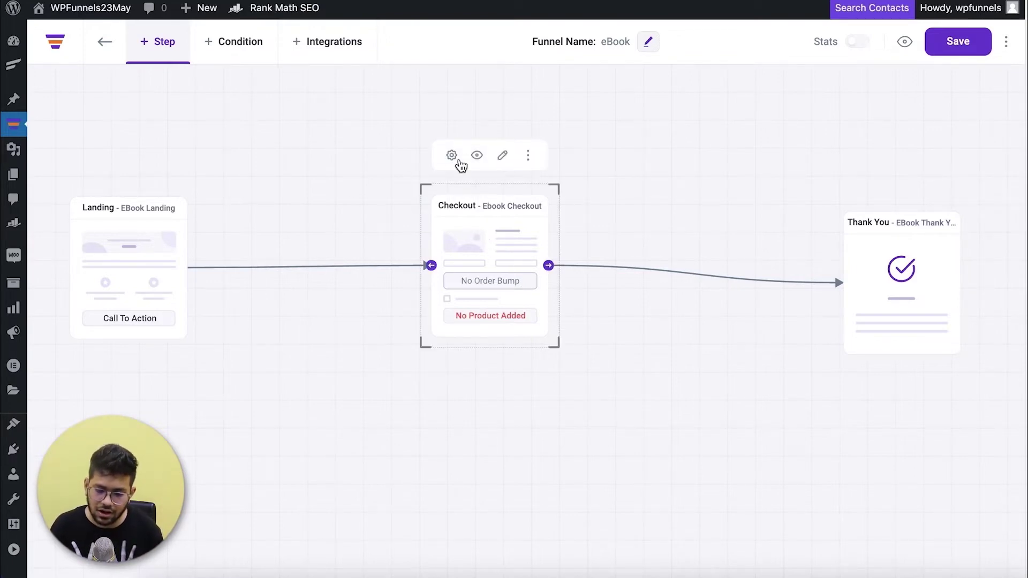
pyautogui.click(451, 160)
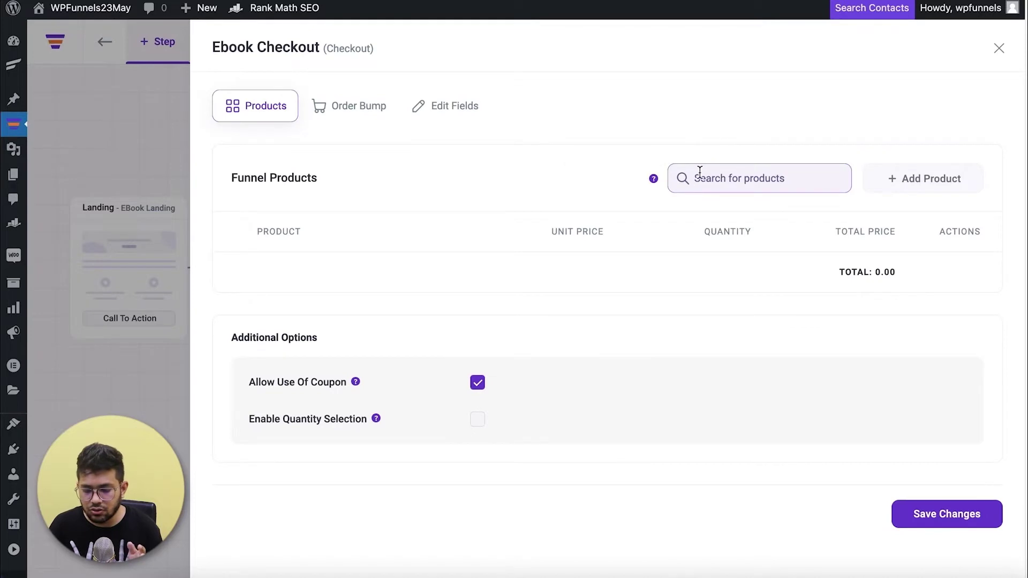
pyautogui.click(749, 171)
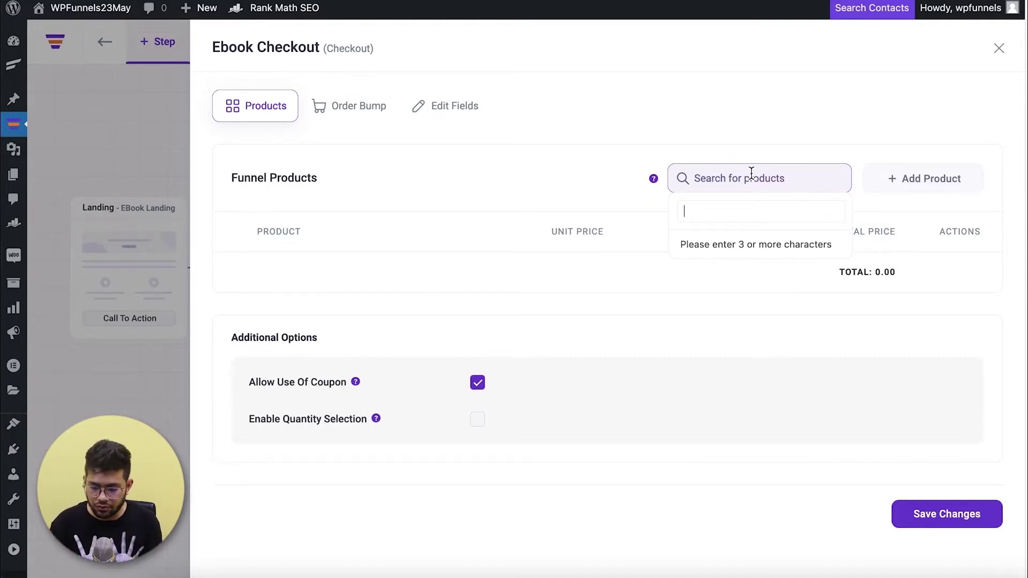
pyautogui.write('T')
pyautogui.press('BackSpace')
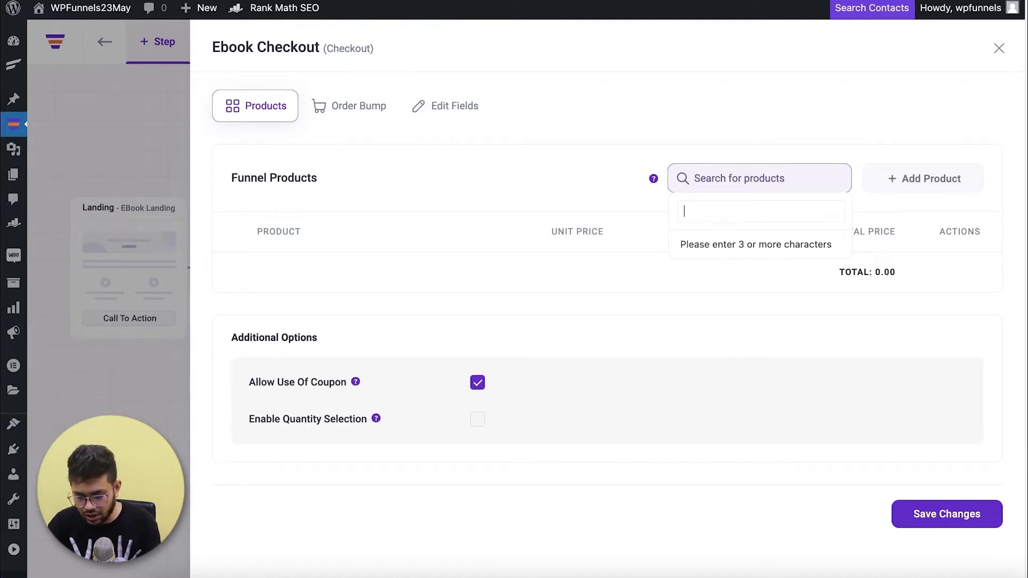
pyautogui.write('Fall of')
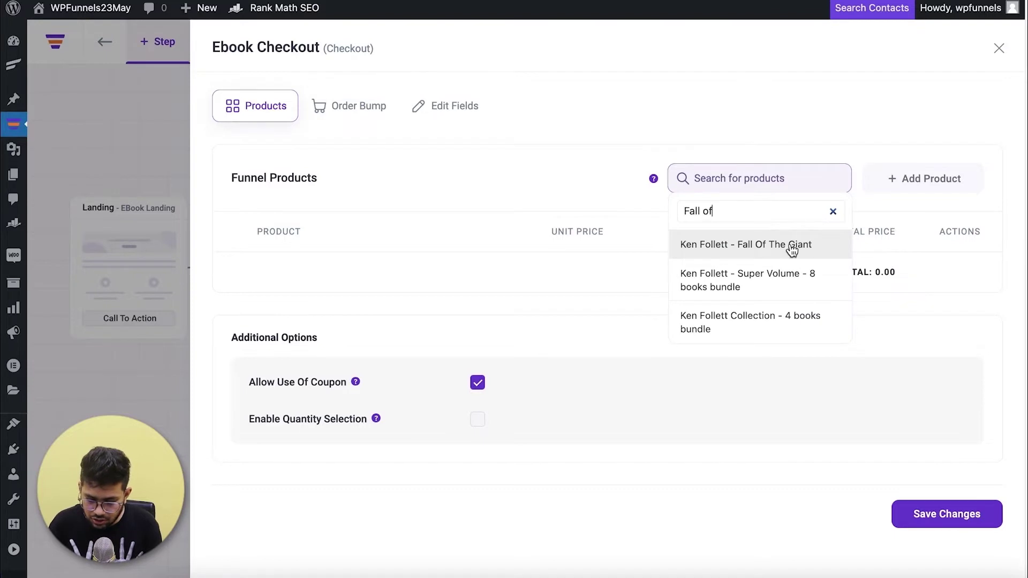
pyautogui.click(792, 246)
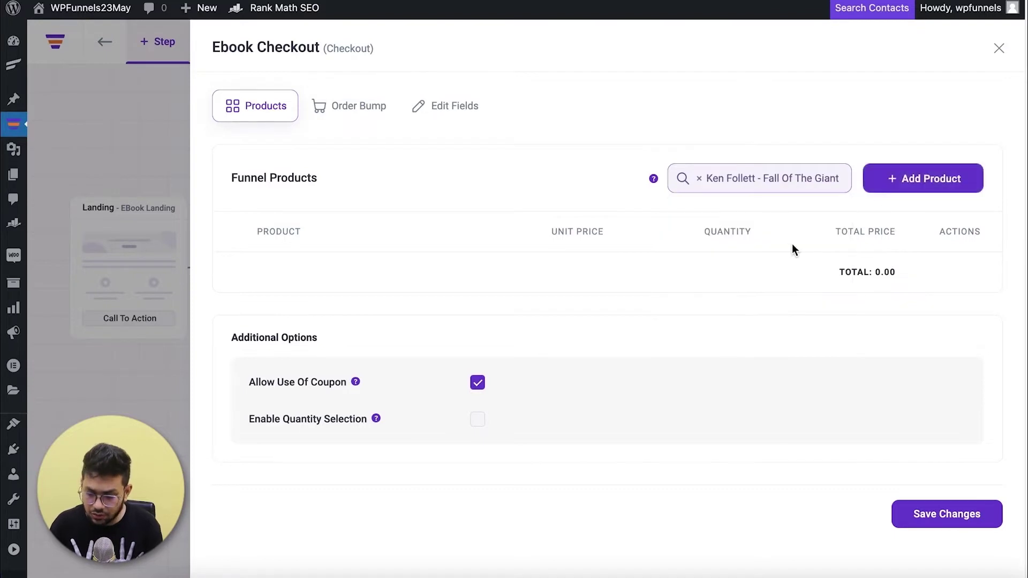
pyautogui.click(907, 179)
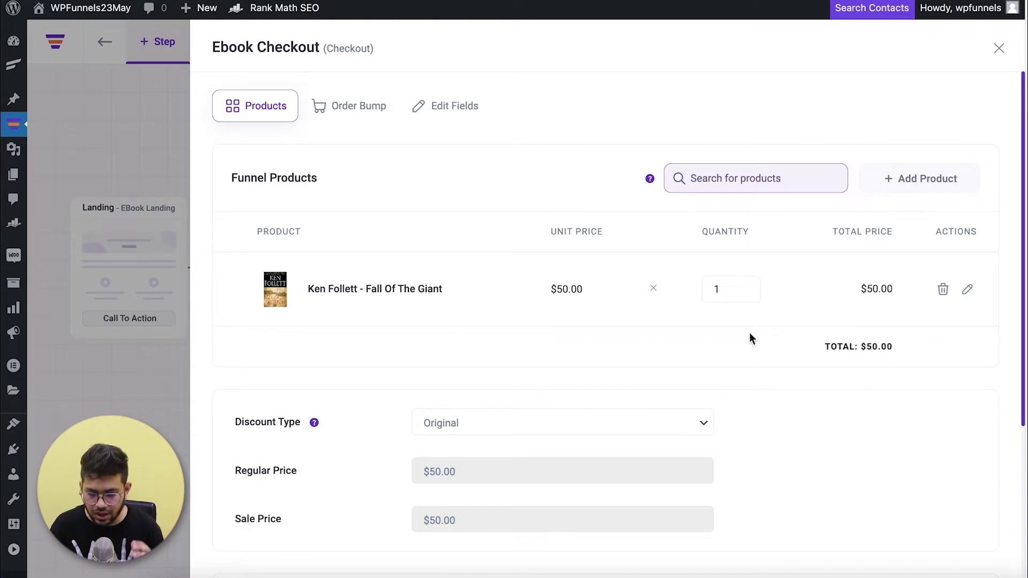
# Save the Checkout step's product settings, return to the canvas and save the funnel.
pyautogui.scroll(-4, 840, 447)
pyautogui.click(910, 551)
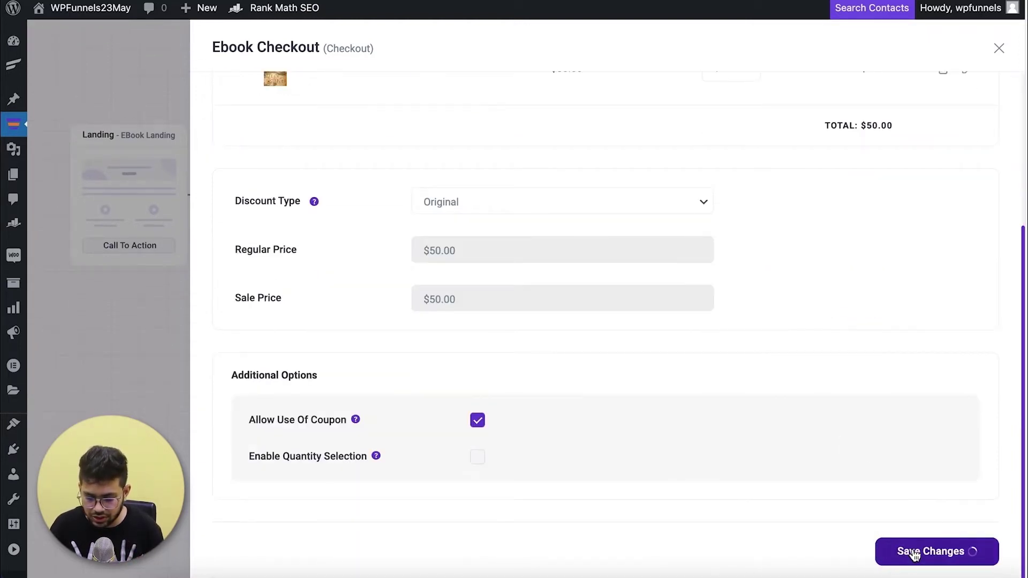
pyautogui.click(999, 48)
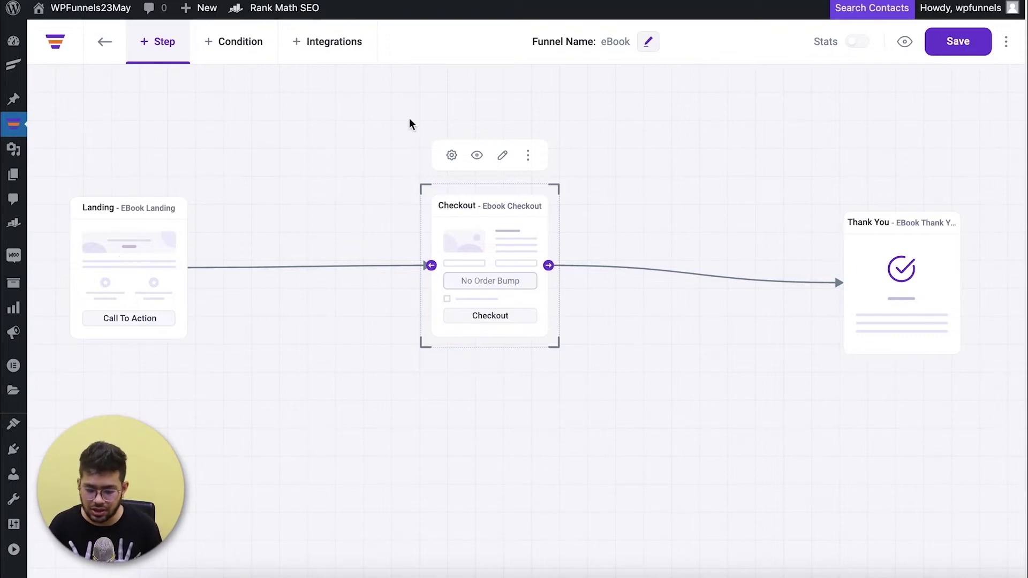
pyautogui.click(955, 41)
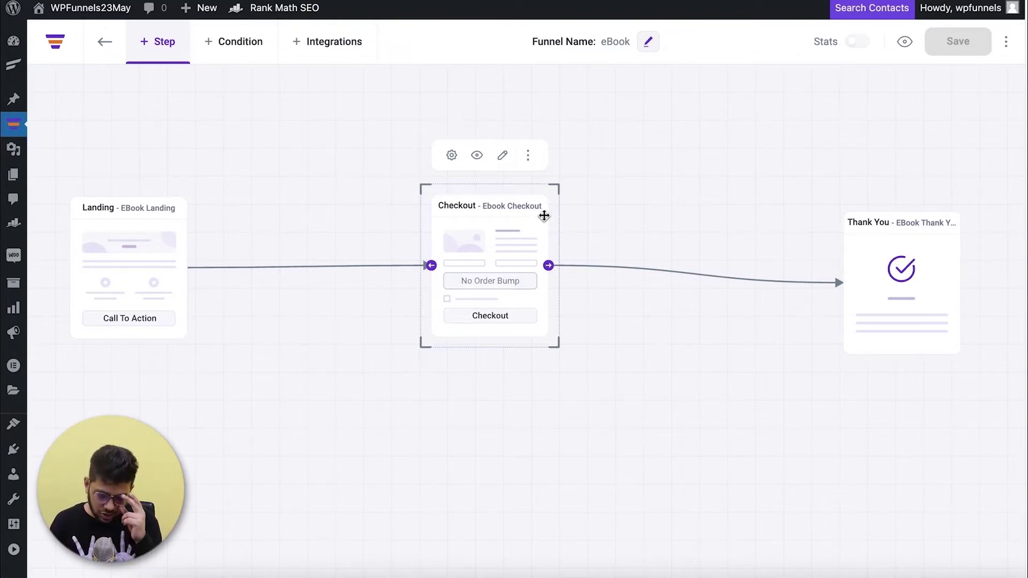
pyautogui.click(384, 156)
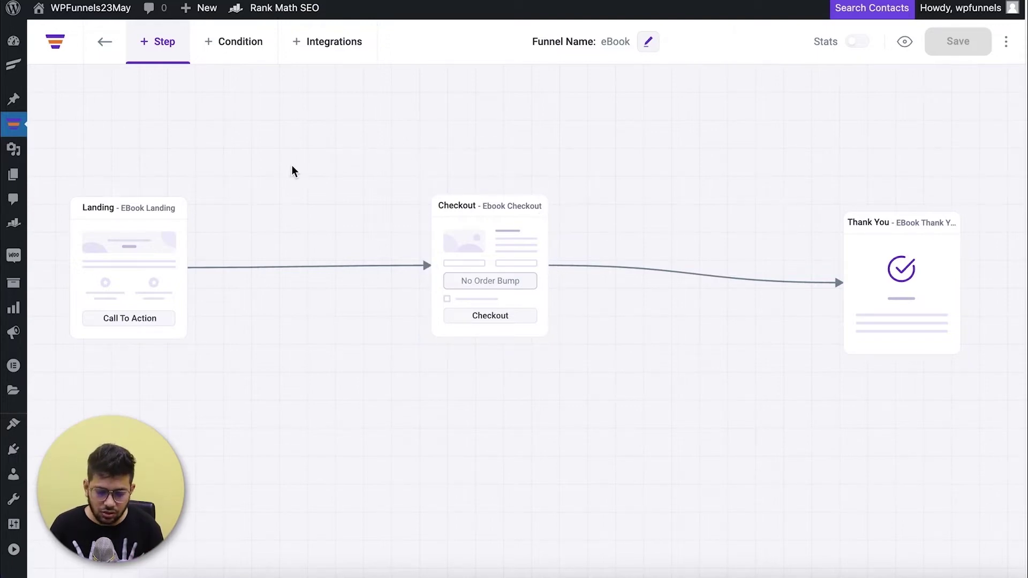
# Add an upsell step to the funnel by importing the "Life Coach Pro - Life Coach Upsell" template.
pyautogui.click(153, 49)
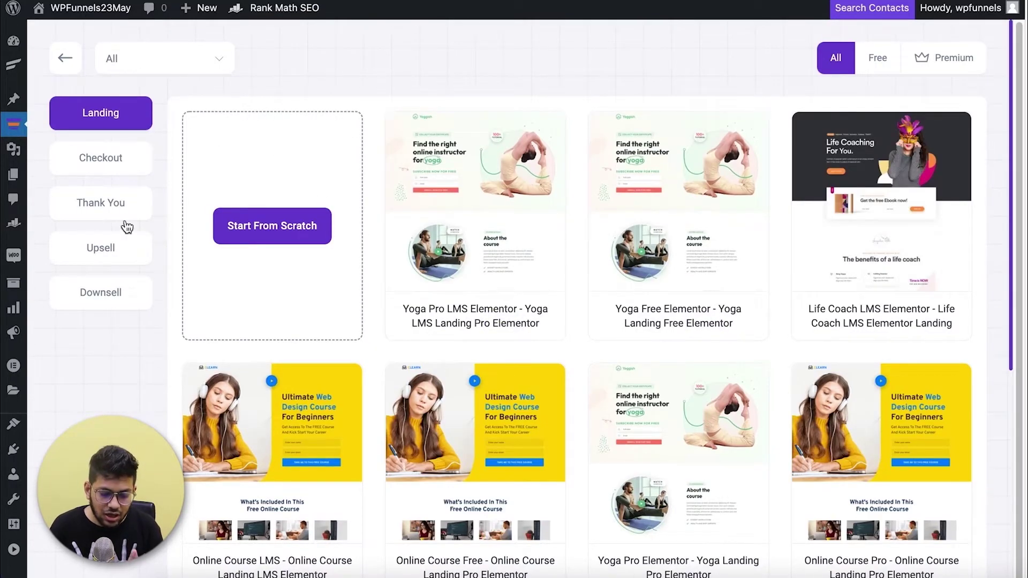
pyautogui.click(102, 259)
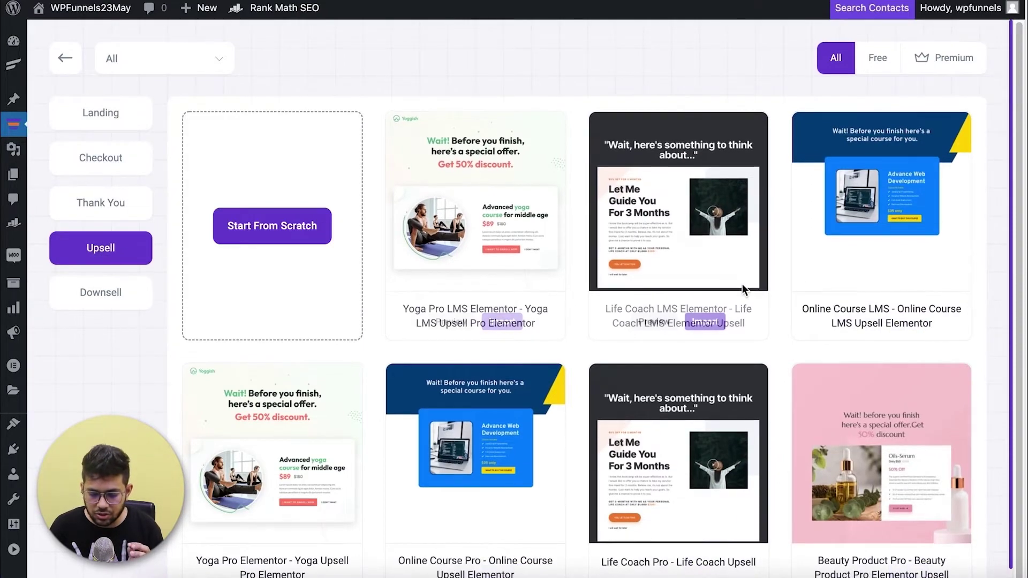
pyautogui.scroll(-5, 722, 289)
pyautogui.scroll(4, 853, 393)
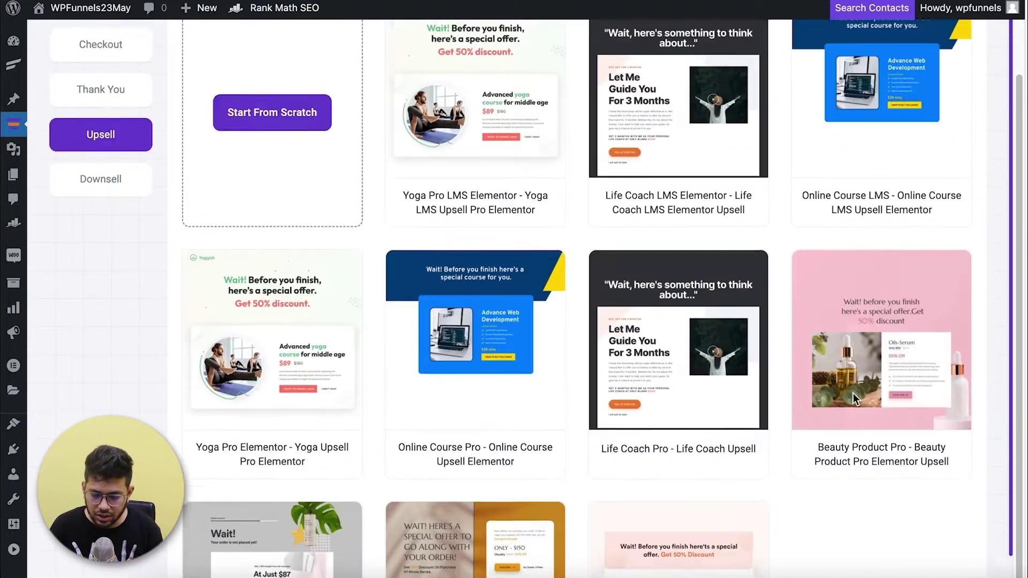
pyautogui.scroll(-4, 746, 439)
pyautogui.moveTo(716, 327)
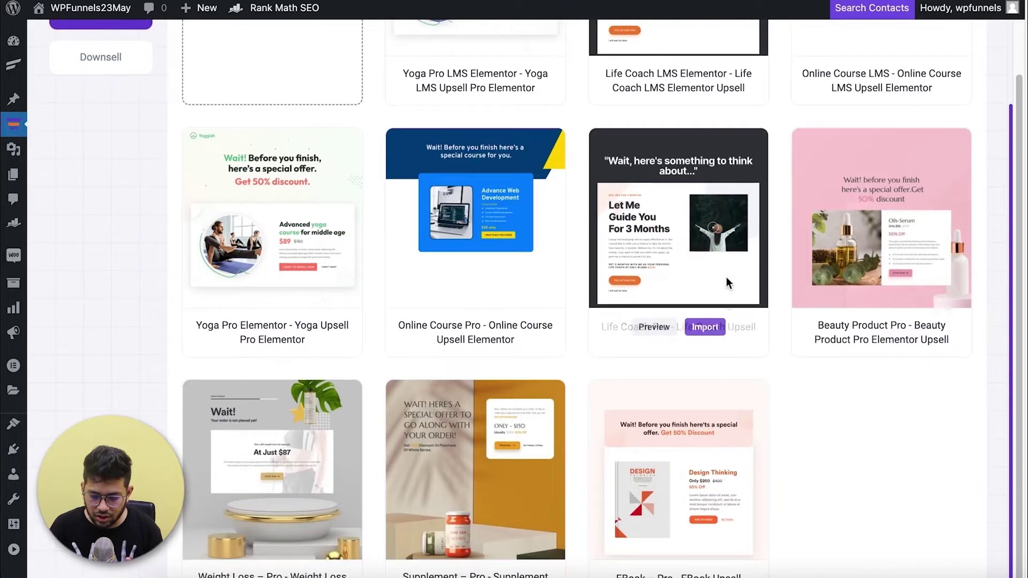
pyautogui.click(704, 327)
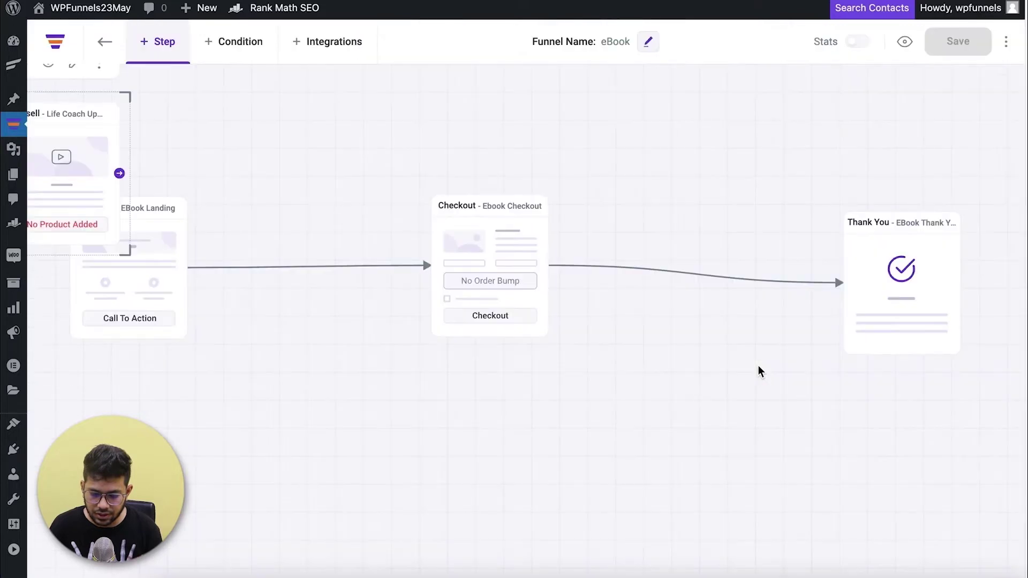
# Place the Upsell step between Checkout and Thank You, and space all four steps out in one row.
pyautogui.moveTo(107, 182); pyautogui.dragTo(695, 289)
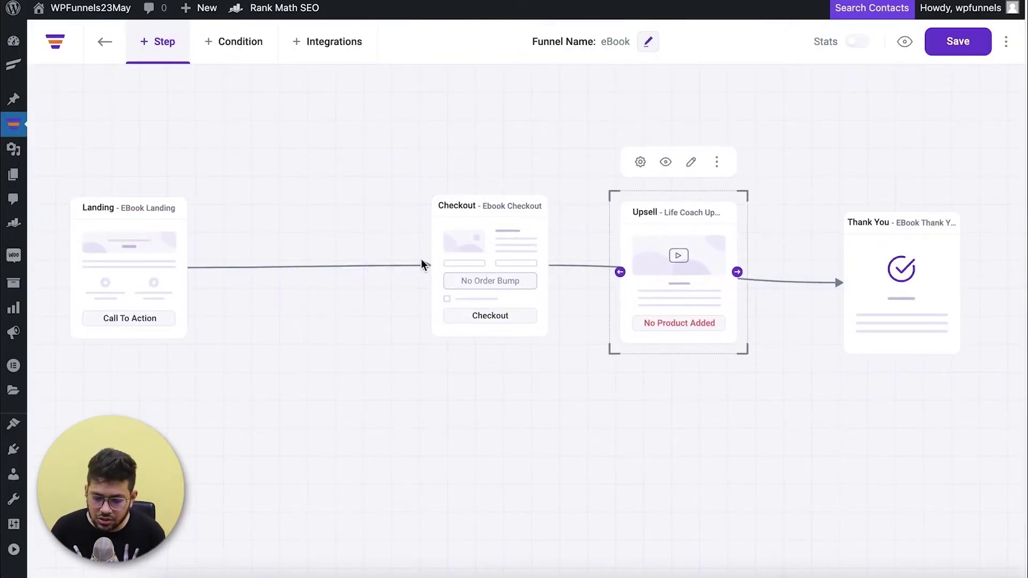
pyautogui.moveTo(141, 245); pyautogui.dragTo(248, 245)
pyautogui.moveTo(468, 273); pyautogui.dragTo(428, 282)
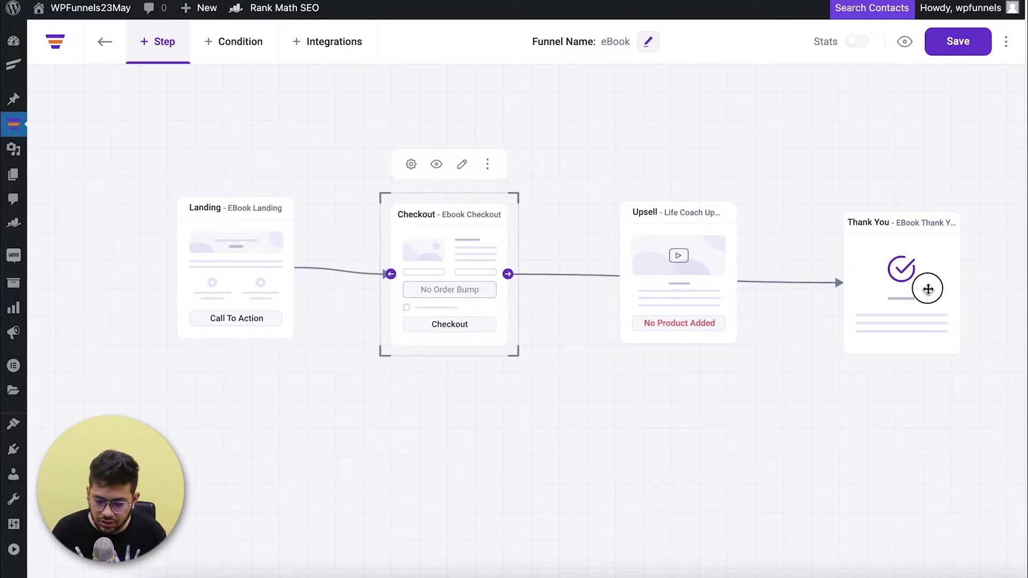
pyautogui.moveTo(929, 287); pyautogui.dragTo(927, 276)
# Connect the Checkout step to the Upsell step, and the Upsell step to the Thank You step.
pyautogui.click(461, 278)
pyautogui.moveTo(509, 273); pyautogui.dragTo(653, 269)
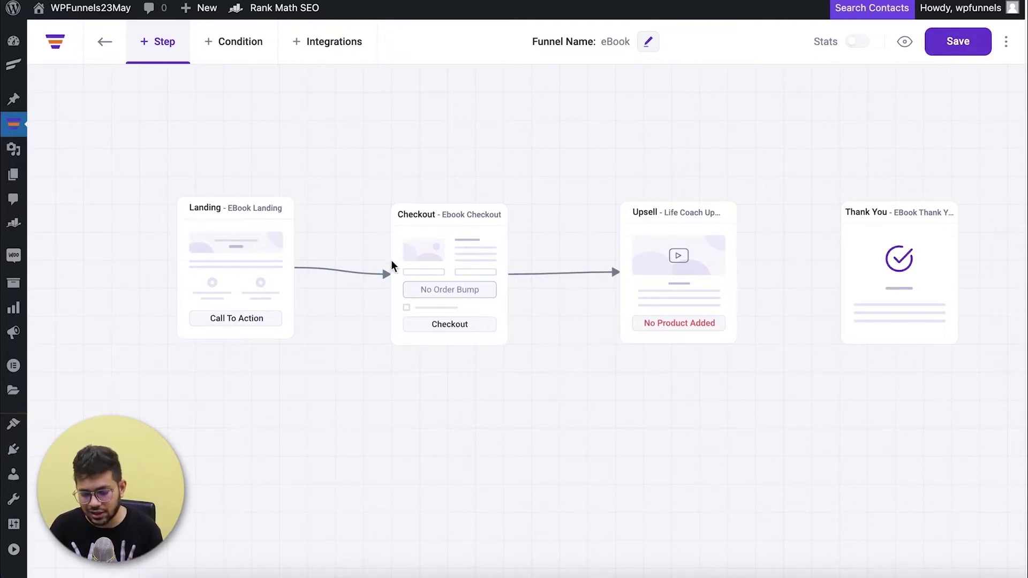
pyautogui.click(661, 269)
pyautogui.moveTo(737, 272); pyautogui.dragTo(854, 272)
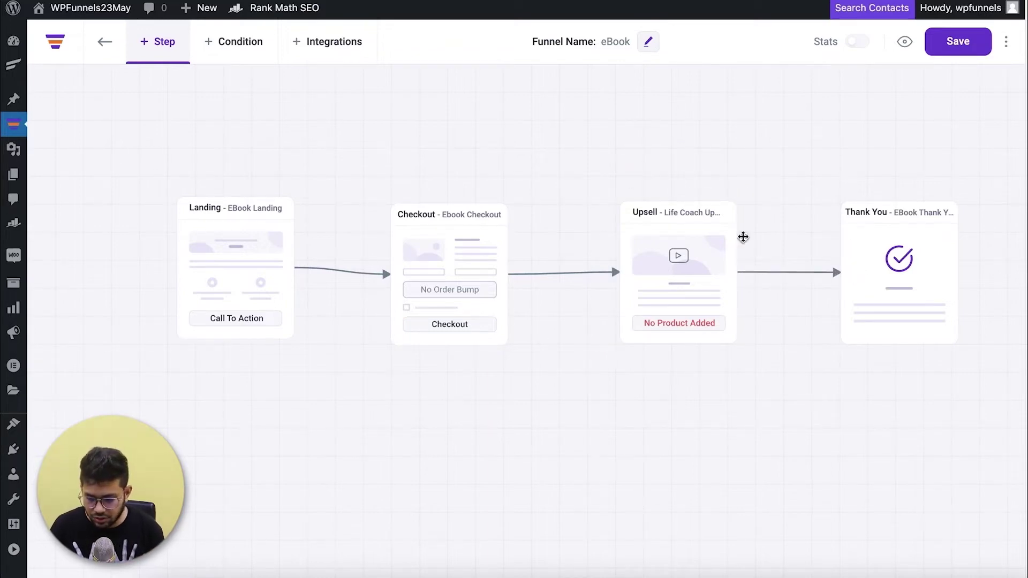
# Add "Ken Follett - Super Volume - 8 books bundle" as the product offered in the Upsell step.
pyautogui.moveTo(664, 246)
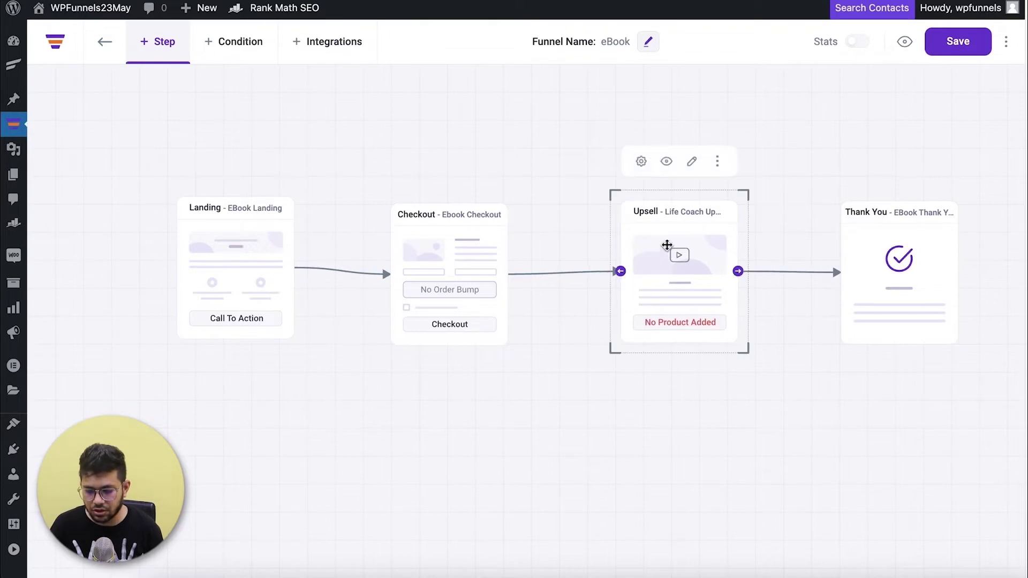
pyautogui.click(641, 156)
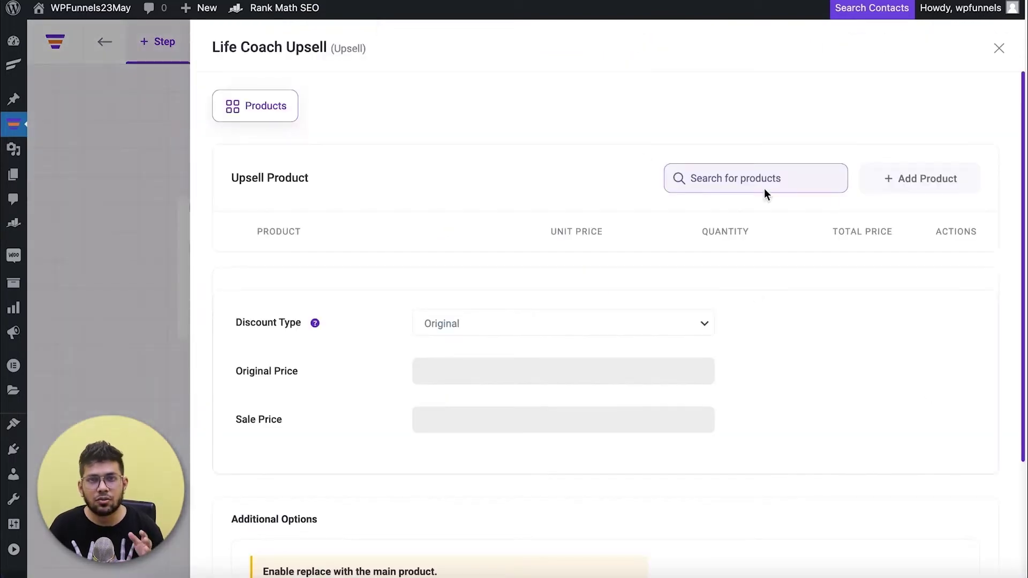
pyautogui.click(726, 182)
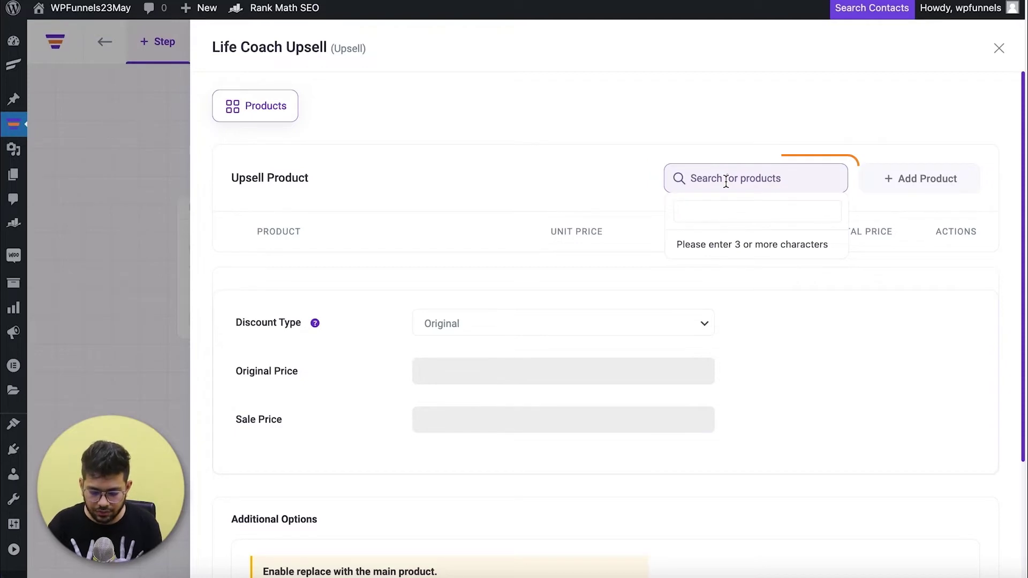
pyautogui.write('ken follett')
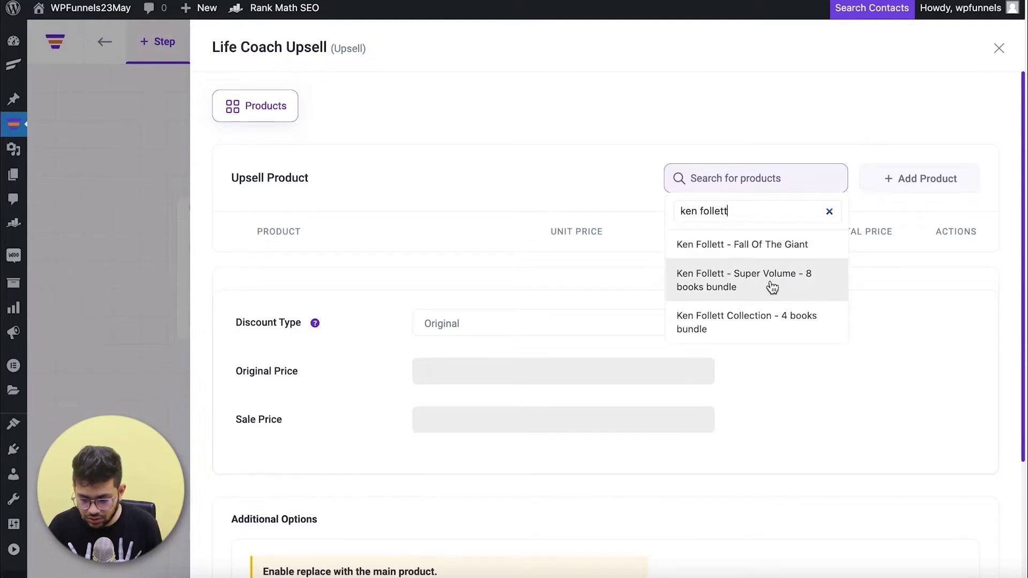
pyautogui.click(773, 290)
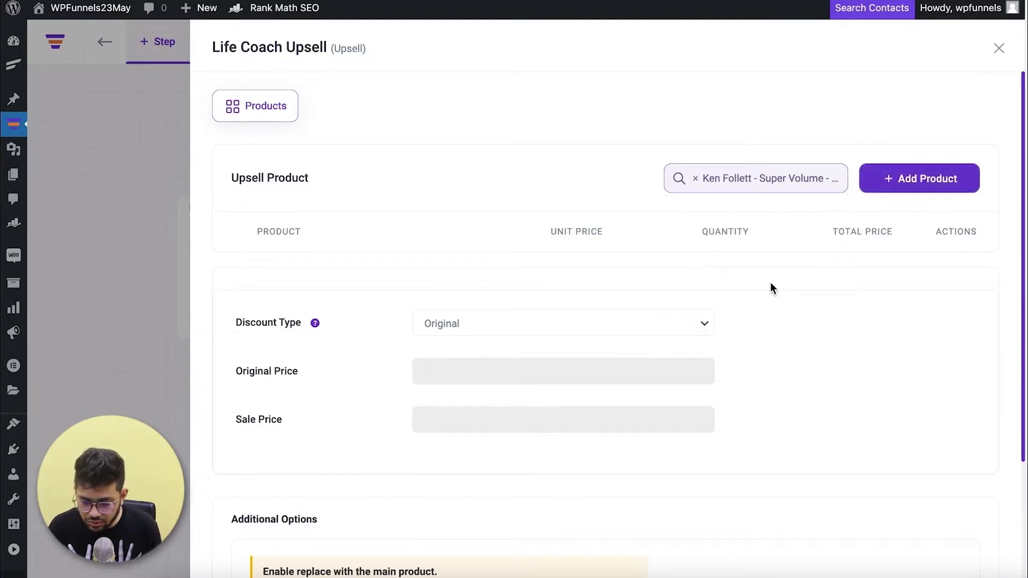
pyautogui.click(893, 190)
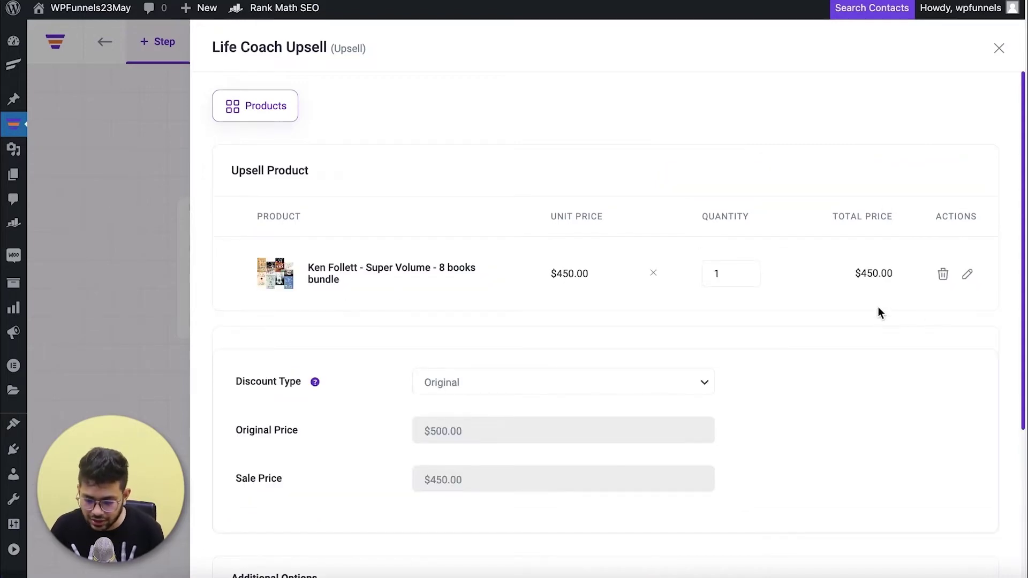
# Save the Upsell step's product settings and return to the funnel canvas.
pyautogui.scroll(-4, 934, 430)
pyautogui.click(955, 553)
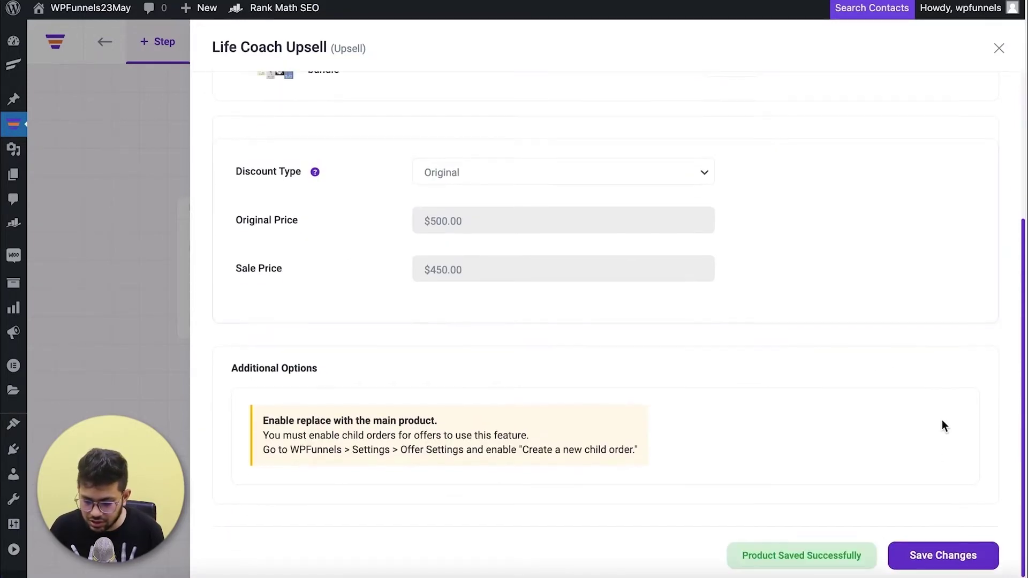
pyautogui.scroll(4, 940, 412)
pyautogui.click(999, 48)
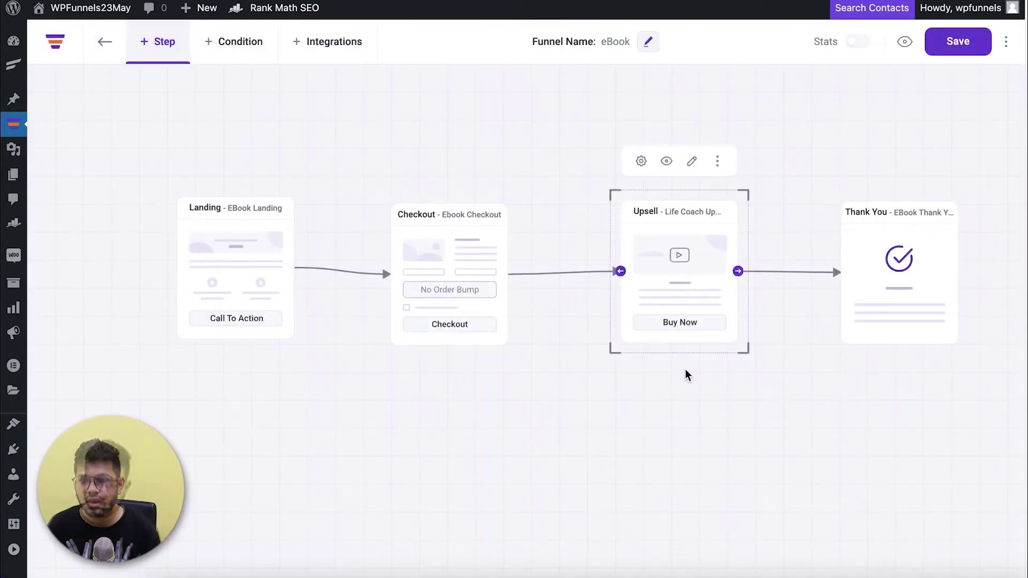
pyautogui.click(648, 414)
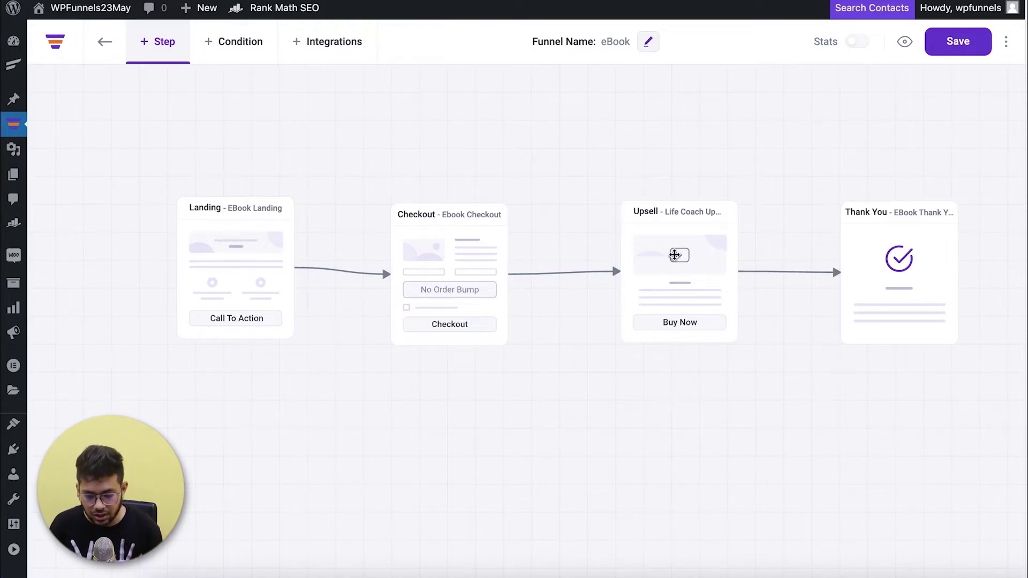
# Open the Upsell step's page in the Elementor editor and look through its layout.
pyautogui.moveTo(699, 252)
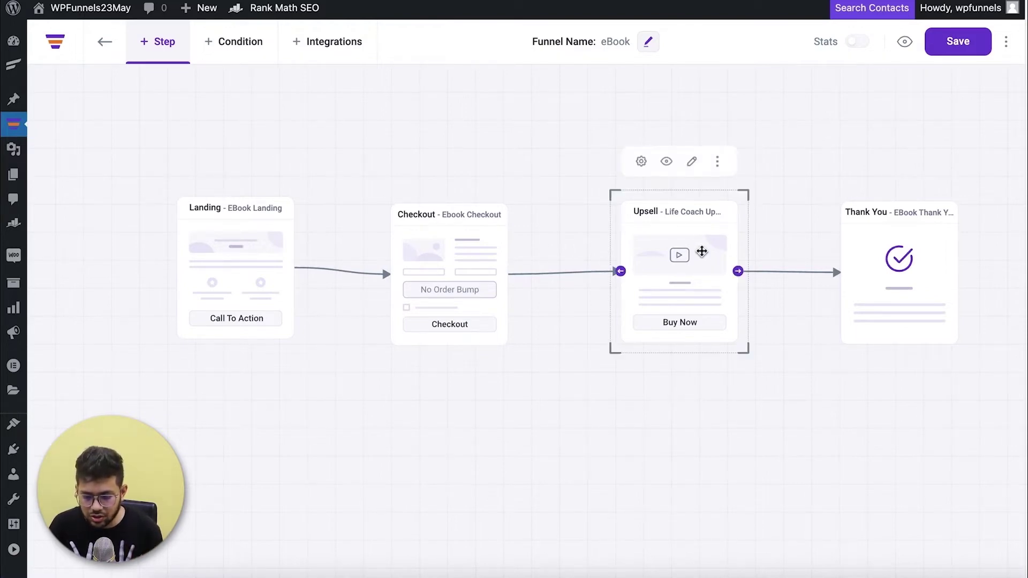
pyautogui.click(690, 162)
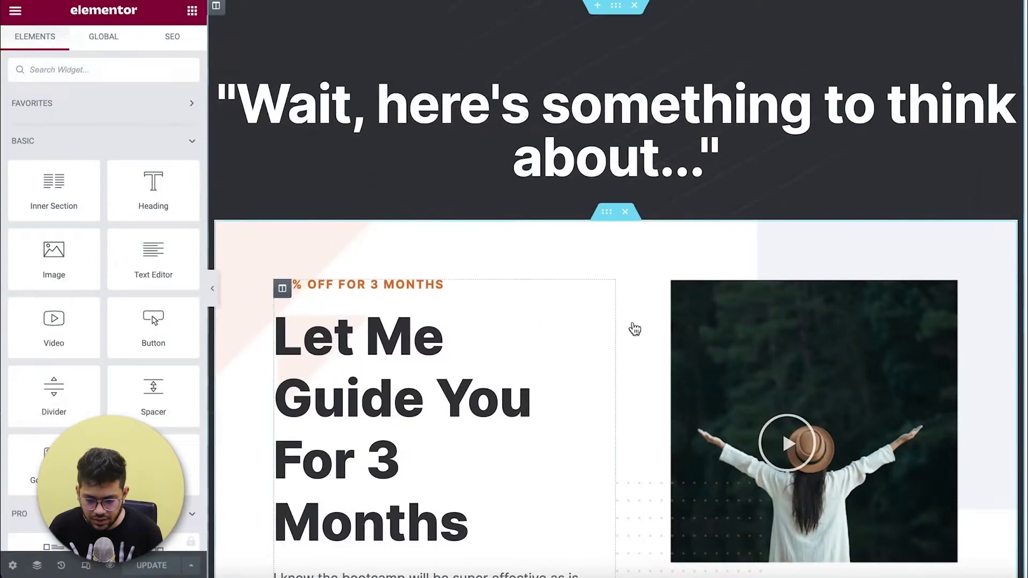
pyautogui.scroll(-10, 552, 353)
pyautogui.scroll(9, 554, 367)
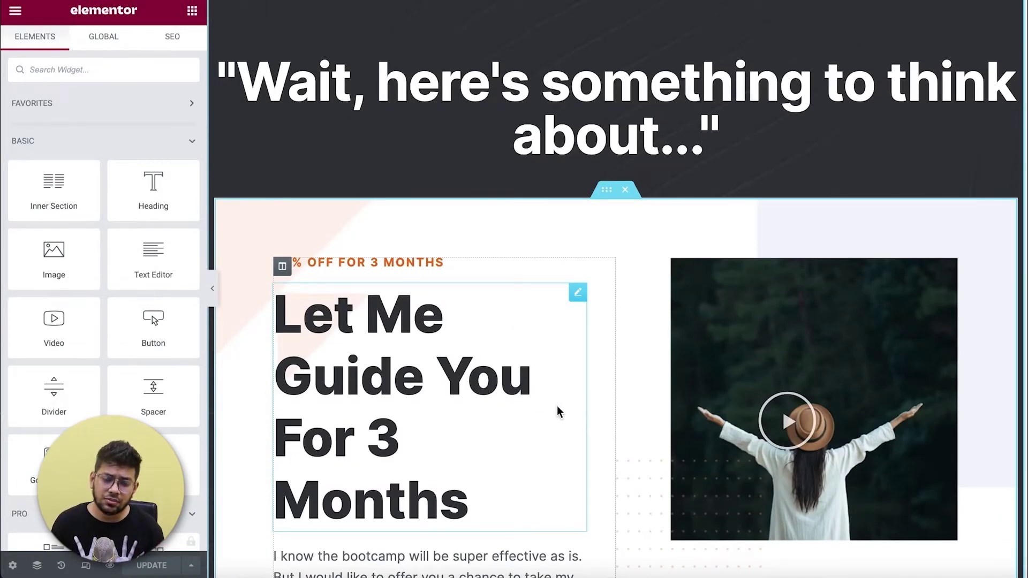
# Change the main heading "Let Me Guide You For 3 Months" to "Get The Best Bundle At $50 off!".
pyautogui.click(426, 355)
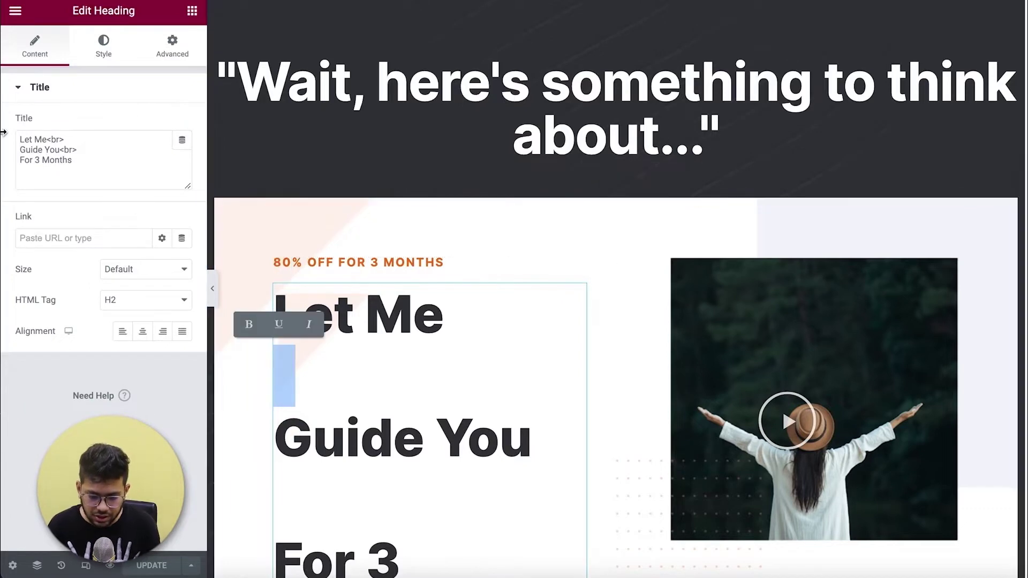
pyautogui.tripleClick(110, 163)
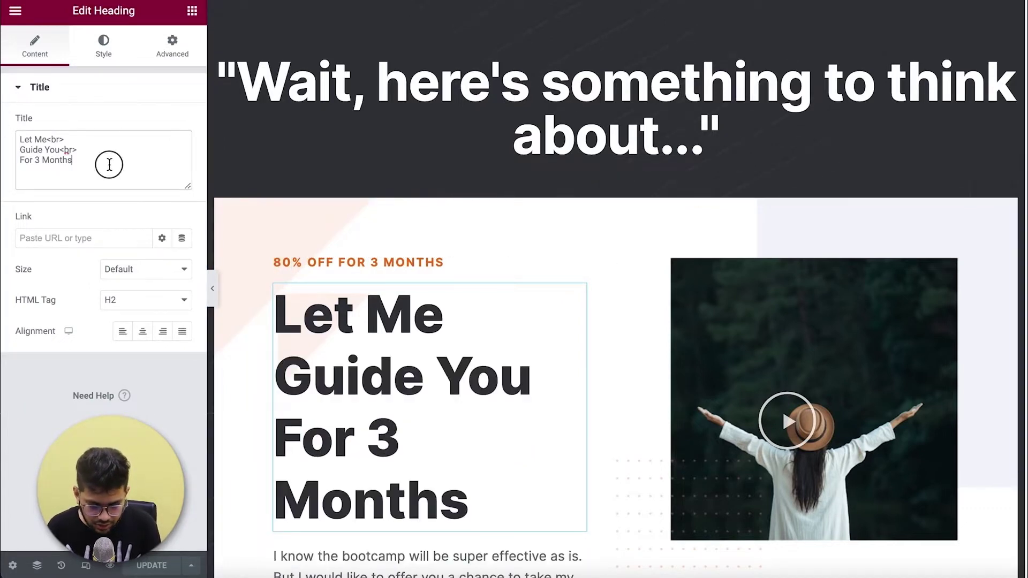
pyautogui.moveTo(111, 162); pyautogui.dragTo(5, 83)
pyautogui.write('Get The Vest')
pyautogui.press('BackSpace')
pyautogui.press('BackSpace')
pyautogui.press('BackSpace')
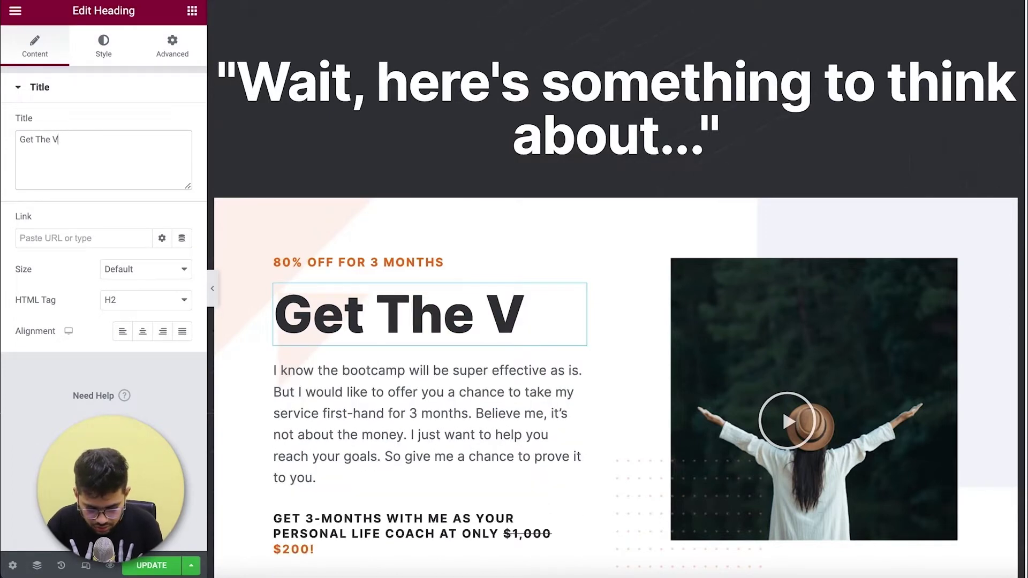
pyautogui.press('BackSpace')
pyautogui.write('Best Bun')
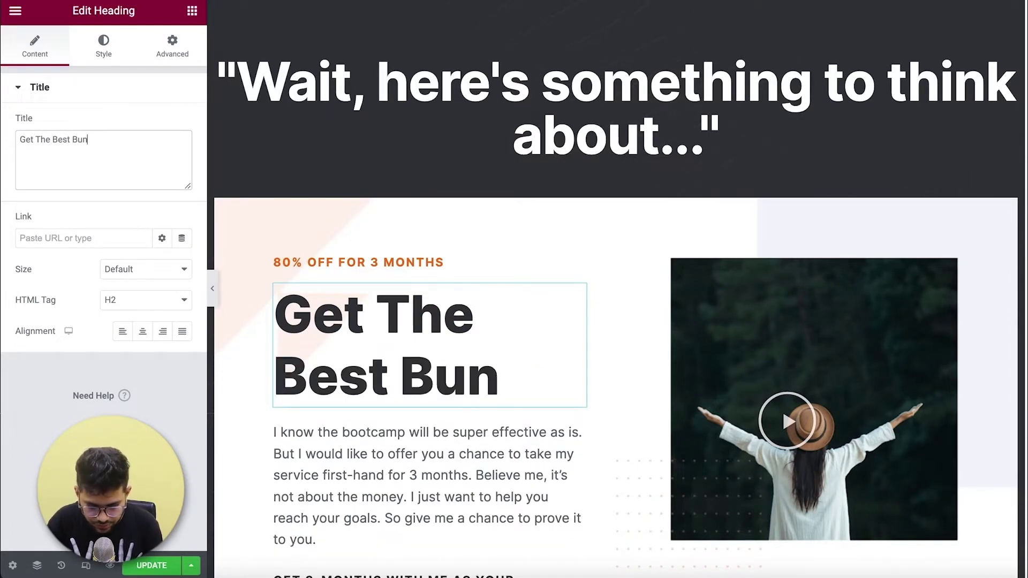
pyautogui.write('dle aT')
pyautogui.press('BackSpace')
pyautogui.press('BackSpace')
pyautogui.write('A')
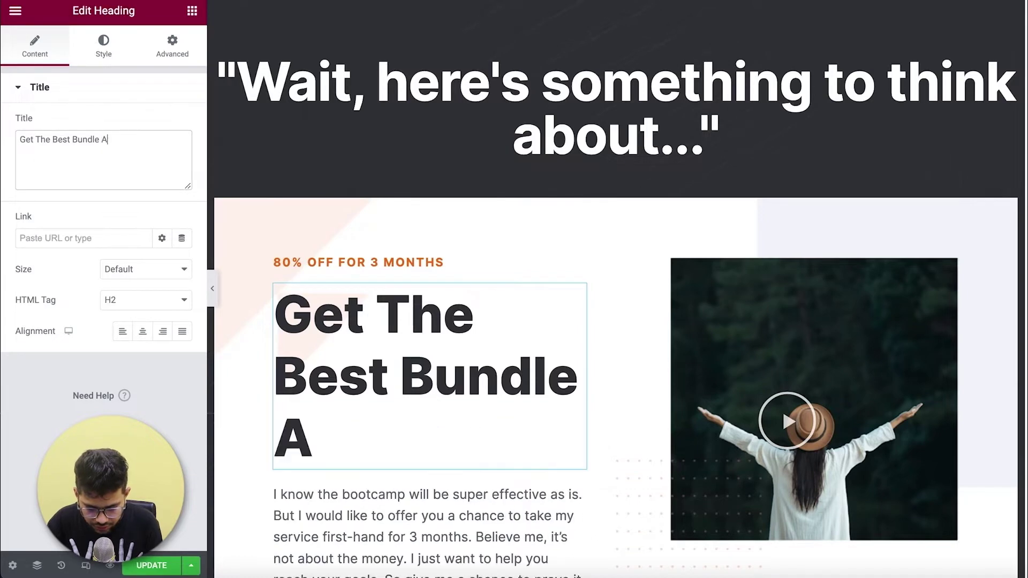
pyautogui.write('t $50 off!')
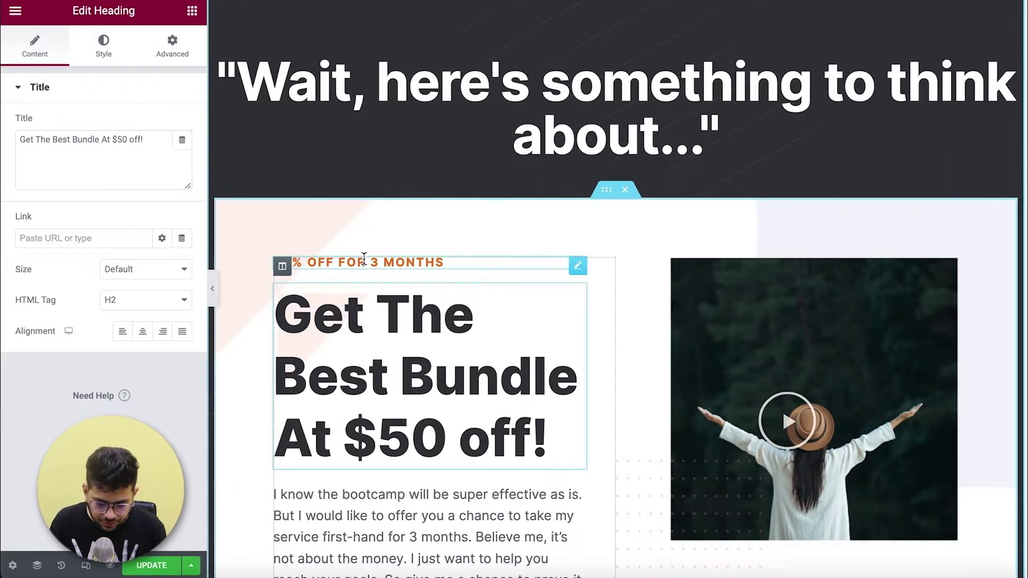
# Change the small orange heading above the main title to "Save Big On The Best Books!".
pyautogui.click(367, 262)
pyautogui.moveTo(120, 140); pyautogui.dragTo(3, 121)
pyautogui.write('Sa')
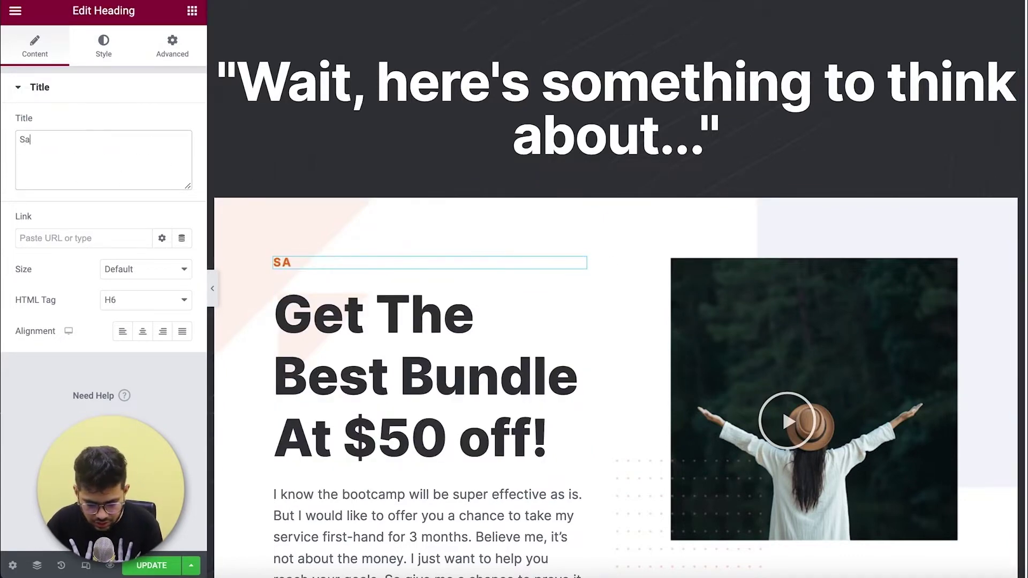
pyautogui.write('ve Big On The B')
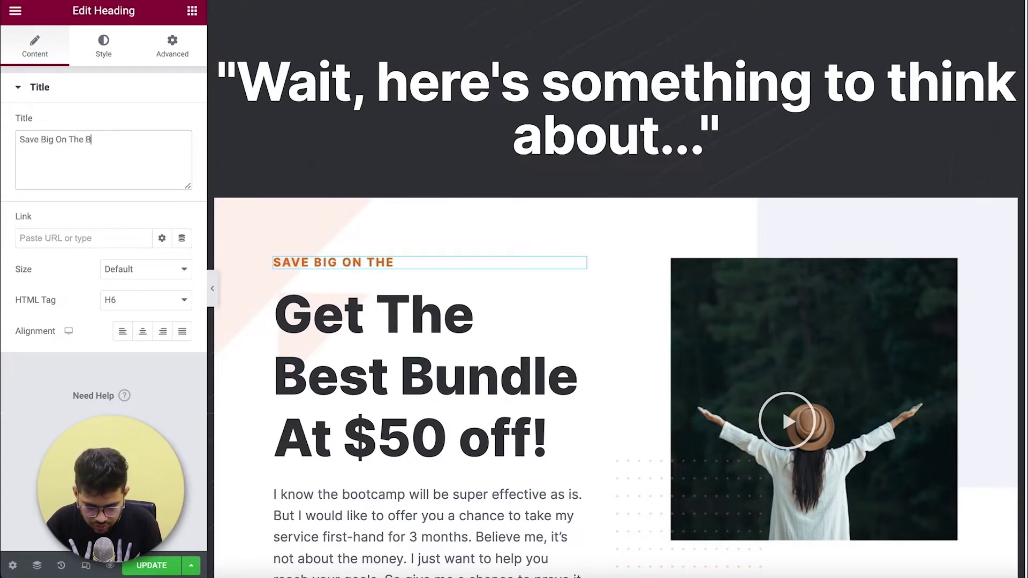
pyautogui.write('est')
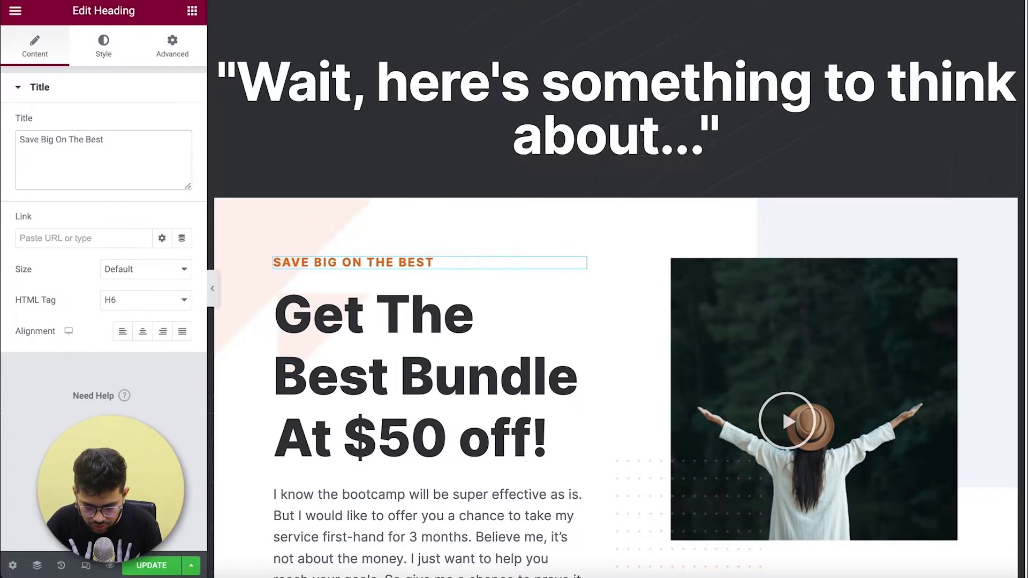
pyautogui.write(' CBooks!')
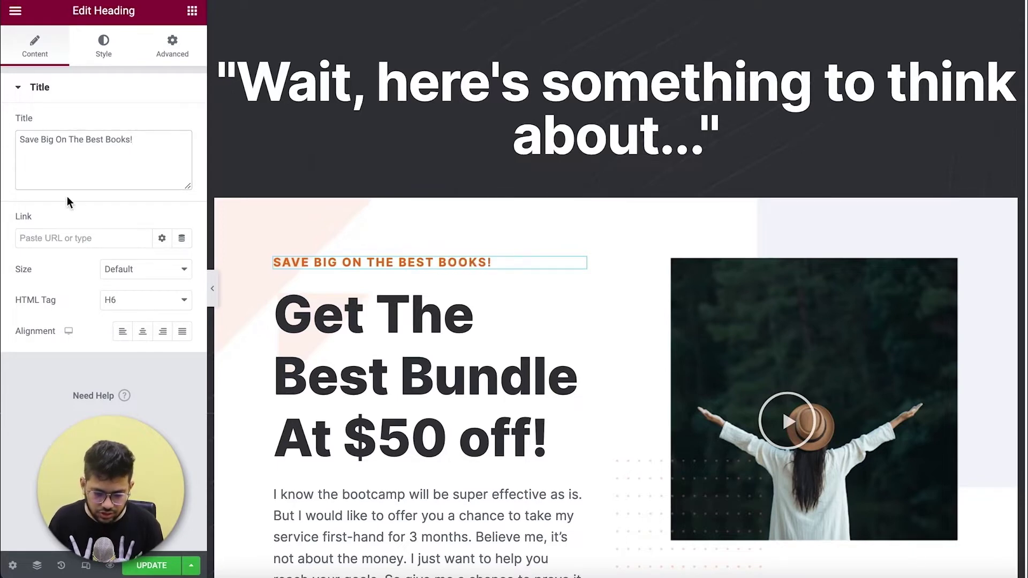
# Look over the rest of the offer section, and open the Upsell step's settings on the funnel canvas.
pyautogui.scroll(-5, 386, 222)
pyautogui.scroll(1, 386, 223)
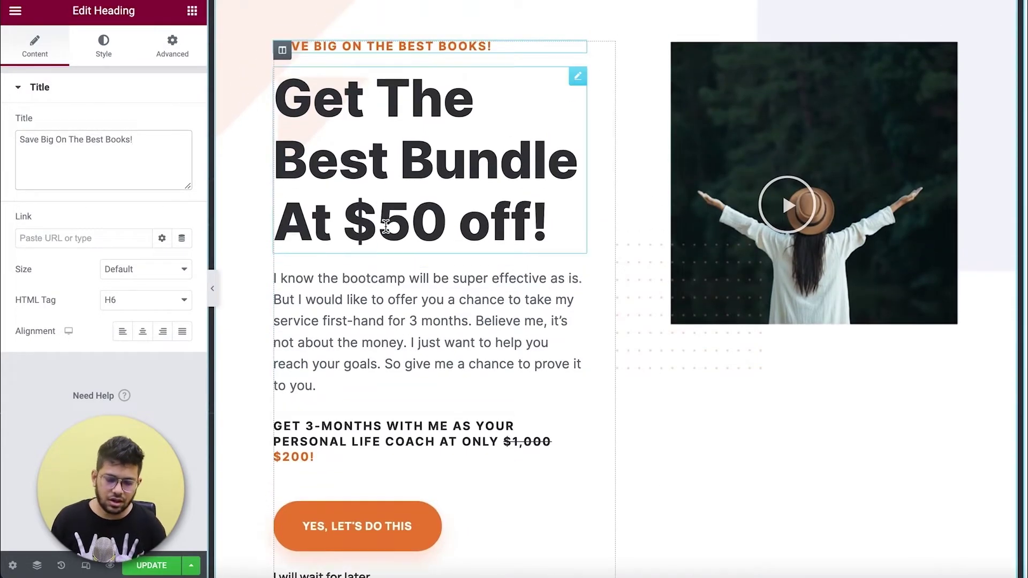
pyautogui.scroll(1, 386, 238)
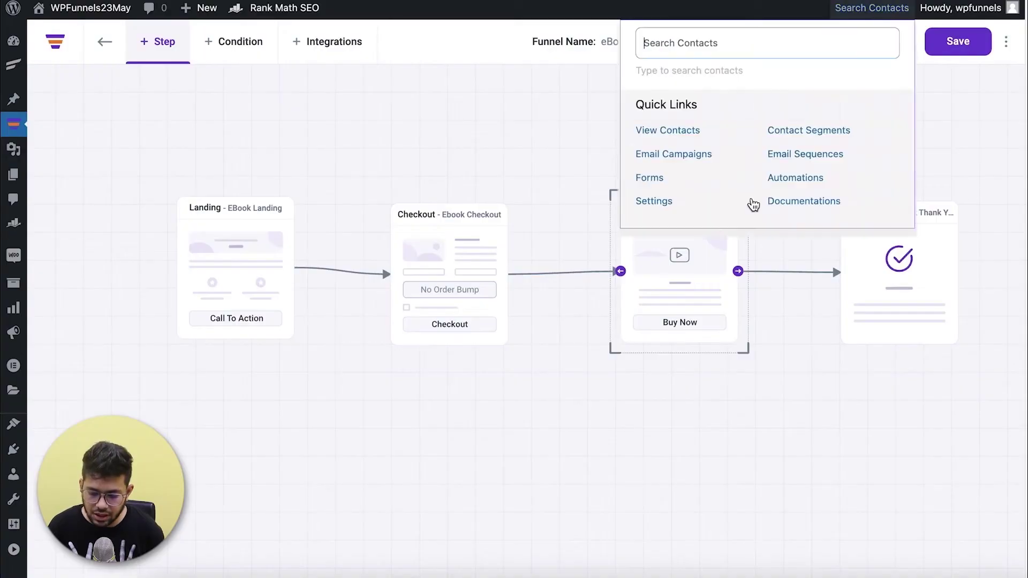
pyautogui.click(633, 161)
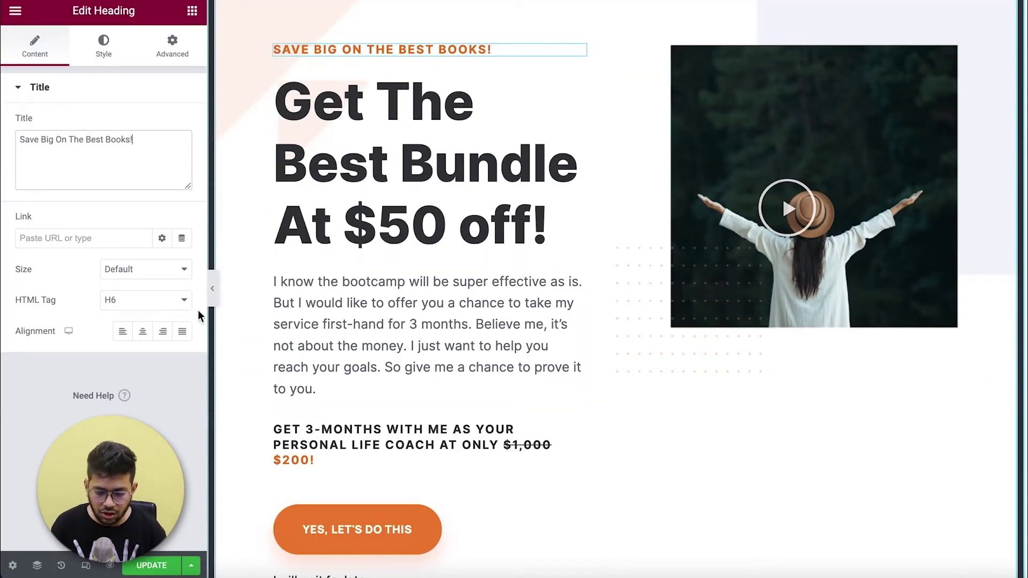
# Replace the bootcamp paragraph with the eight book titles copied from the "Fall Of Giants" text file.
pyautogui.click(339, 363)
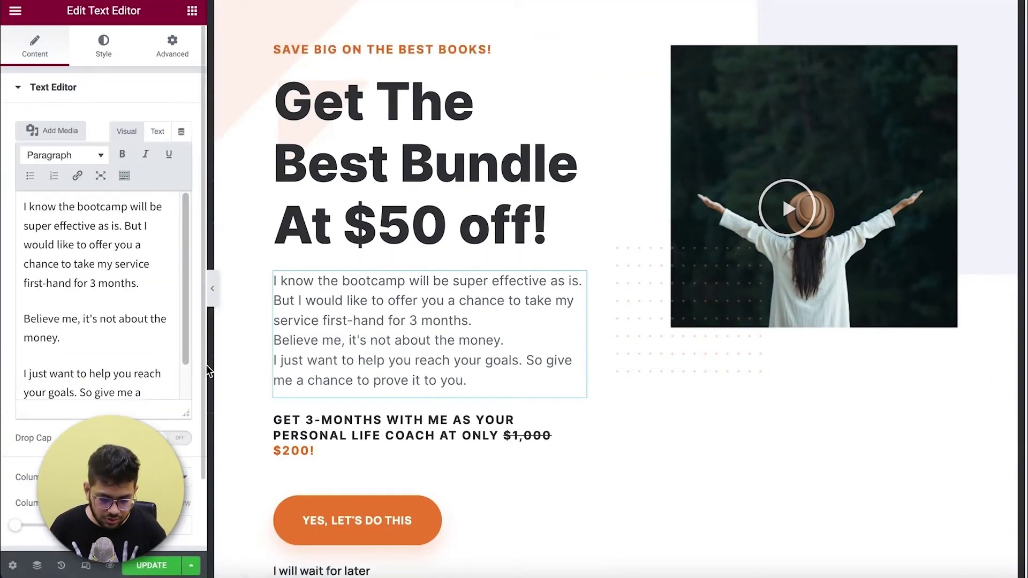
pyautogui.click(497, 576)
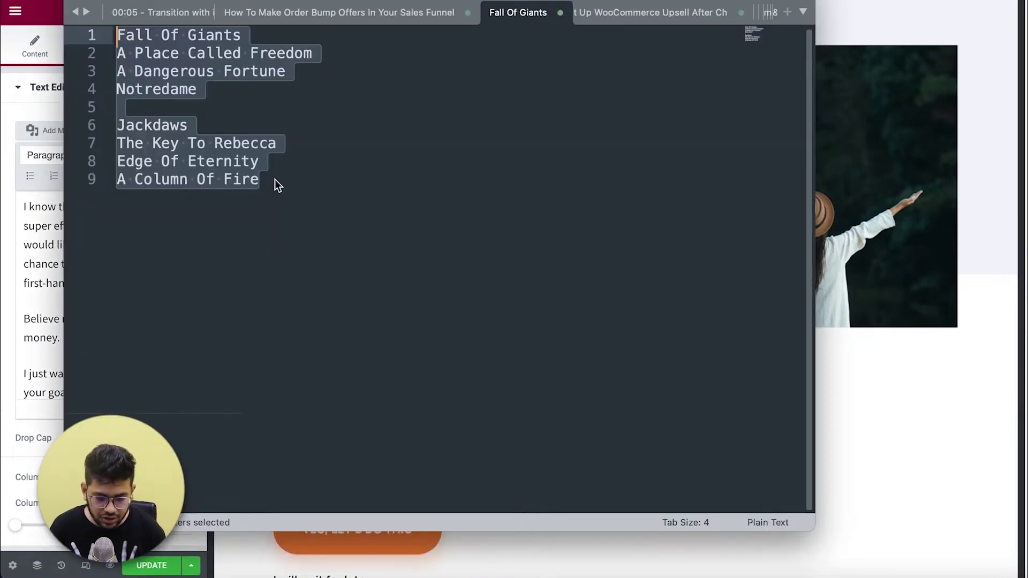
pyautogui.press('super+c')
pyautogui.click(818, 388)
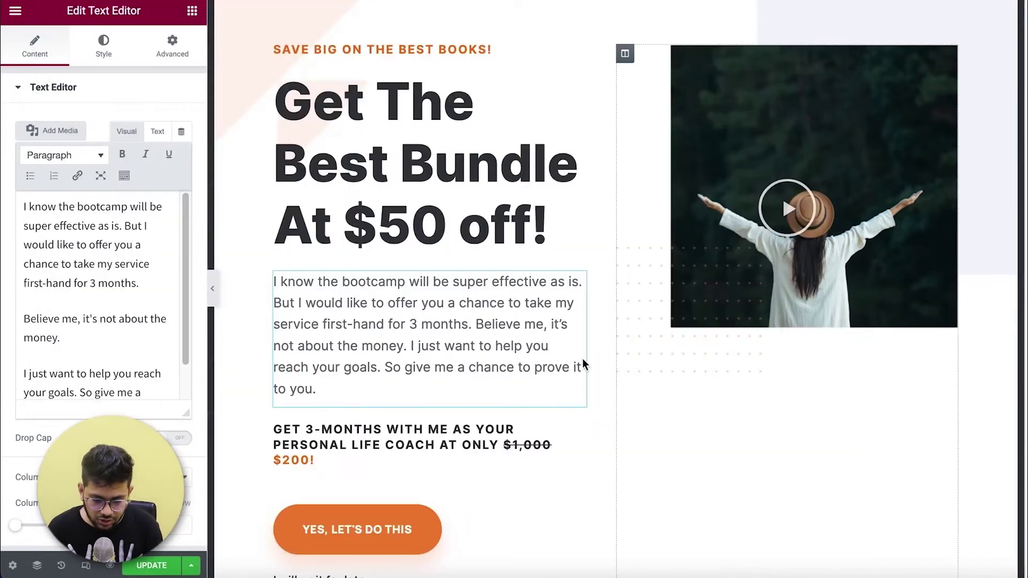
pyautogui.click(88, 278)
pyautogui.press('super+a')
pyautogui.press('super+v')
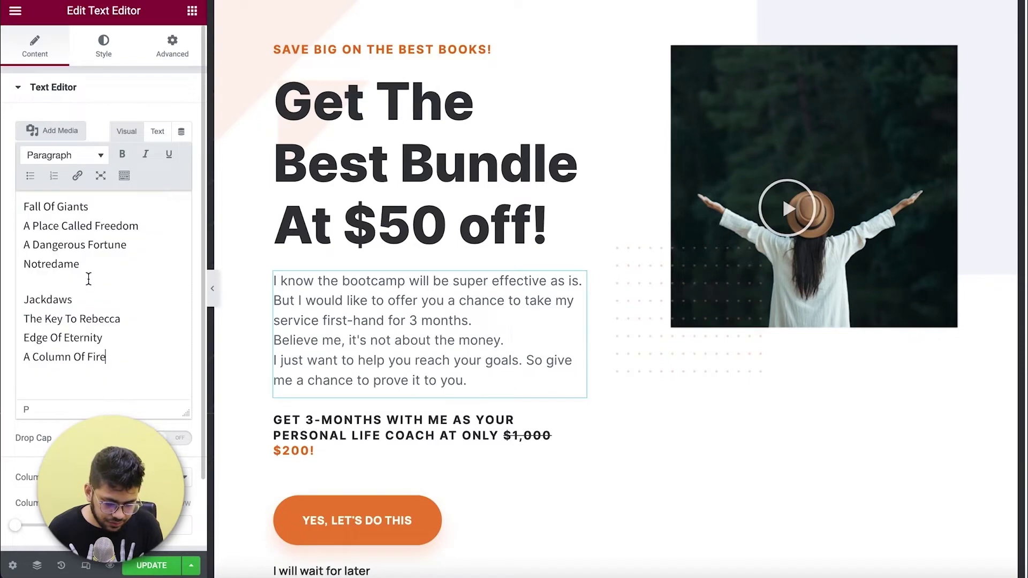
# Prefix the first four book titles, from Fall Of Giants to Notredame, with a plain dash instead of an automatic bullet.
pyautogui.write('-')
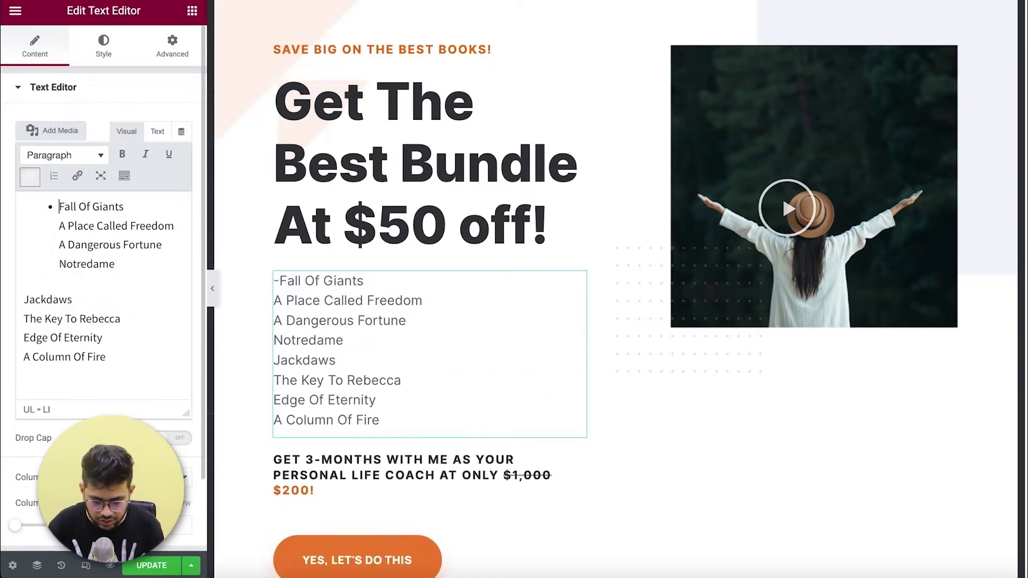
pyautogui.press('super+z')
pyautogui.write('-')
pyautogui.press('Down')
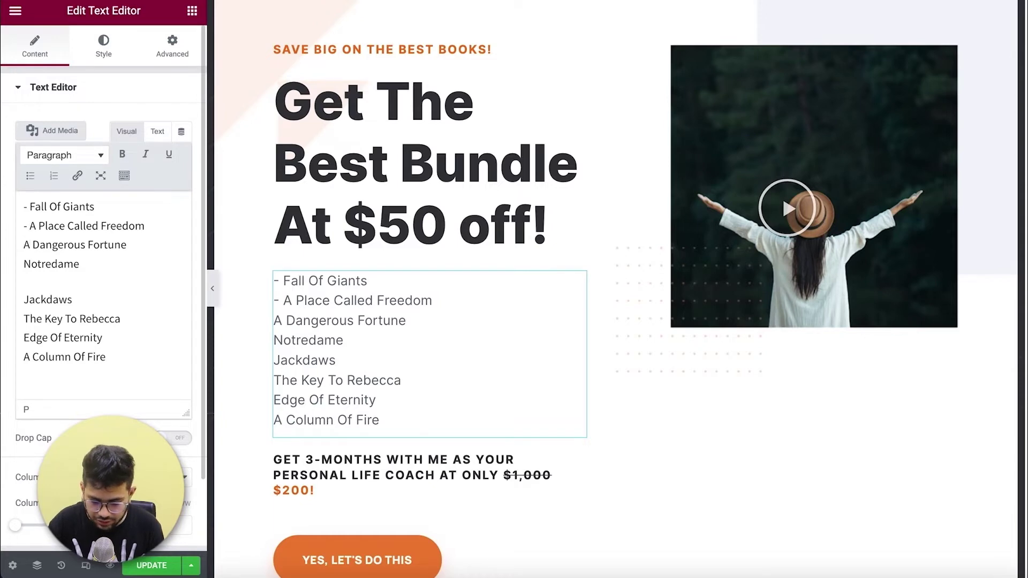
pyautogui.write('-')
pyautogui.press('Down')
pyautogui.write('-')
pyautogui.press('Down')
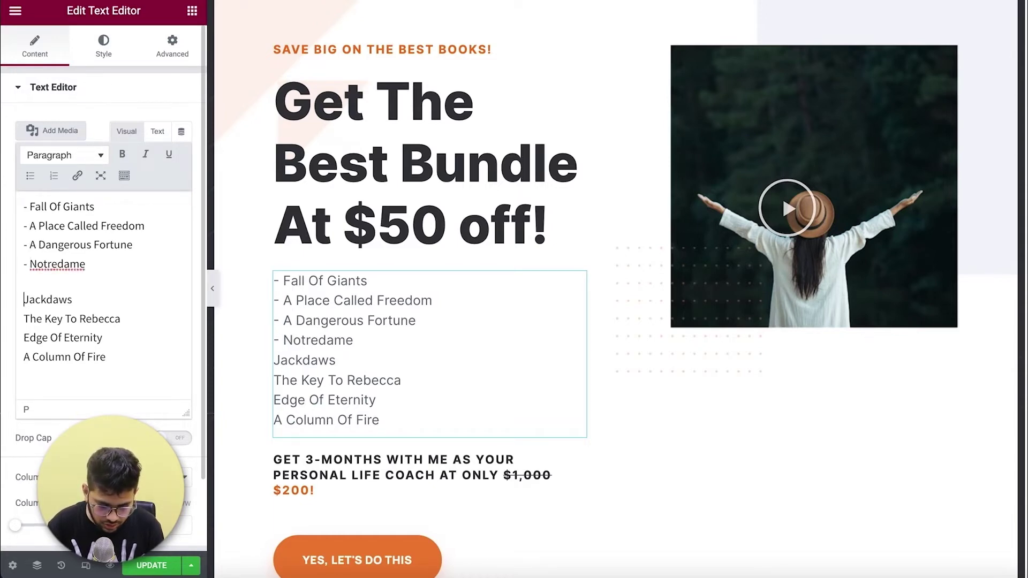
# Remove the blank line before Jackdaws and prefix the last four book titles with a dash.
pyautogui.press('BackSpace')
pyautogui.press('Return')
pyautogui.write('-')
pyautogui.press('Down')
pyautogui.write('-')
pyautogui.press('Down')
pyautogui.write('-')
pyautogui.press('Down')
pyautogui.write('-')
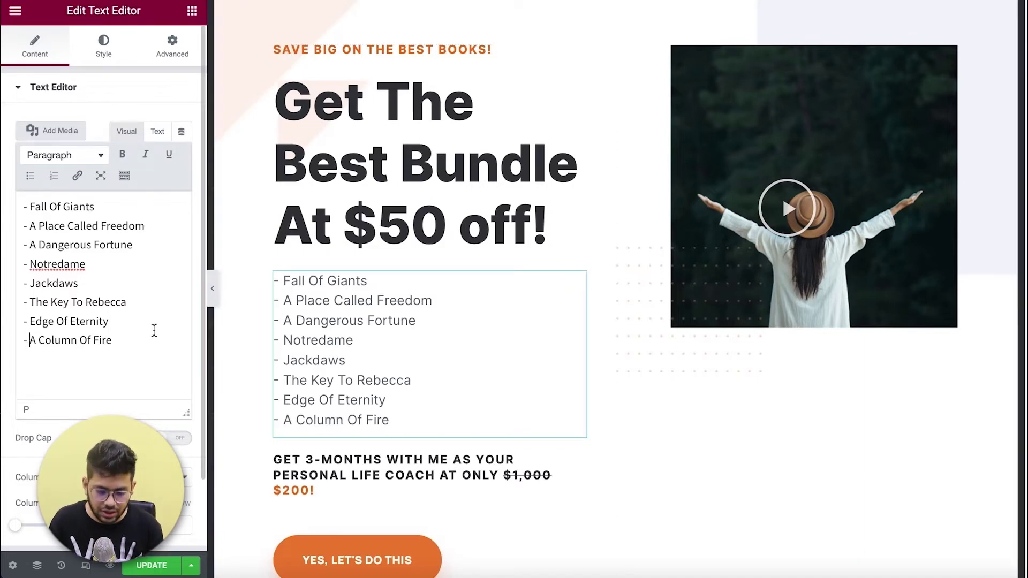
# Delete the "Get 3-months with me as your Personal Life Coach" price heading below the book list.
pyautogui.click(535, 498)
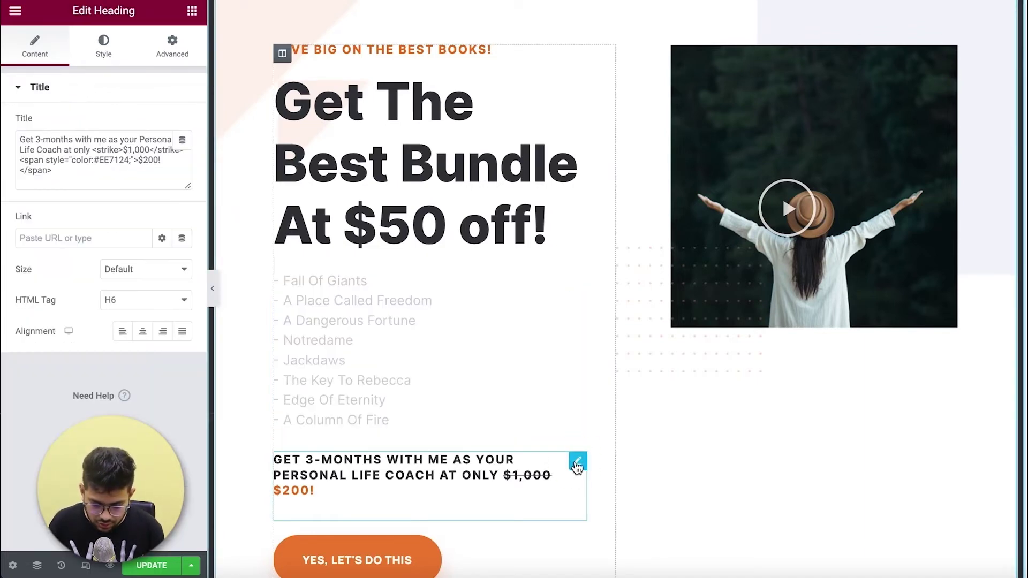
pyautogui.rightClick(577, 506)
pyautogui.click(661, 566)
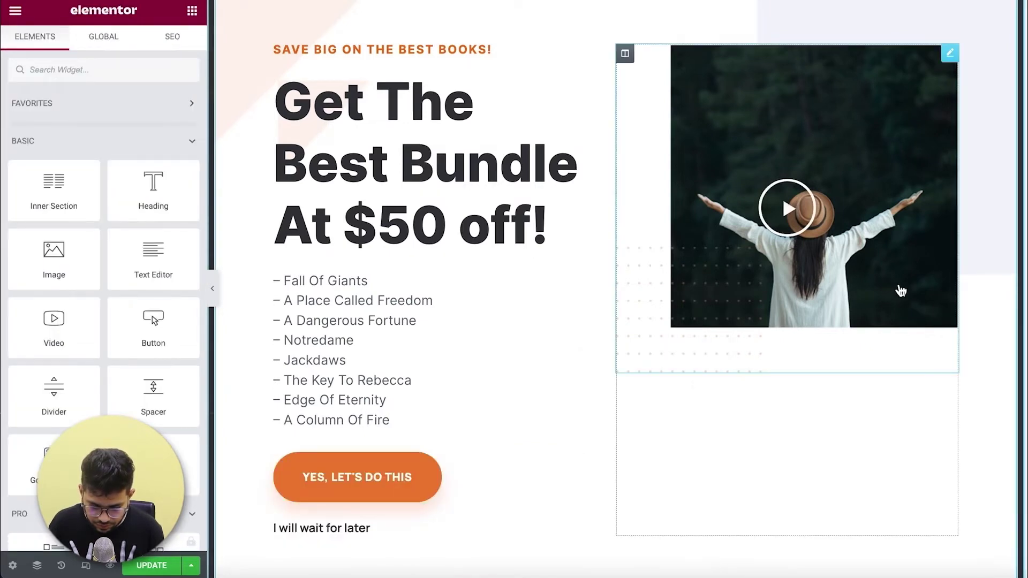
# Select the video widget beside the main heading, close its placeholder player, and open the widget's action options.
pyautogui.click(656, 105)
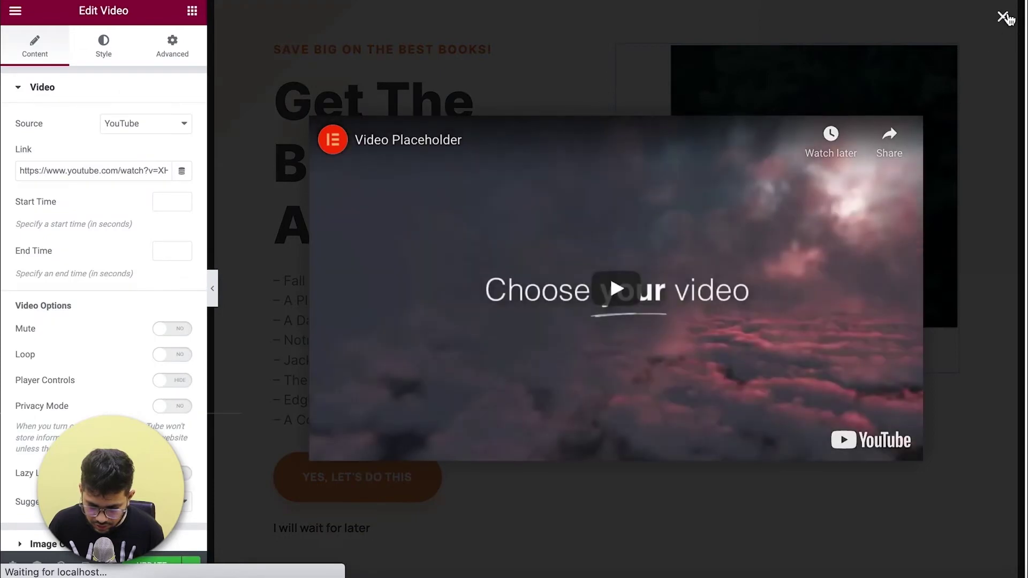
pyautogui.click(1002, 17)
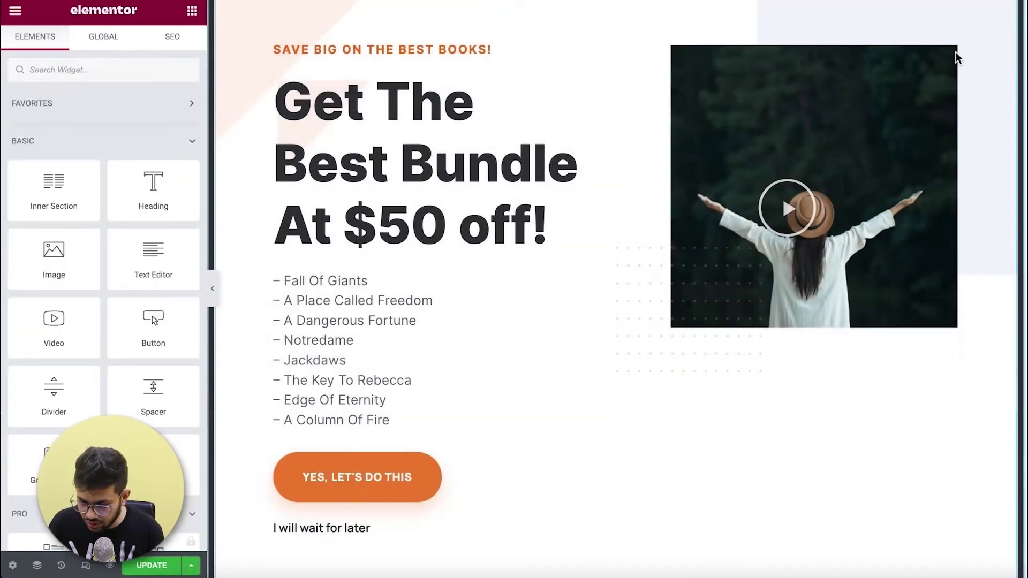
pyautogui.click(945, 56)
pyautogui.rightClick(946, 55)
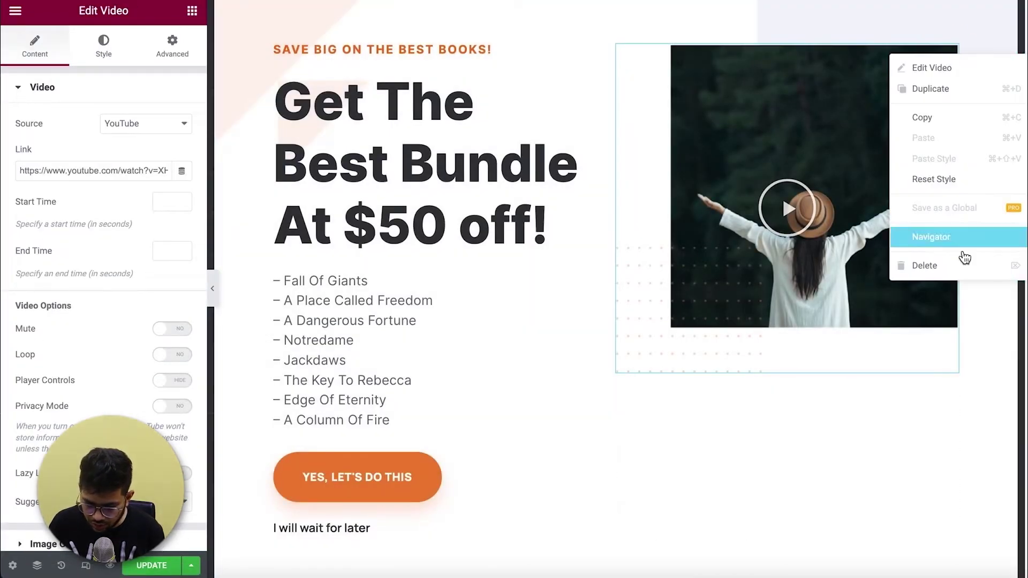
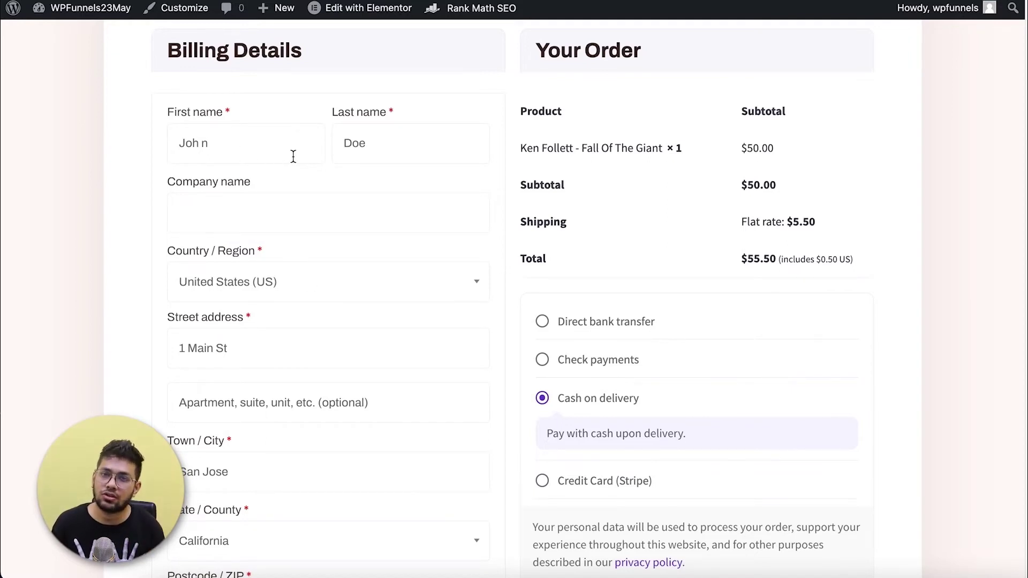
# Review the checkout page's billing details, order summary and payment methods.
pyautogui.scroll(-5, 463, 315)
pyautogui.scroll(6, 462, 314)
pyautogui.scroll(-2, 459, 321)
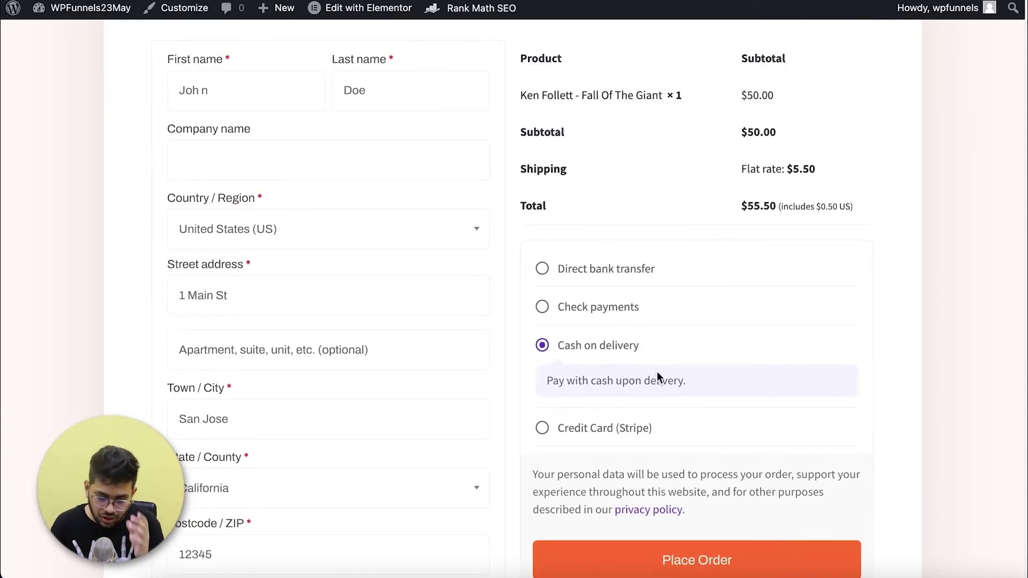
pyautogui.scroll(-1, 648, 454)
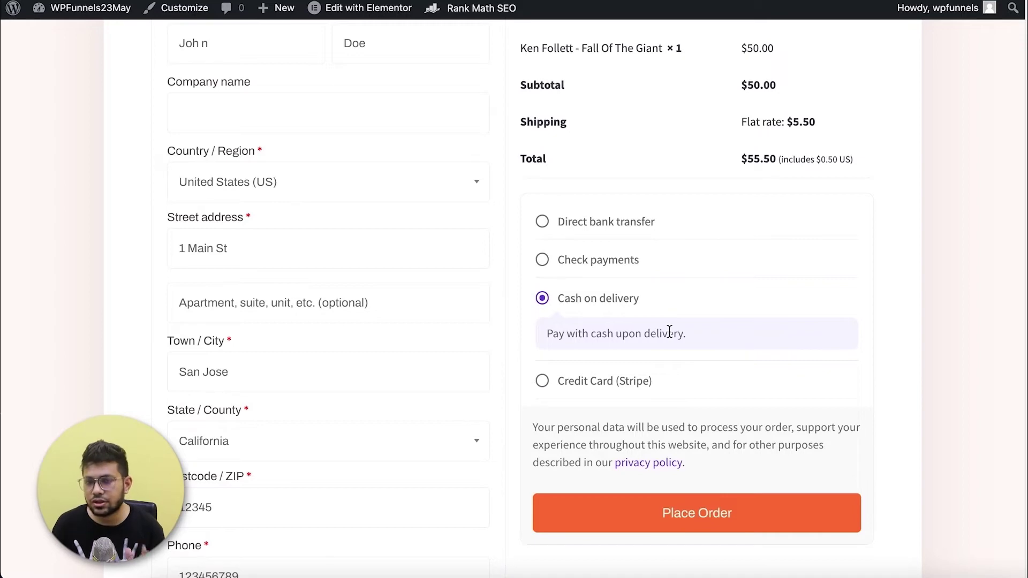
# Check the product in the order summary and place the checkout order with cash on delivery.
pyautogui.scroll(7, 722, 382)
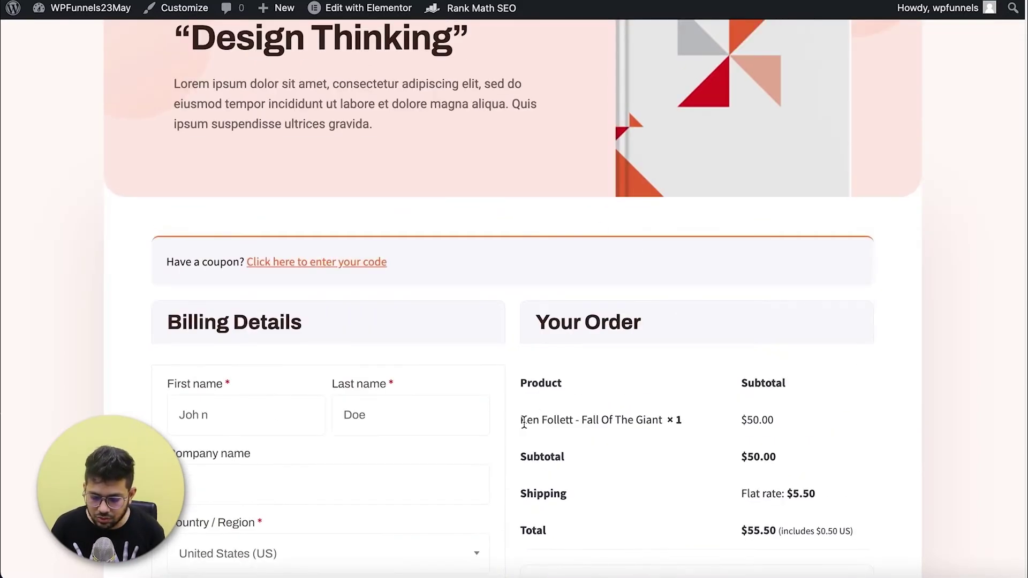
pyautogui.moveTo(523, 421); pyautogui.dragTo(716, 420)
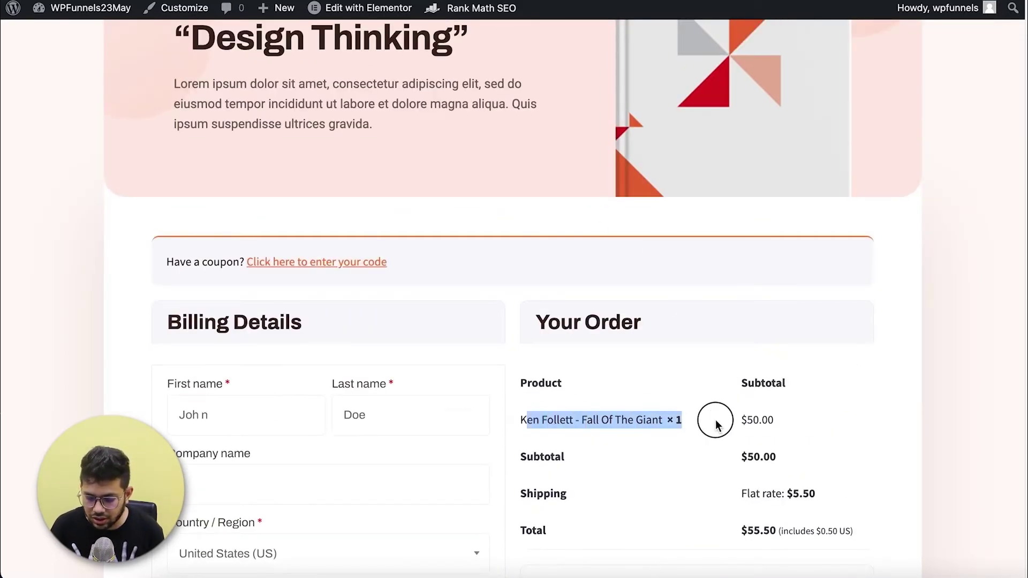
pyautogui.scroll(-8, 714, 431)
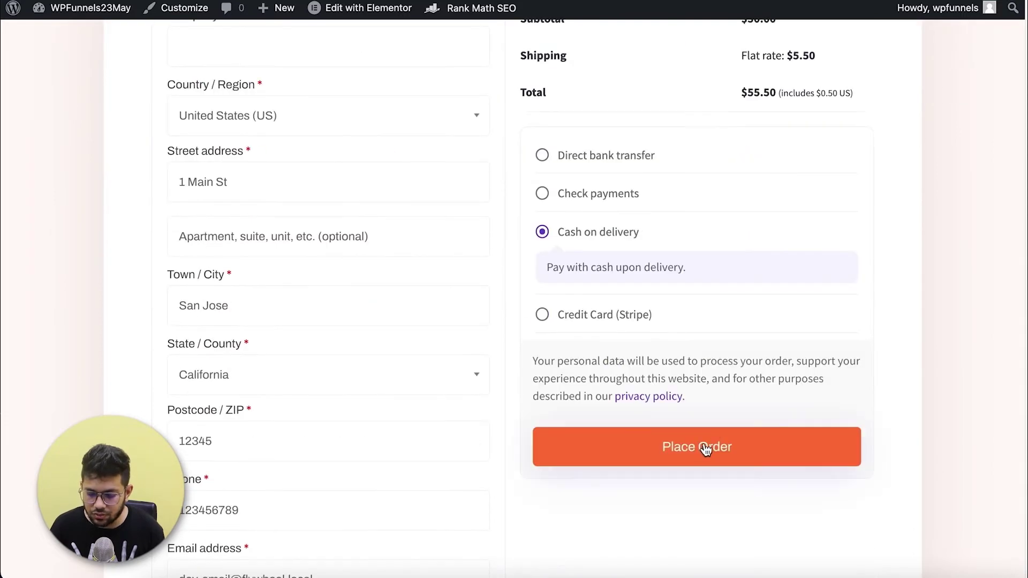
pyautogui.click(706, 447)
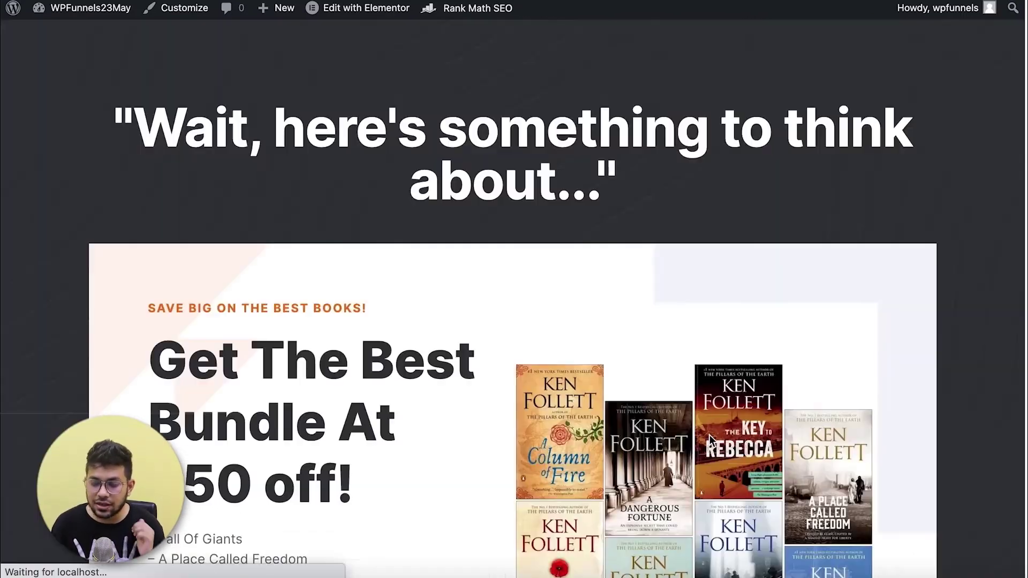
# Review the book bundle offer on the upsell page and accept it.
pyautogui.scroll(-6, 520, 371)
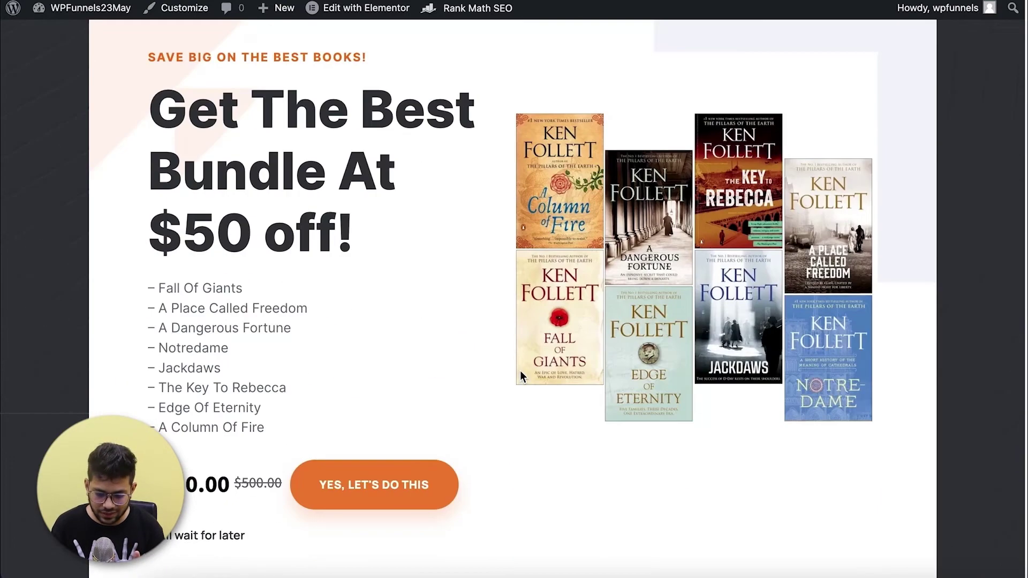
pyautogui.scroll(4, 522, 376)
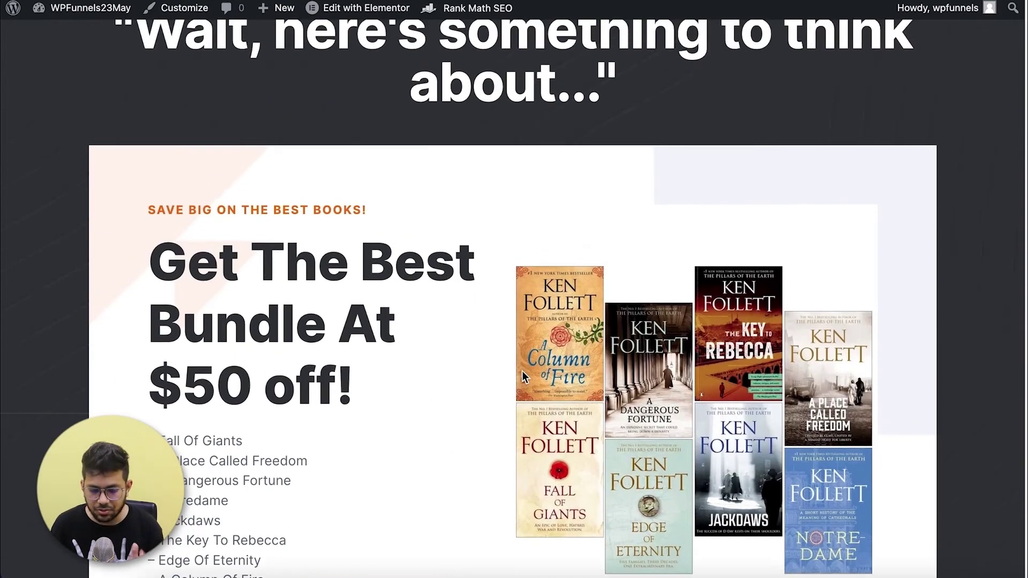
pyautogui.scroll(-5, 525, 381)
pyautogui.scroll(-1, 526, 385)
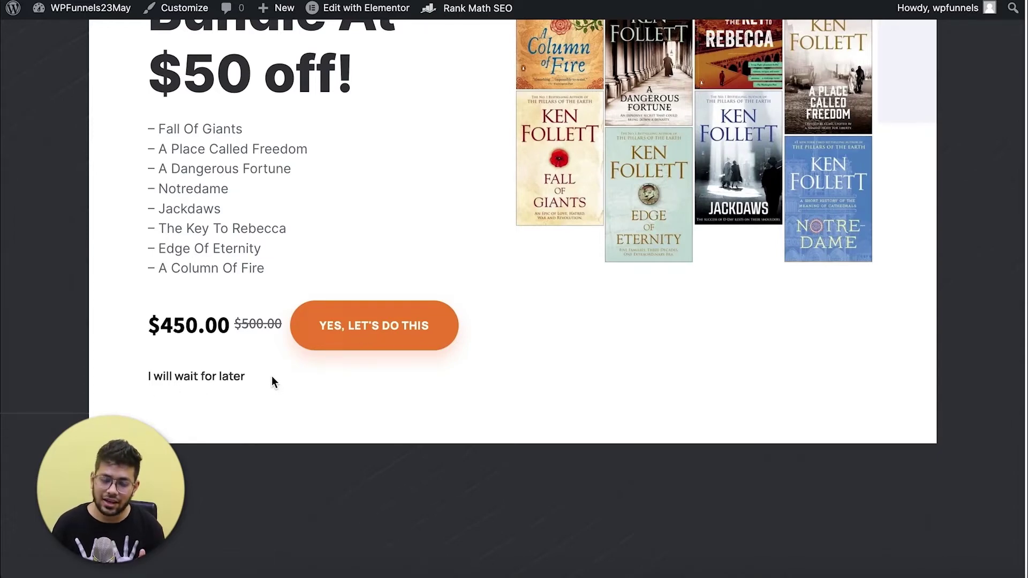
pyautogui.click(361, 328)
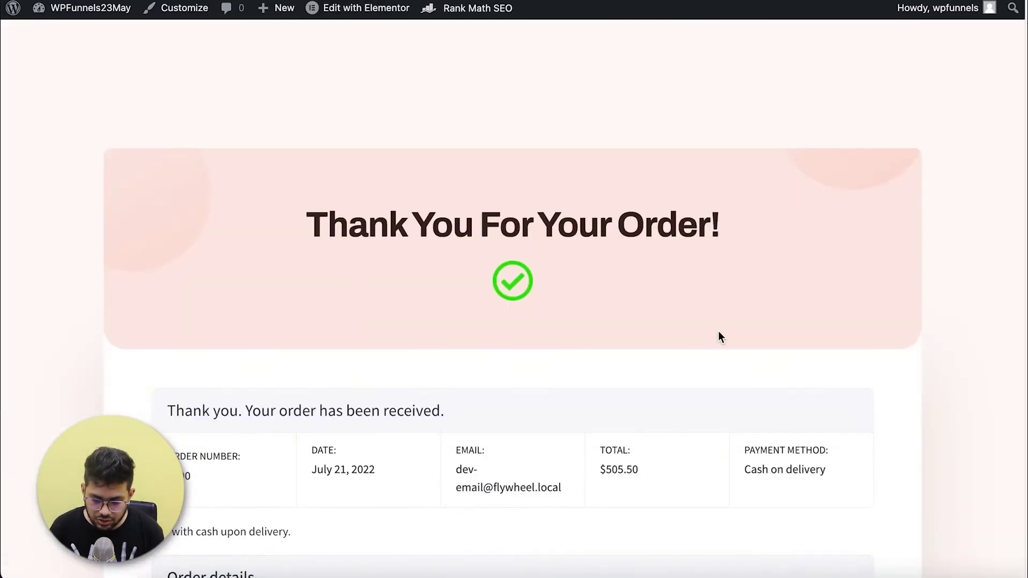
# Review the order details on the thank you page, including the 8 books bundle line.
pyautogui.scroll(-6, 718, 336)
pyautogui.moveTo(173, 384); pyautogui.dragTo(399, 391)
pyautogui.click(447, 390)
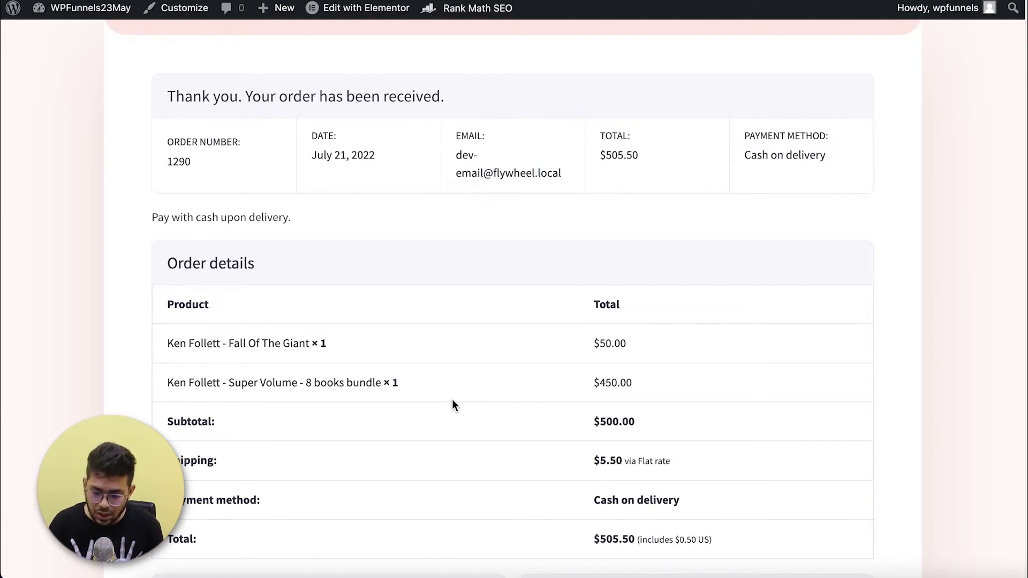
pyautogui.scroll(5, 445, 399)
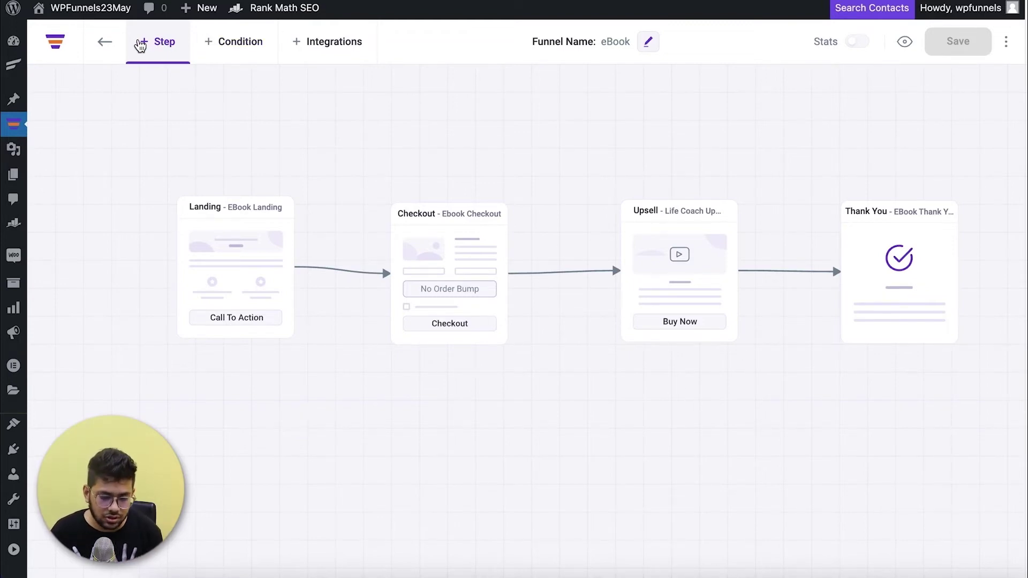
# Add a downsell step to the eBook funnel by importing the Life Coach Downsell template.
pyautogui.click(158, 43)
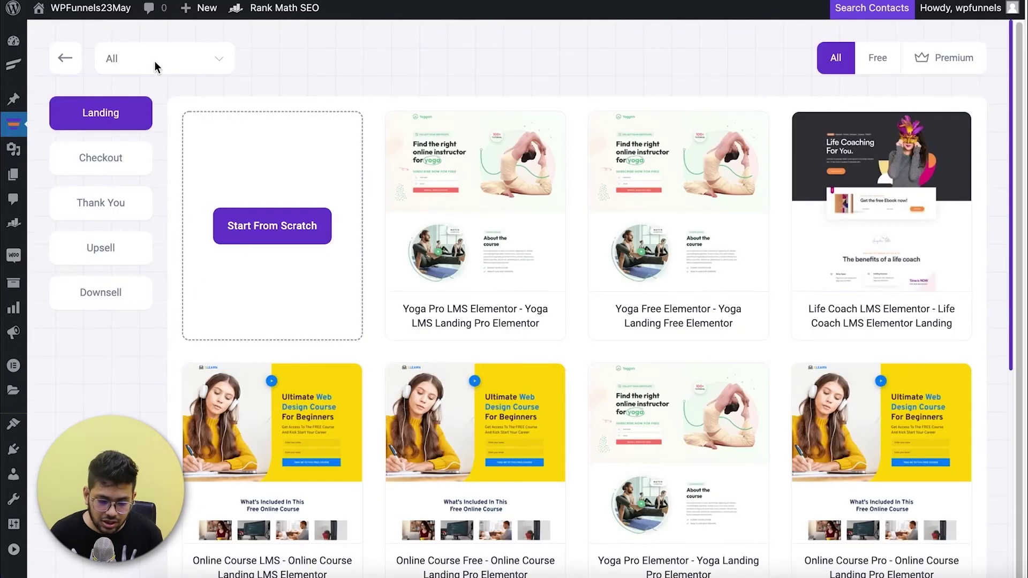
pyautogui.click(84, 303)
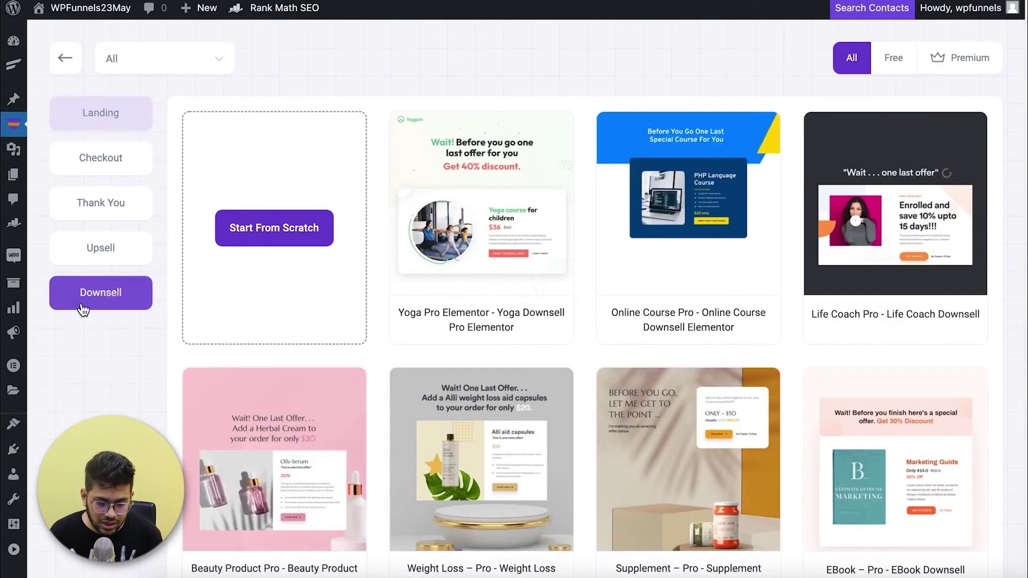
pyautogui.scroll(-2, 798, 310)
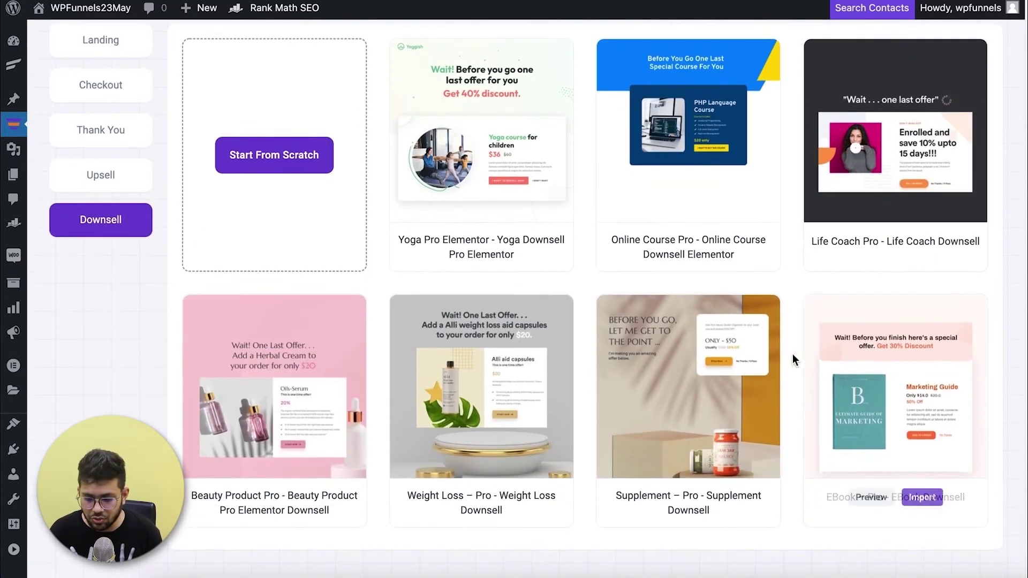
pyautogui.scroll(2, 577, 420)
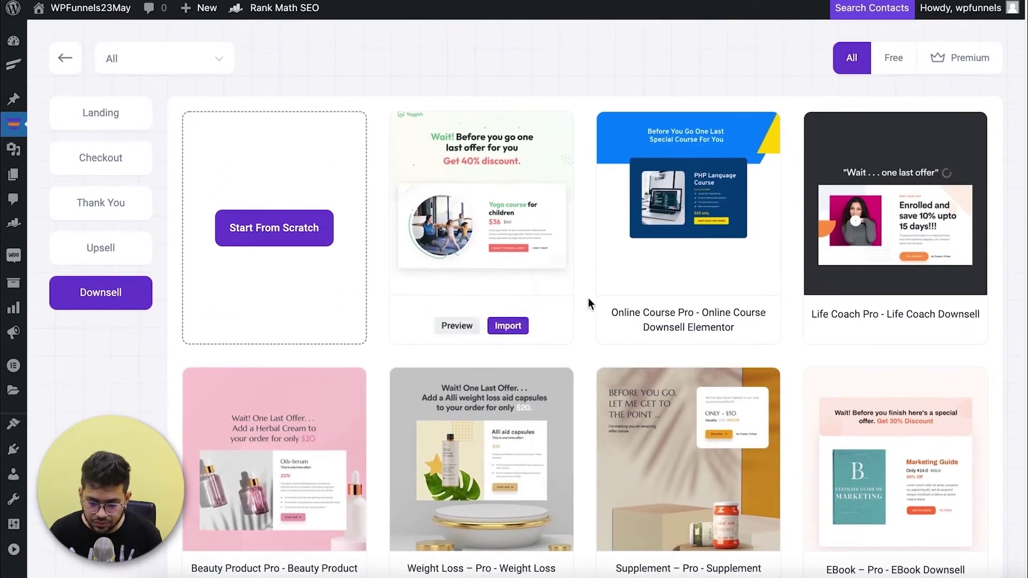
pyautogui.scroll(-2, 798, 366)
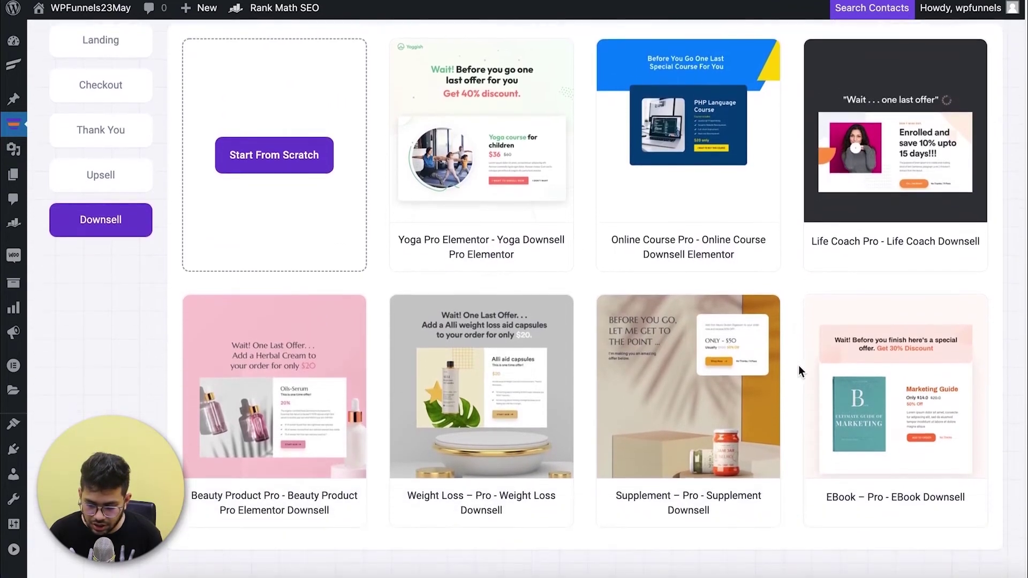
pyautogui.scroll(1, 798, 364)
pyautogui.moveTo(944, 233)
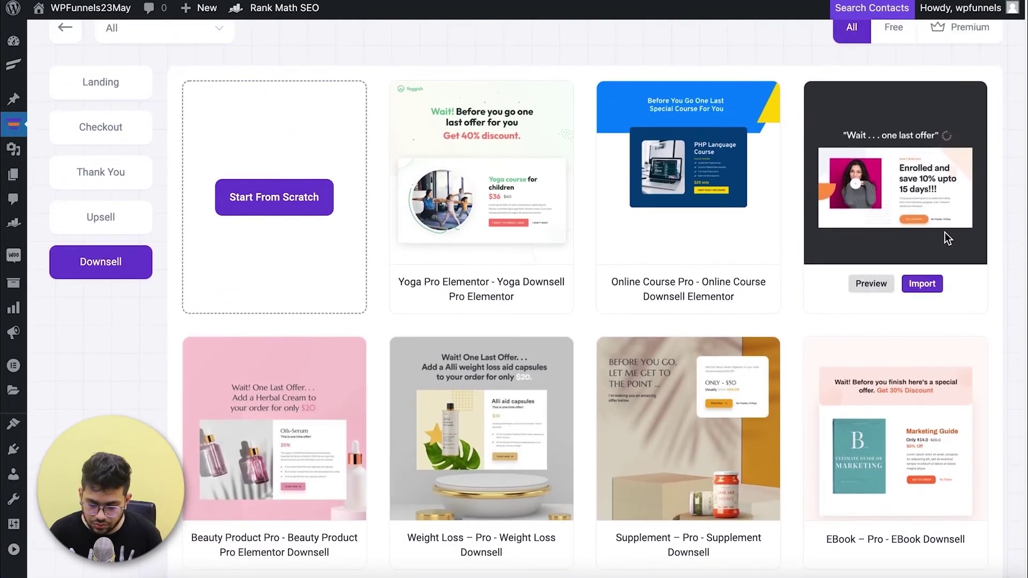
pyautogui.click(927, 285)
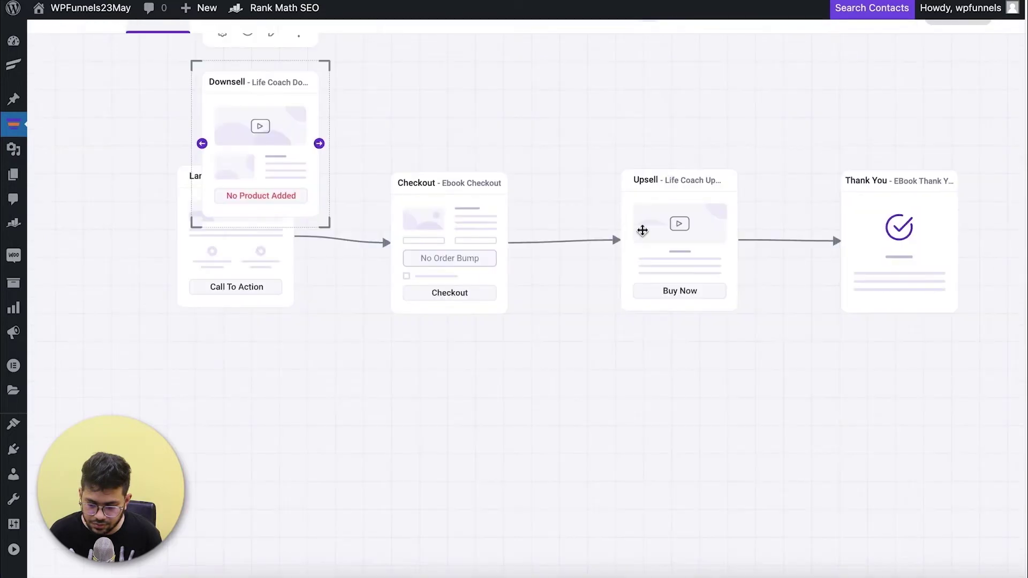
# Place the Downsell step below and between Upsell and Thank You, and connect it to both steps.
pyautogui.moveTo(285, 177); pyautogui.dragTo(833, 413)
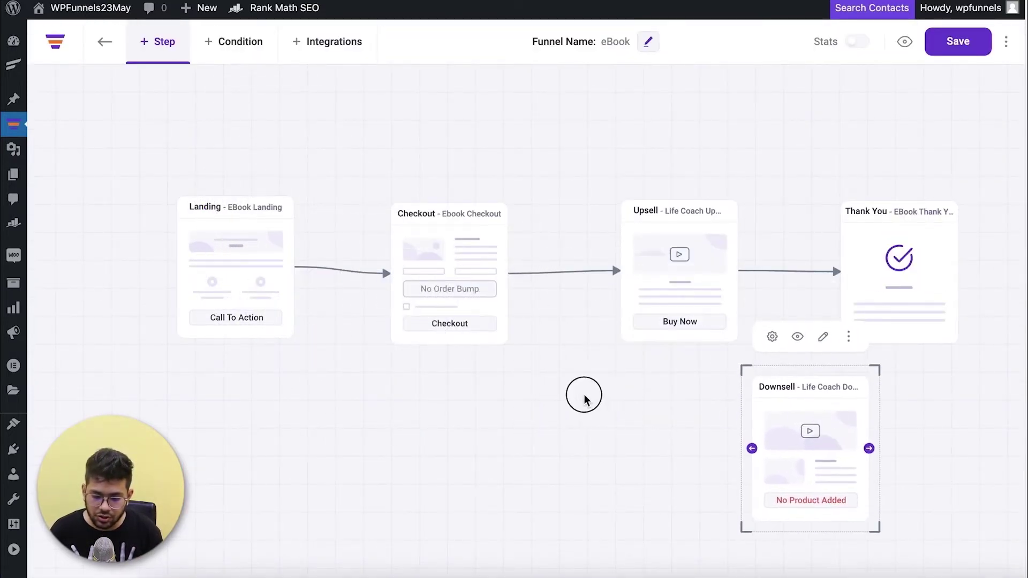
pyautogui.moveTo(851, 294); pyautogui.dragTo(941, 298)
pyautogui.moveTo(750, 432); pyautogui.dragTo(771, 380)
pyautogui.moveTo(574, 275); pyautogui.dragTo(873, 284)
pyautogui.click(782, 370)
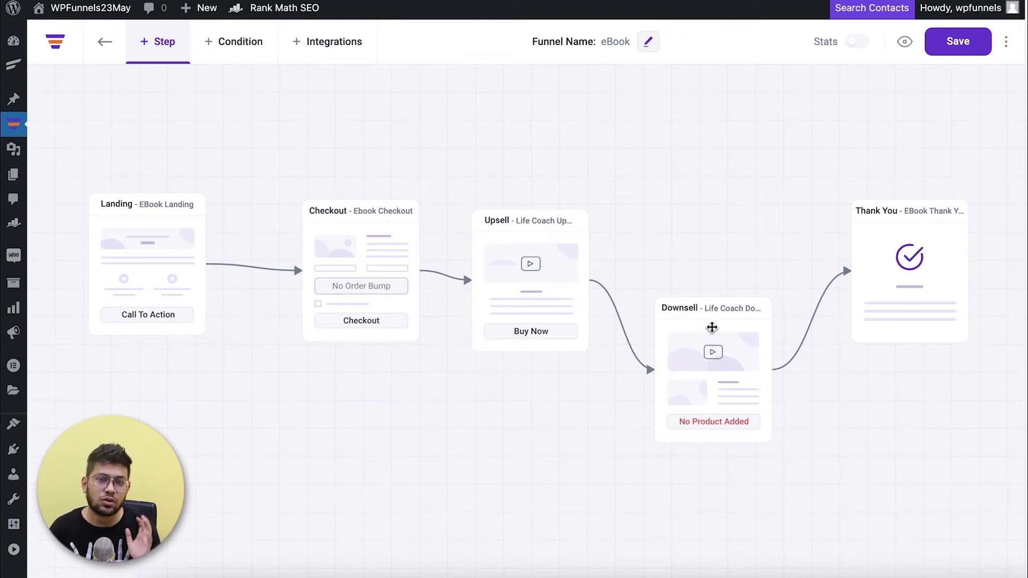
pyautogui.moveTo(705, 346); pyautogui.dragTo(753, 332)
pyautogui.moveTo(891, 298); pyautogui.dragTo(911, 301)
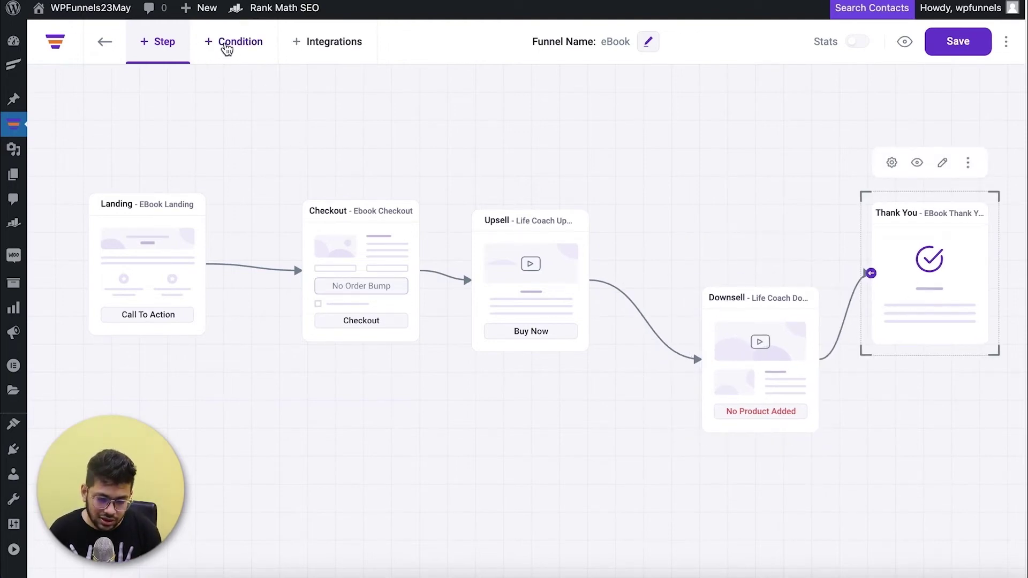
# Add a condition node after the Upsell step and link Upsell to it, shifting Downsell to make room.
pyautogui.moveTo(238, 56); pyautogui.dragTo(662, 219)
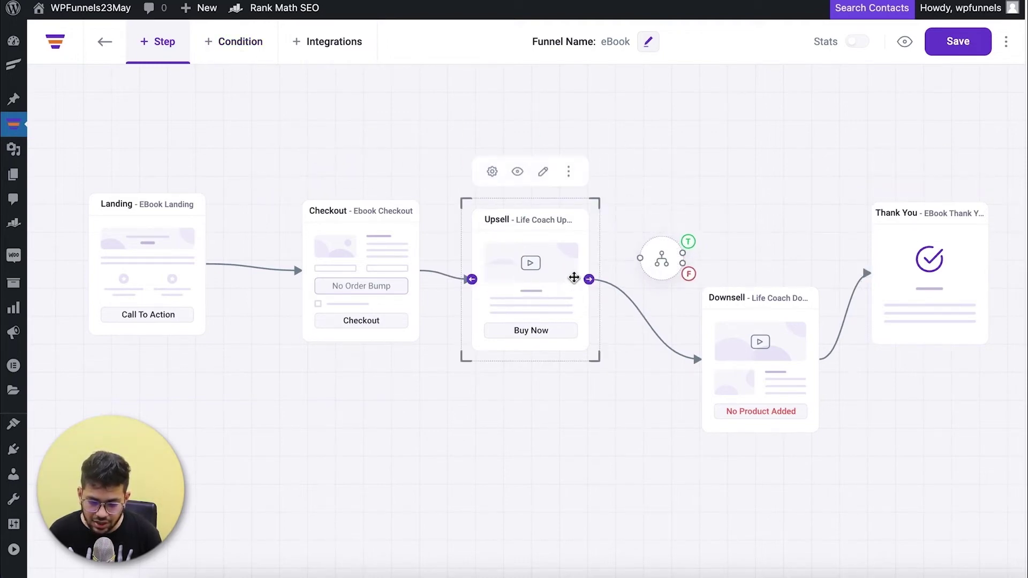
pyautogui.moveTo(589, 279); pyautogui.dragTo(651, 257)
pyautogui.moveTo(744, 329); pyautogui.dragTo(770, 336)
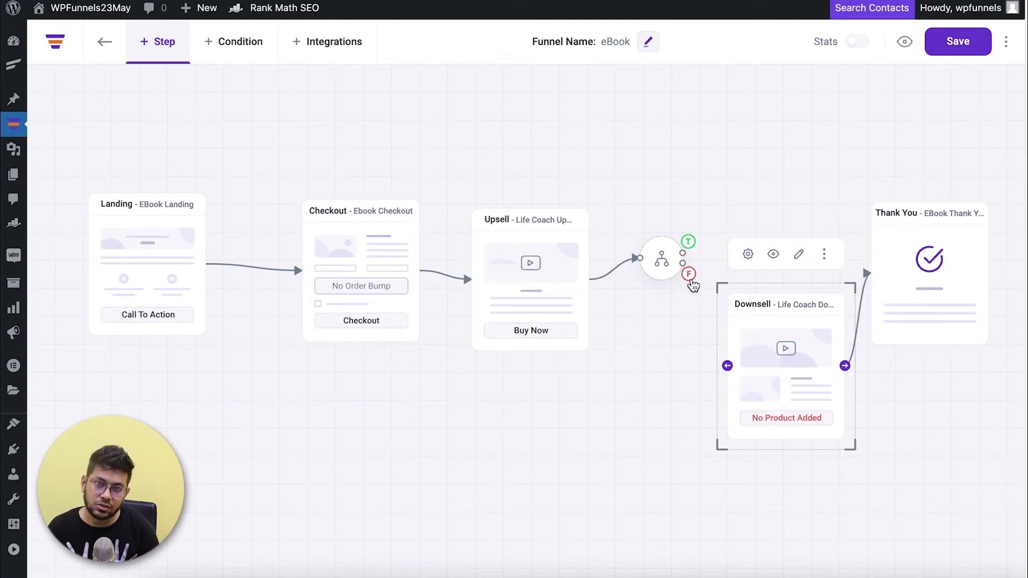
# Connect the condition's true branch to Thank You and its false branch to Downsell, spacing the nodes apart.
pyautogui.moveTo(662, 259); pyautogui.dragTo(866, 273)
pyautogui.moveTo(792, 353); pyautogui.dragTo(773, 346)
pyautogui.moveTo(671, 289); pyautogui.dragTo(816, 371)
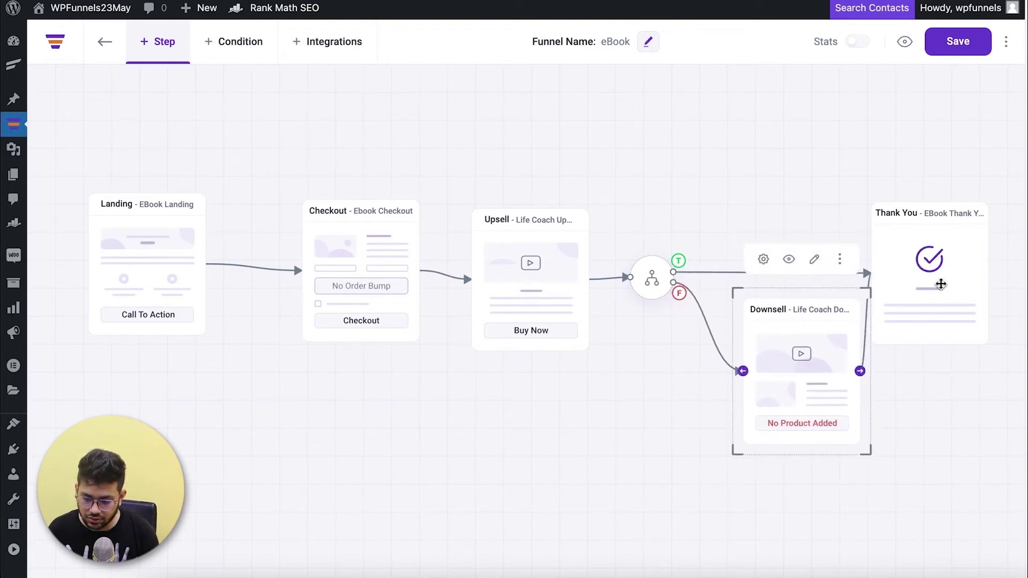
pyautogui.moveTo(937, 276); pyautogui.dragTo(945, 235)
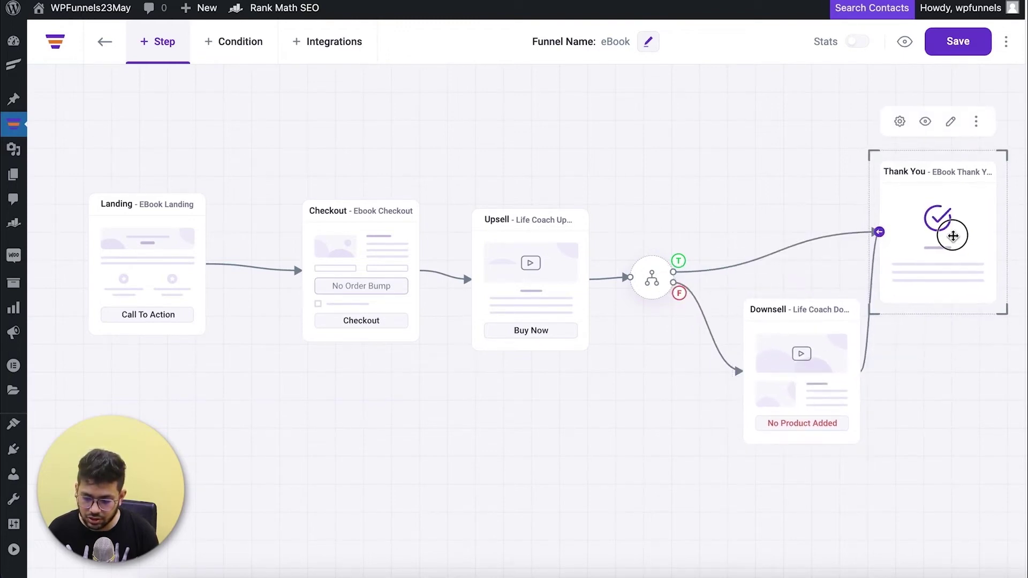
# Set the condition to Upsell Is Accepted and save it.
pyautogui.click(645, 272)
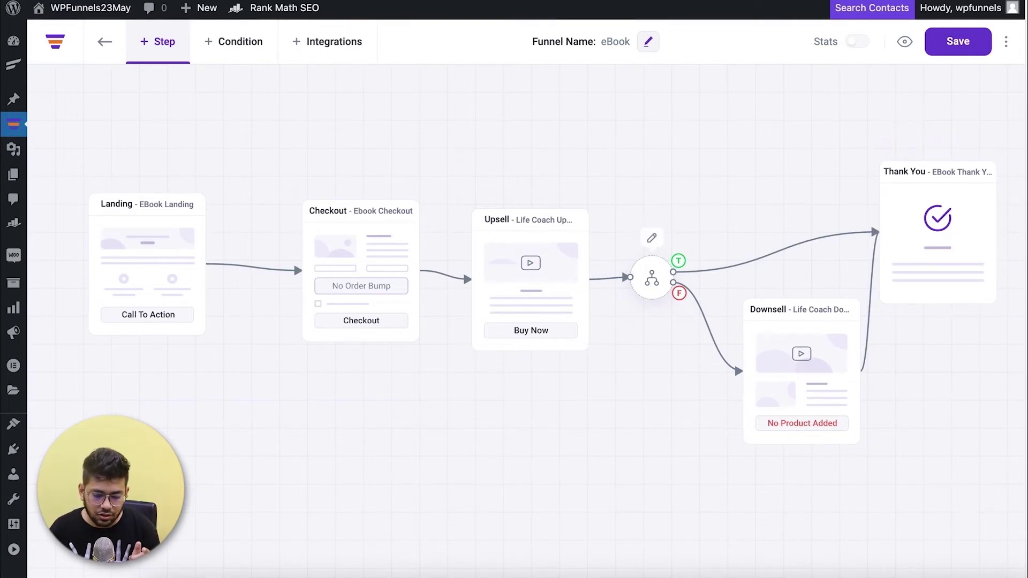
pyautogui.click(652, 238)
pyautogui.click(332, 127)
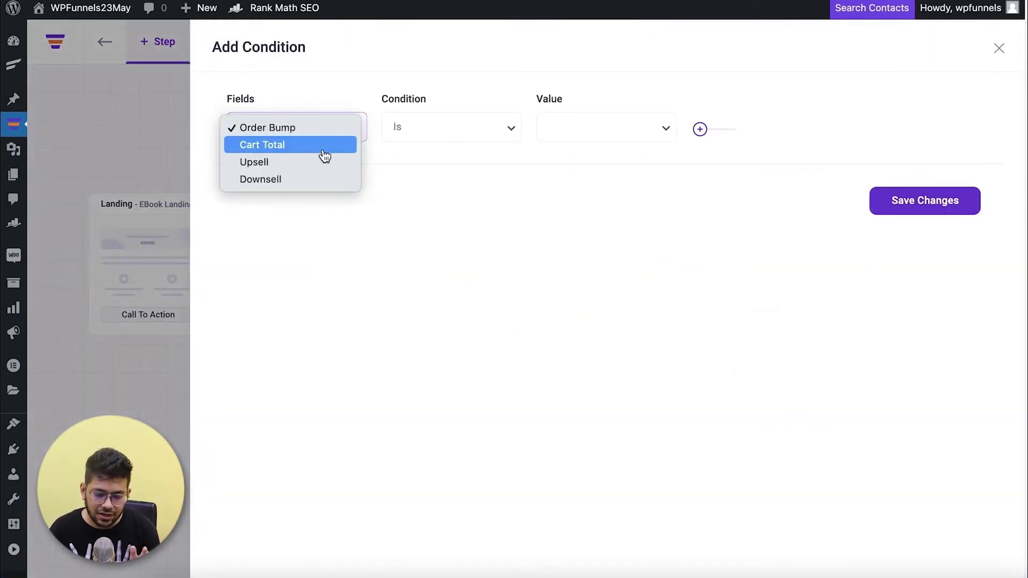
pyautogui.click(320, 163)
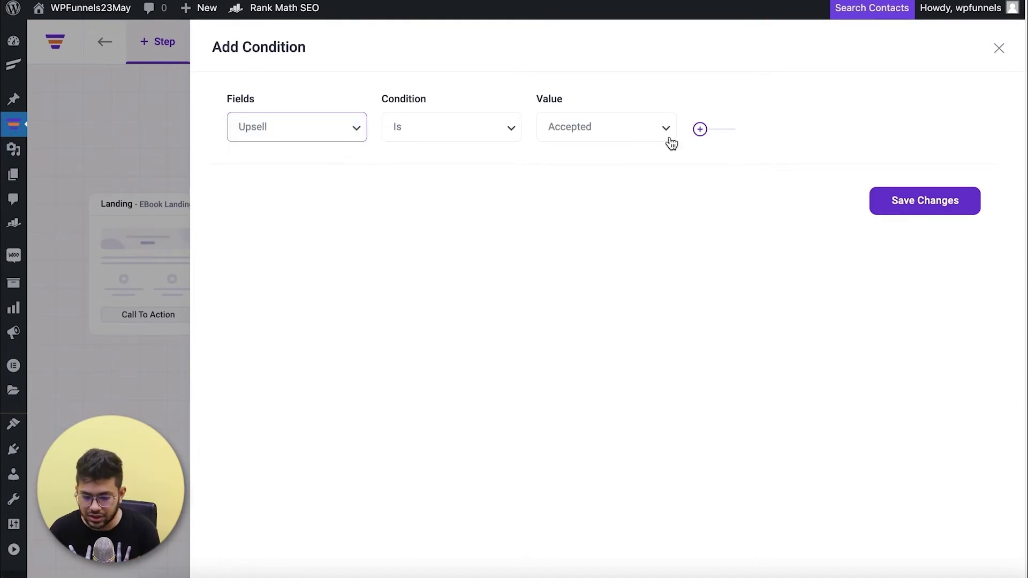
pyautogui.click(899, 208)
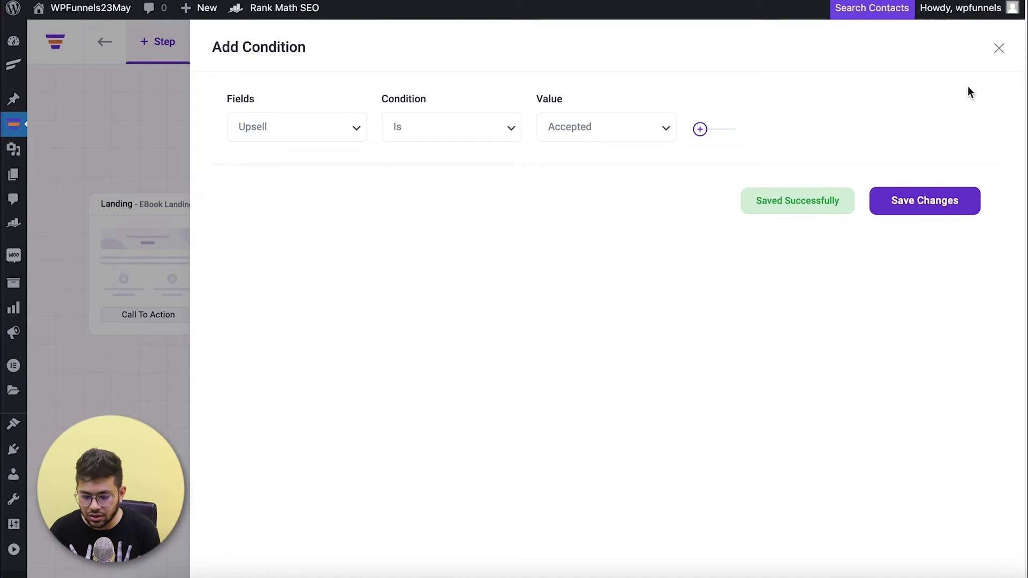
pyautogui.click(998, 50)
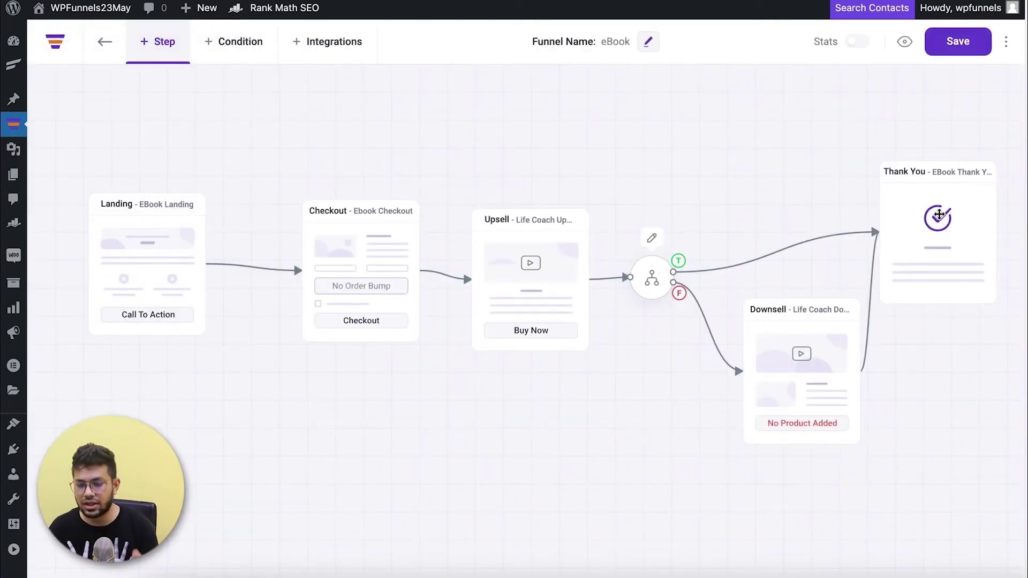
# Shift the Downsell step slightly closer to the condition node on the funnel canvas.
pyautogui.moveTo(808, 368); pyautogui.dragTo(793, 366)
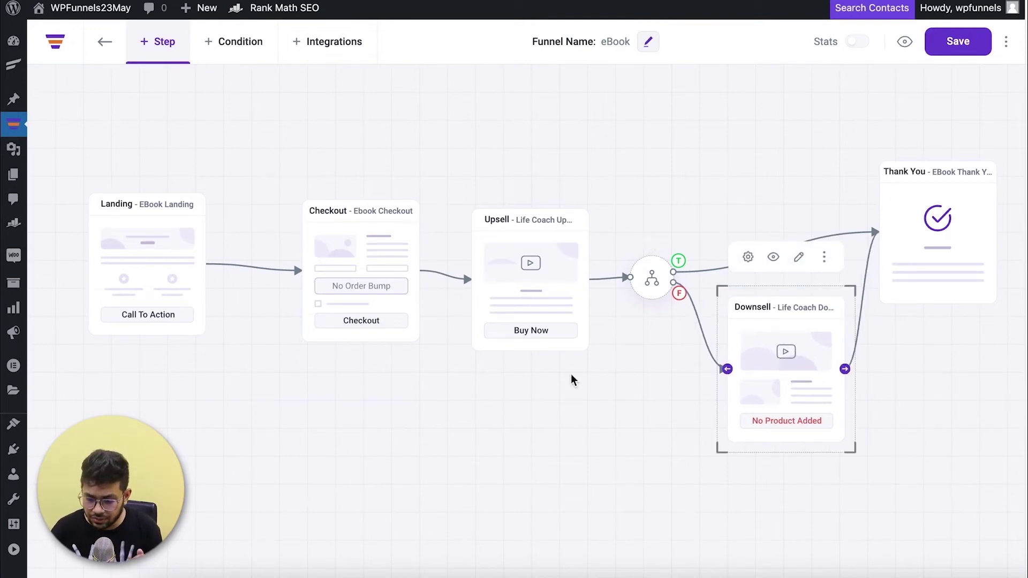
pyautogui.click(582, 445)
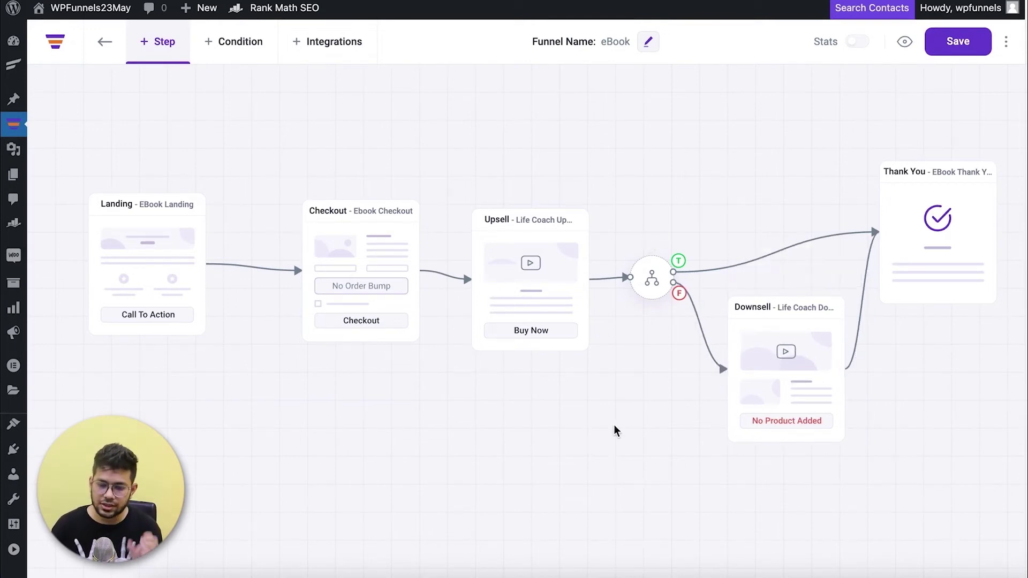
# Add "Ken Follett Collection - 4 books bundle" as the Downsell step's product and save its settings.
pyautogui.moveTo(753, 351)
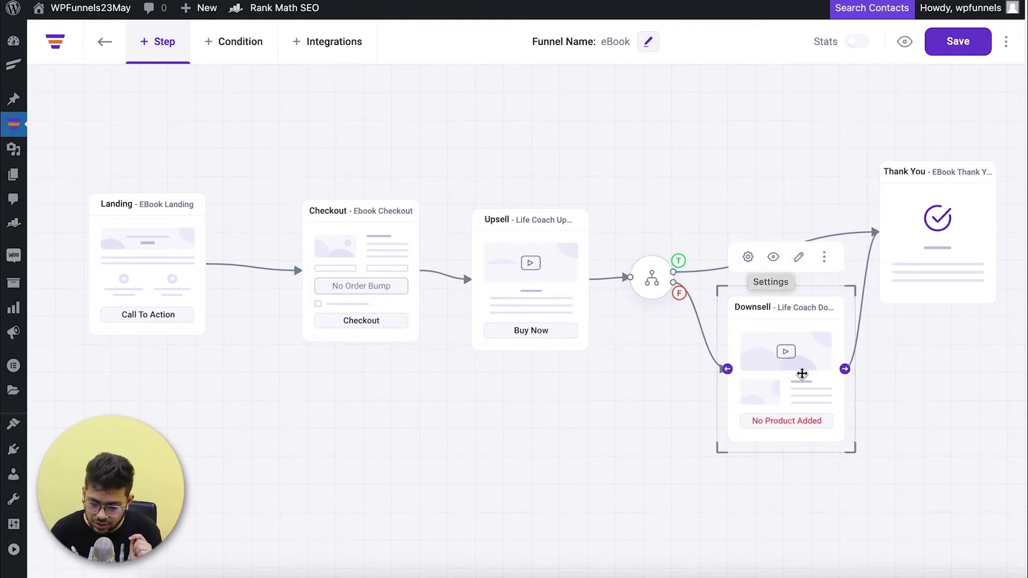
pyautogui.click(749, 259)
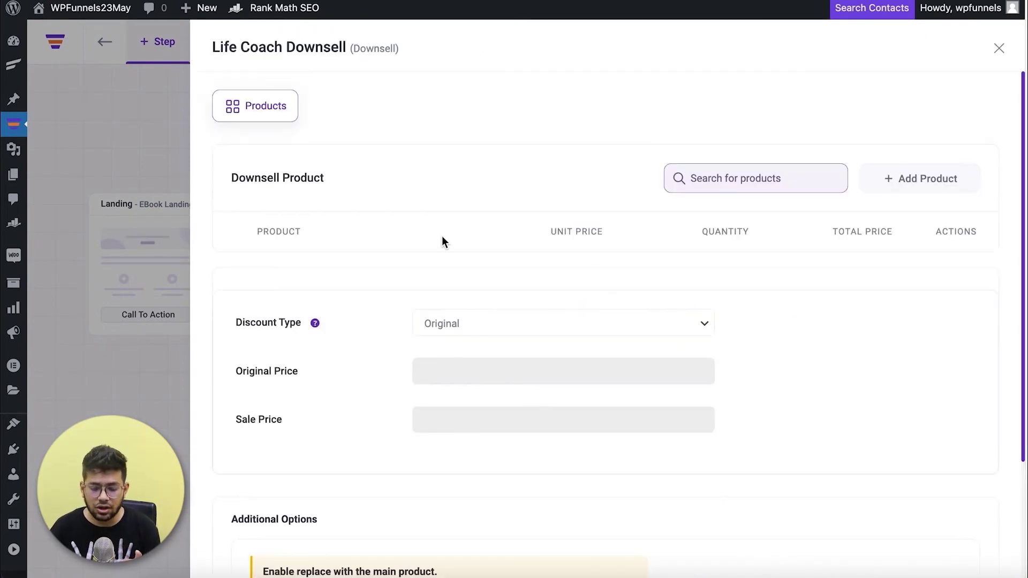
pyautogui.click(743, 172)
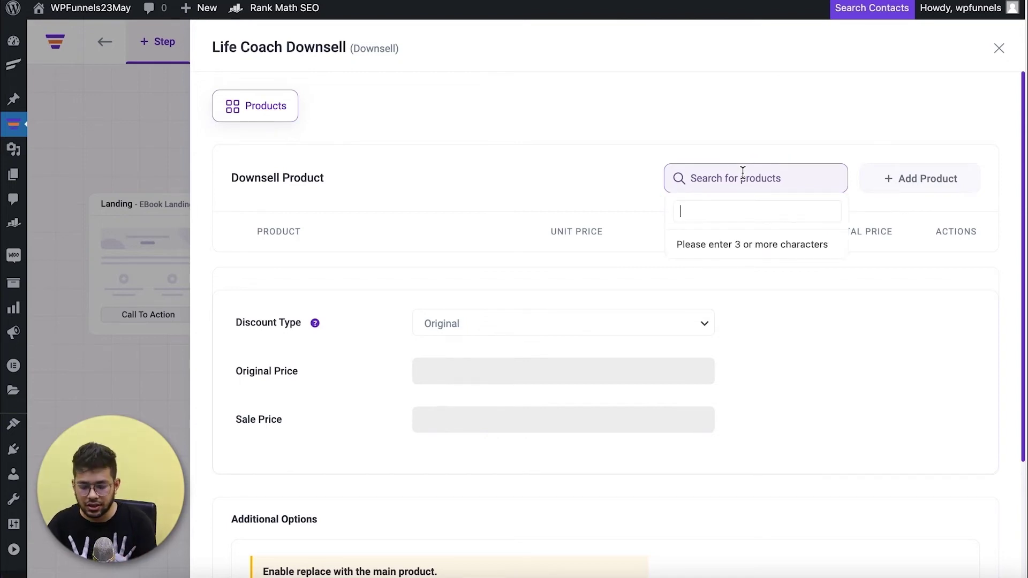
pyautogui.write('ken')
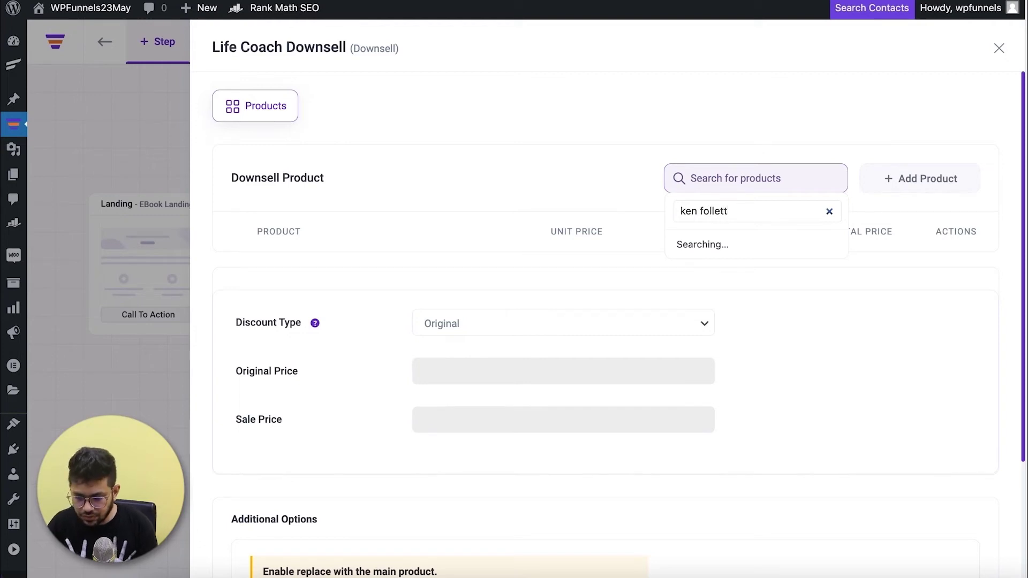
pyautogui.write(' follett')
pyautogui.click(785, 330)
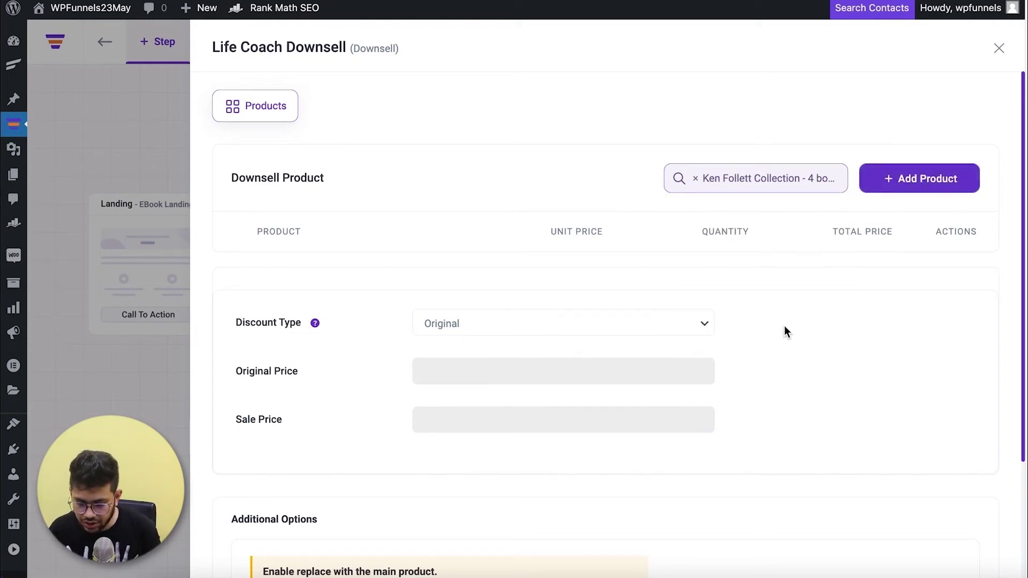
pyautogui.click(921, 168)
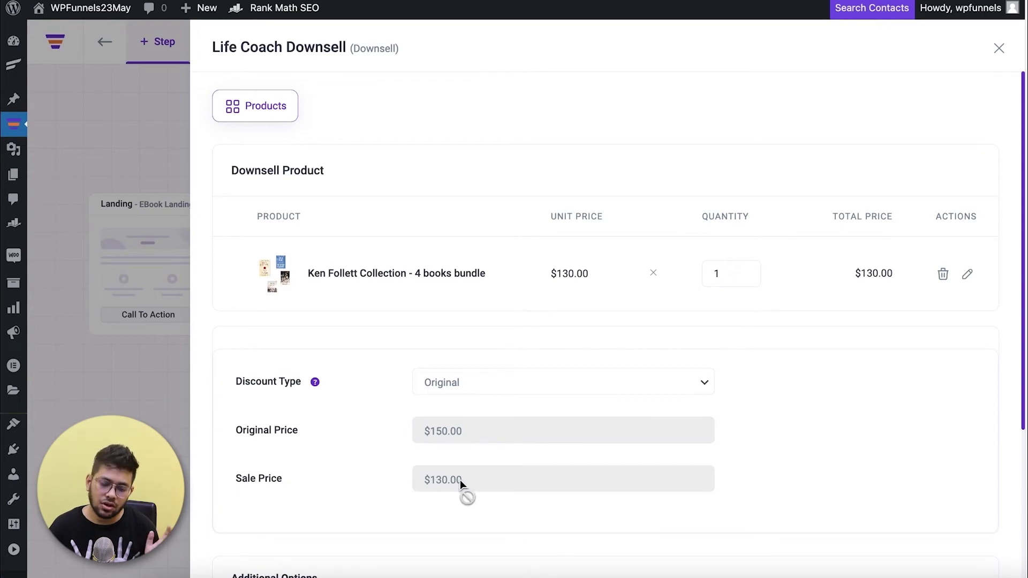
pyautogui.scroll(-4, 901, 435)
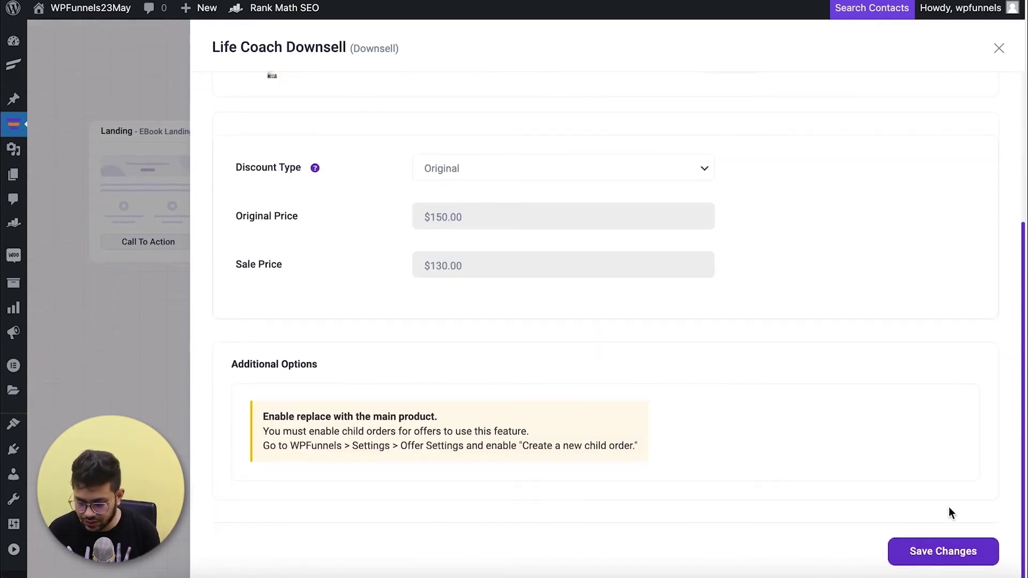
pyautogui.click(932, 554)
pyautogui.scroll(4, 904, 351)
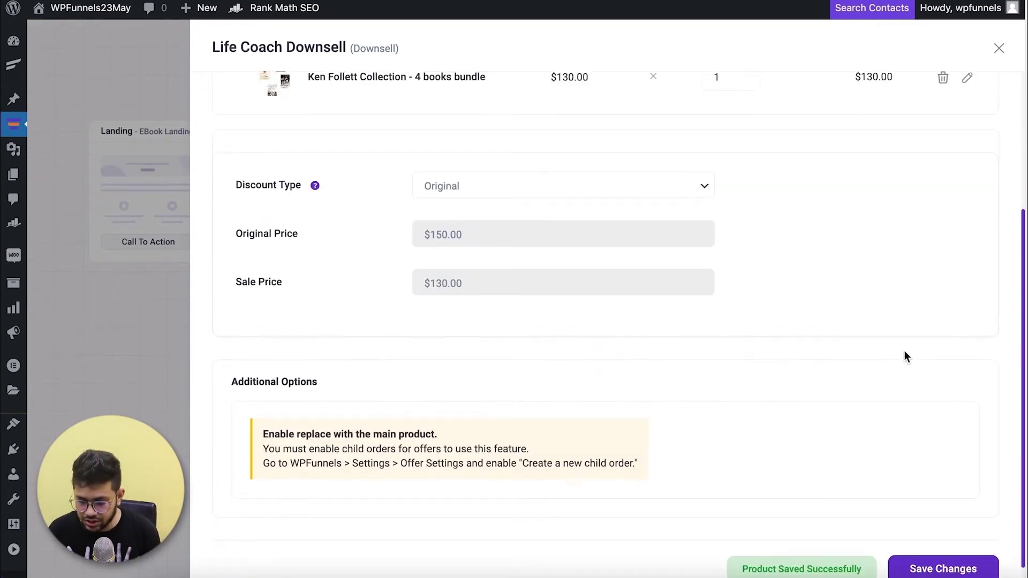
pyautogui.click(999, 45)
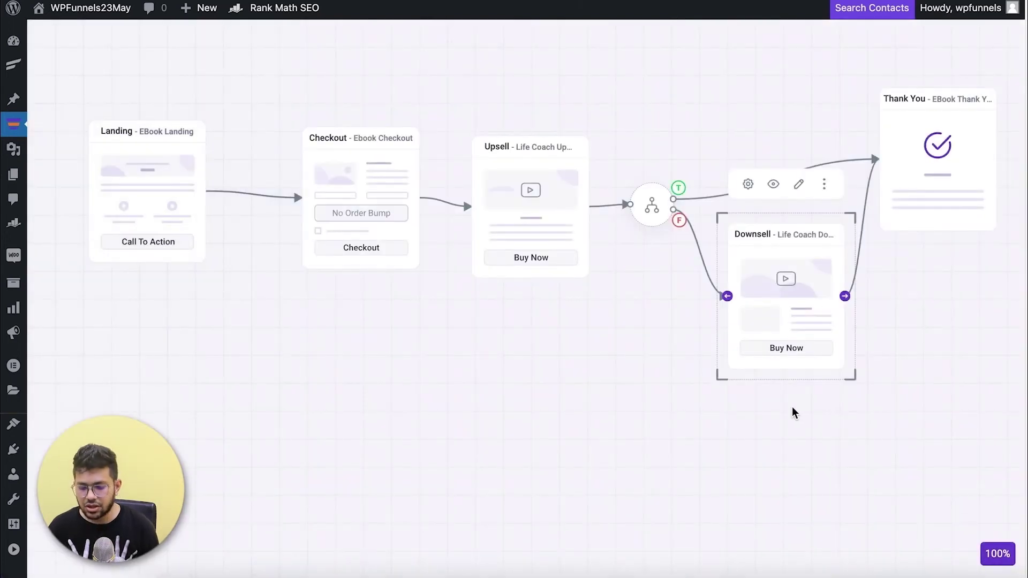
# Open the Downsell page in Elementor and change its offer heading to "How About An Awesome Bundle Of 4?".
pyautogui.click(798, 187)
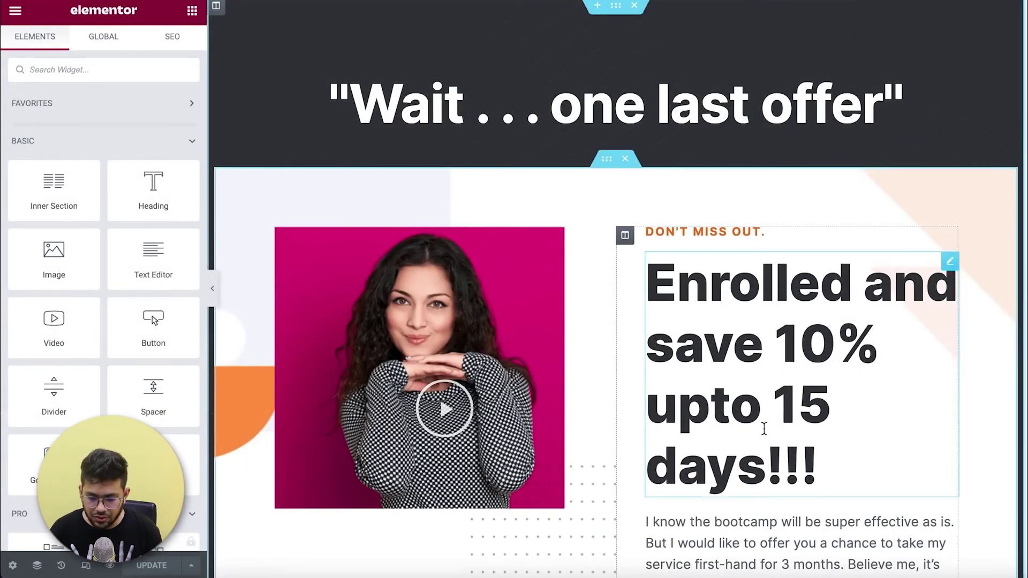
pyautogui.click(783, 369)
pyautogui.tripleClick(85, 140)
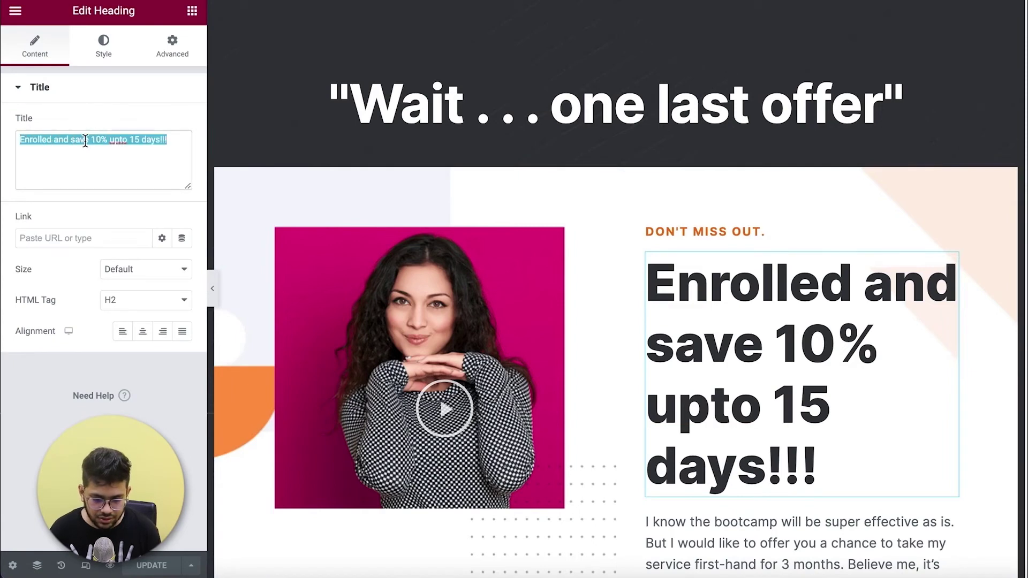
pyautogui.write('How')
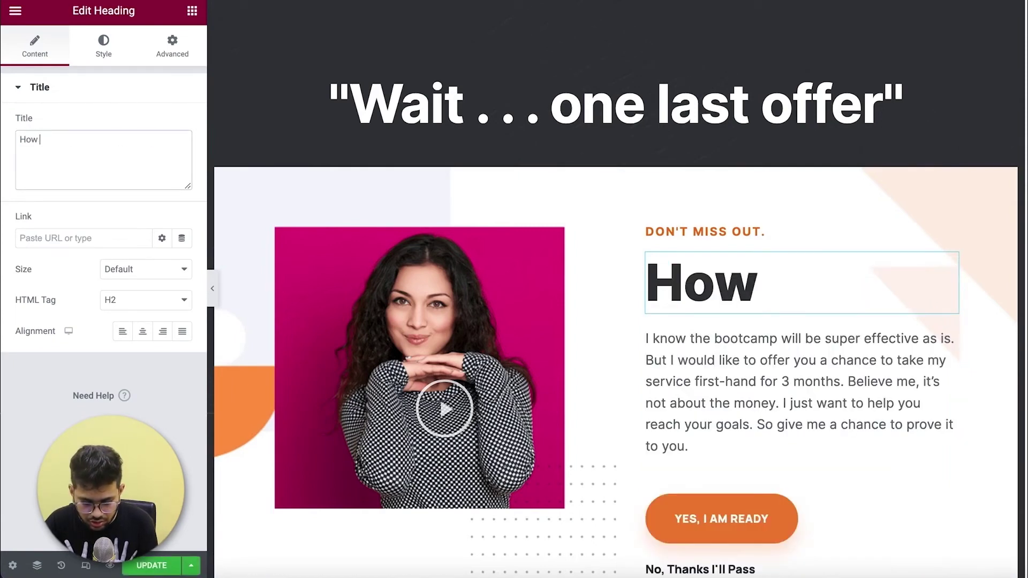
pyautogui.write(' About An')
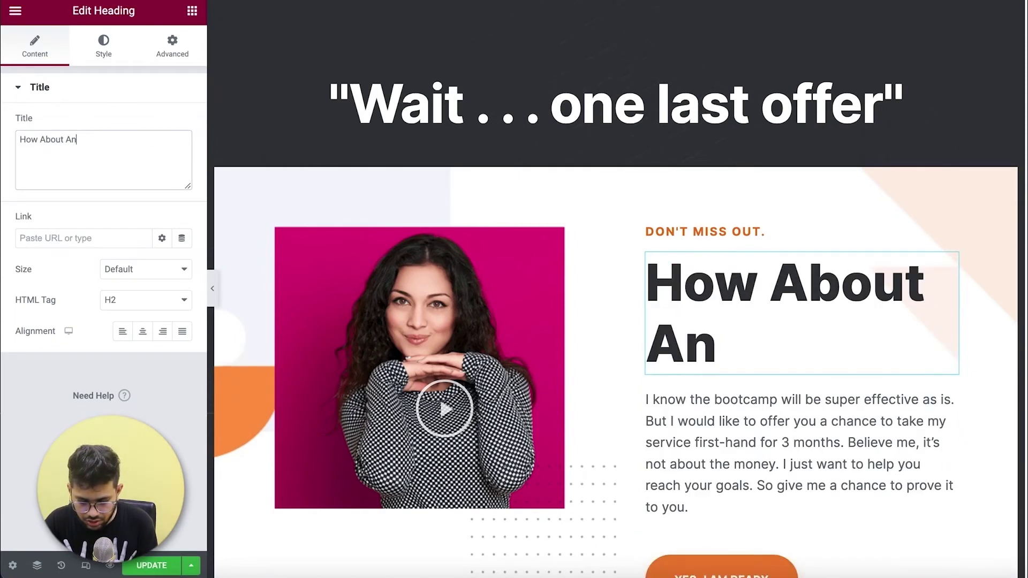
pyautogui.write(' A')
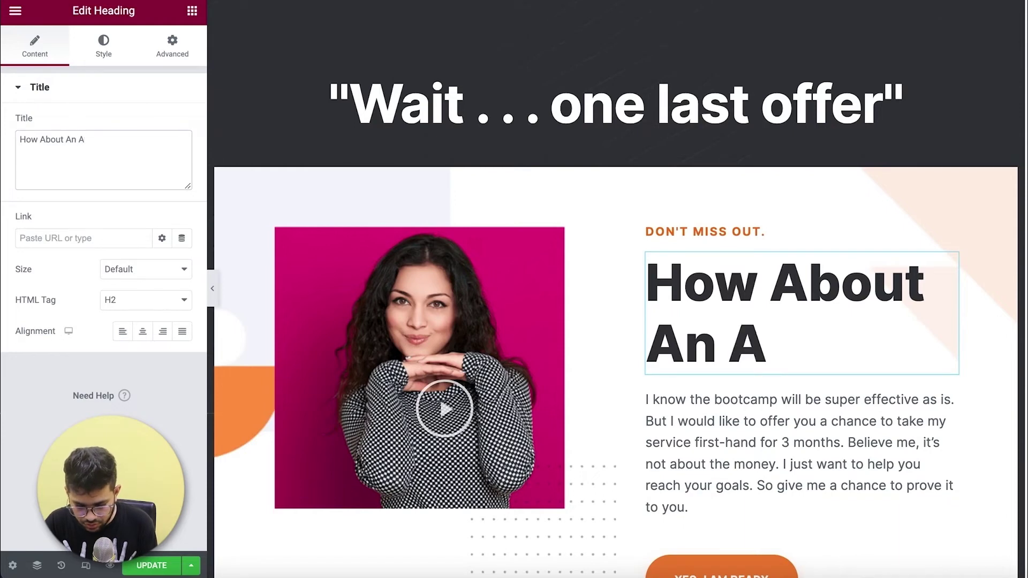
pyautogui.write('wesome Bundle Of 4')
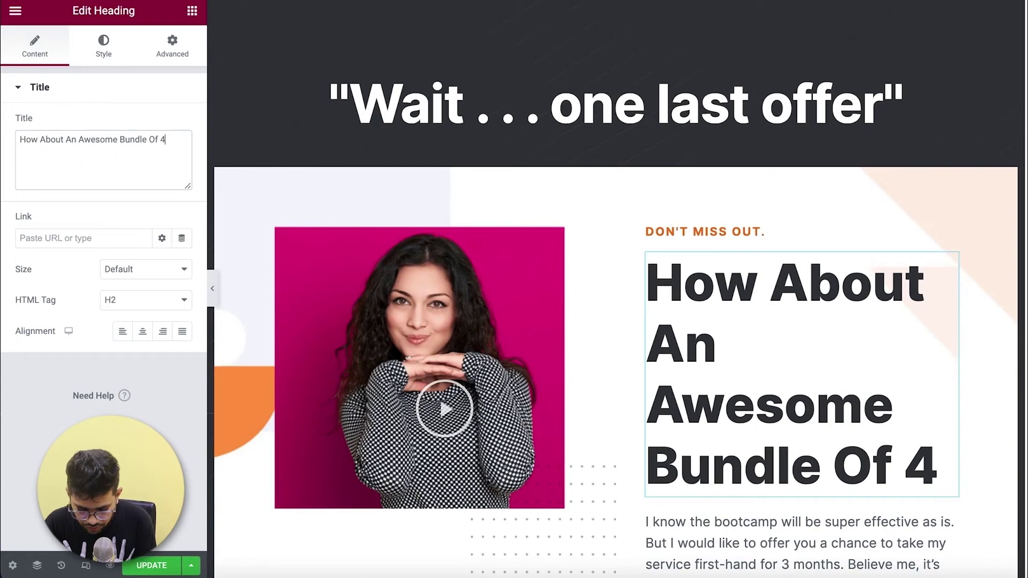
pyautogui.write('?')
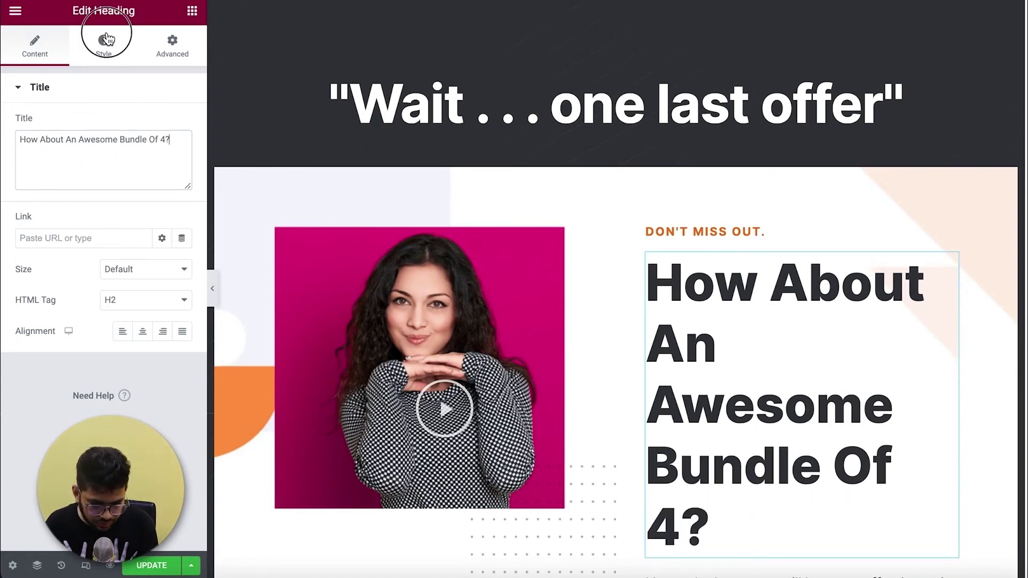
# Reduce the offer heading's font size to 51 px.
pyautogui.click(104, 40)
pyautogui.click(181, 155)
pyautogui.moveTo(66, 272)
pyautogui.mouseDown()
pyautogui.moveTo(42, 281)
pyautogui.moveTo(53, 284)
pyautogui.mouseUp()
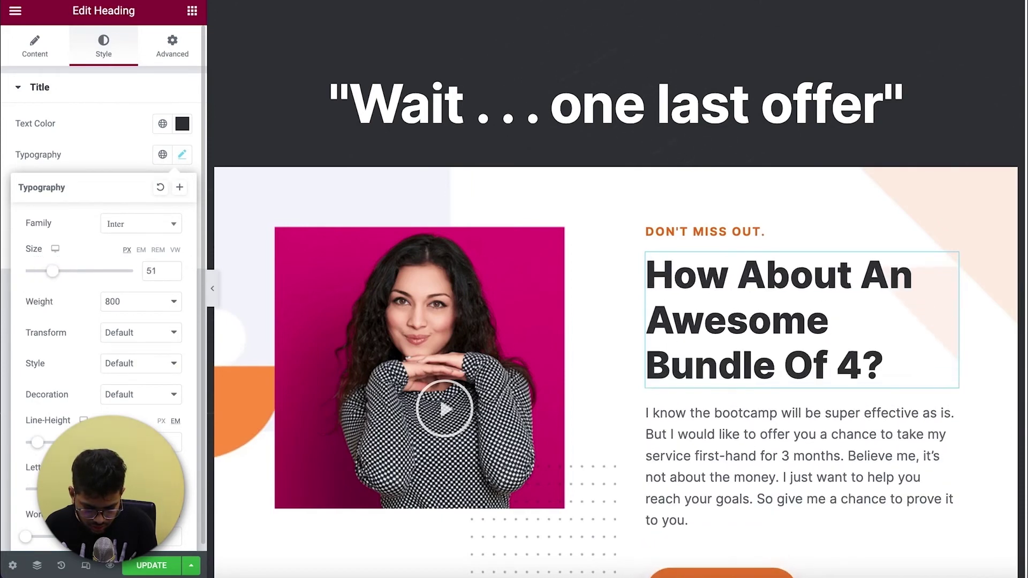
# Replace the small orange heading above the offer title with "Save $20 now!".
pyautogui.click(751, 233)
pyautogui.tripleClick(87, 144)
pyautogui.write('Save $20 now!')
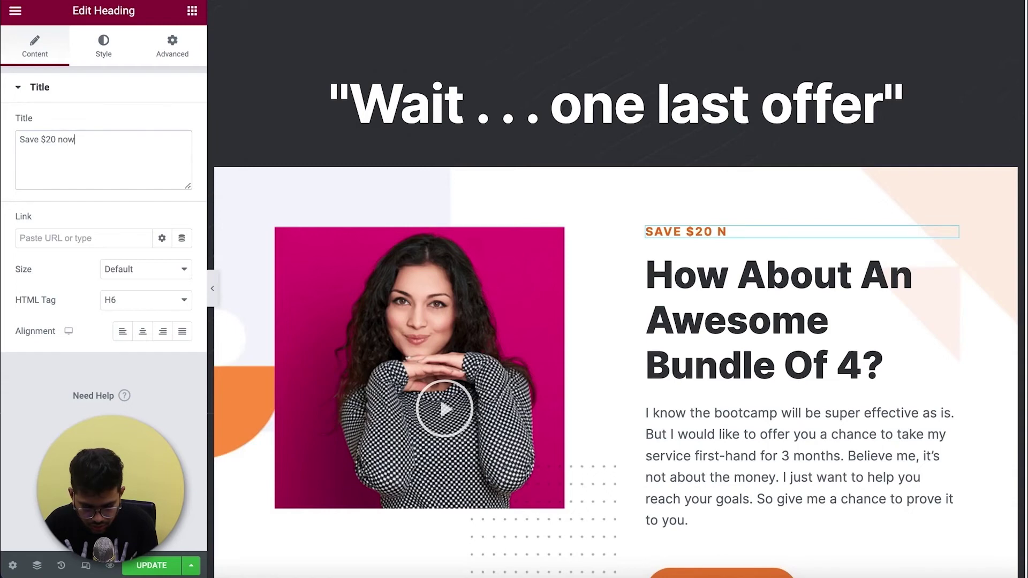
# Replace the offer description with "Get your favorite Ken Books through this budget bundle:".
pyautogui.click(749, 477)
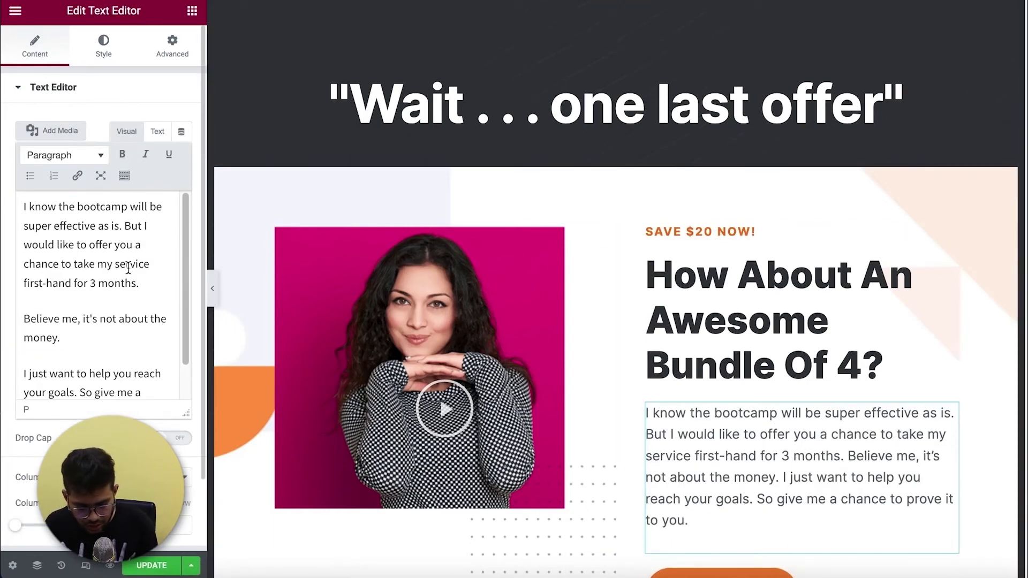
pyautogui.hotkey('ctrl', 'a')
pyautogui.write('Get you')
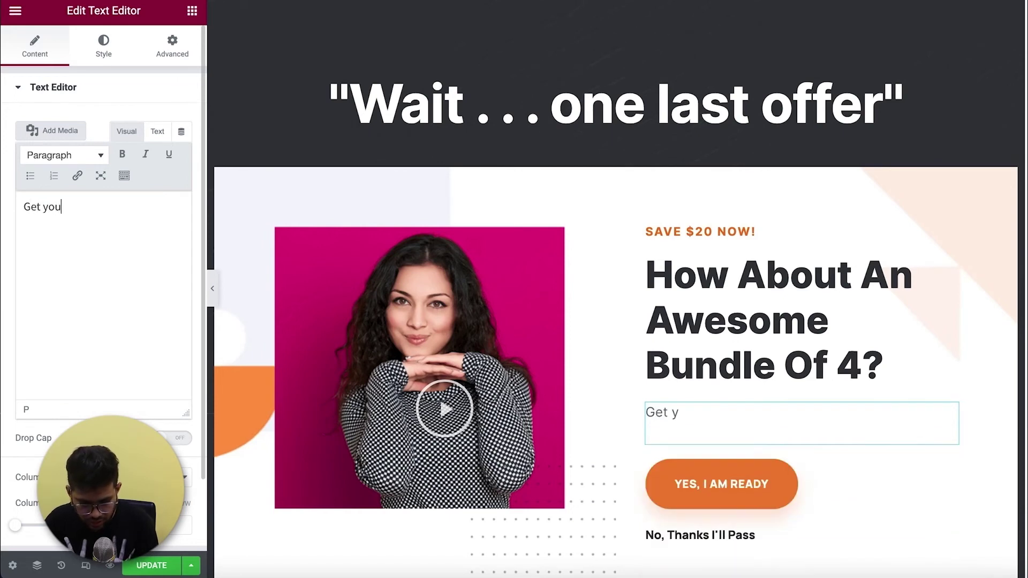
pyautogui.write('r favorite')
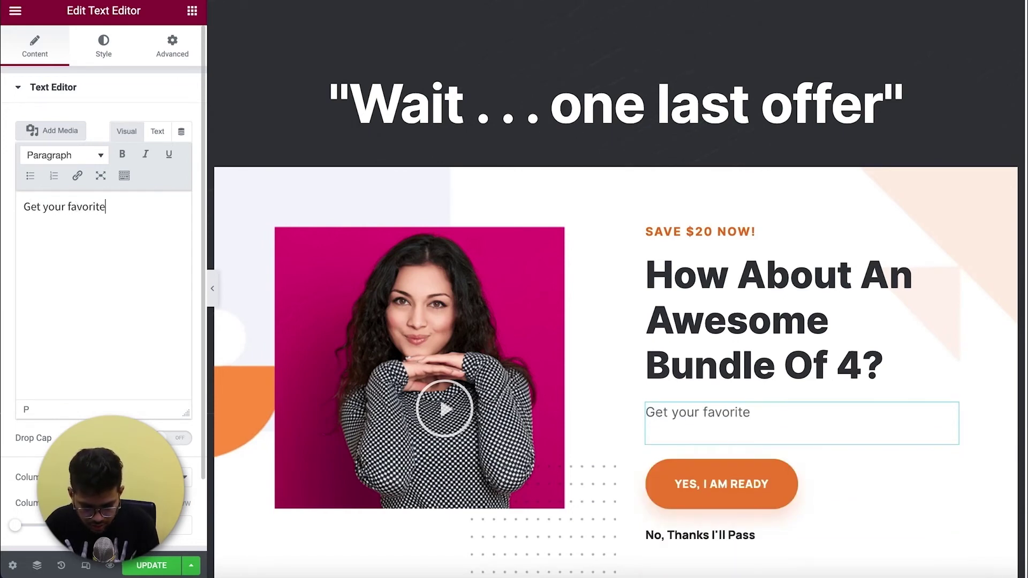
pyautogui.write(' Ken Bo')
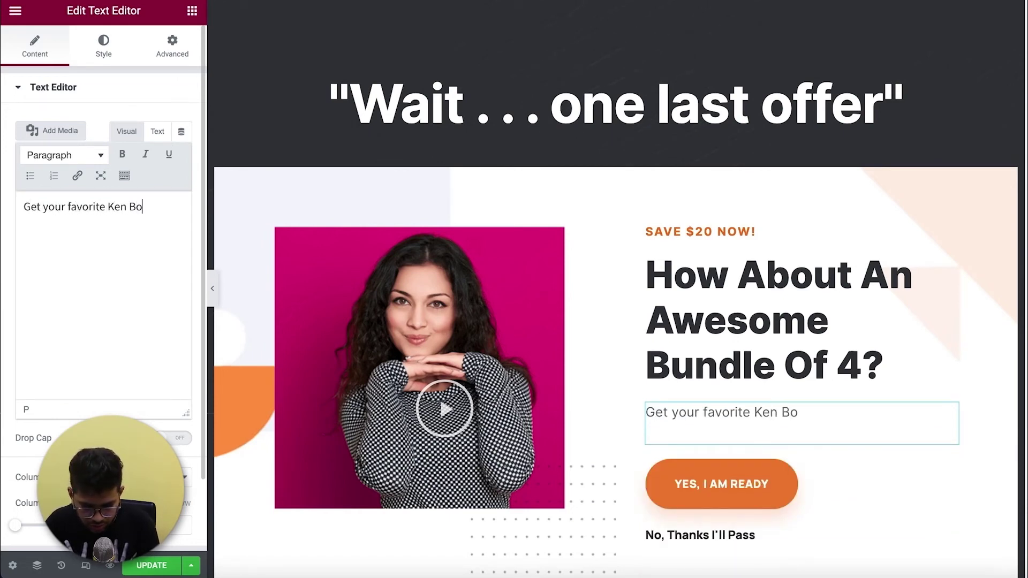
pyautogui.write('oks through this ')
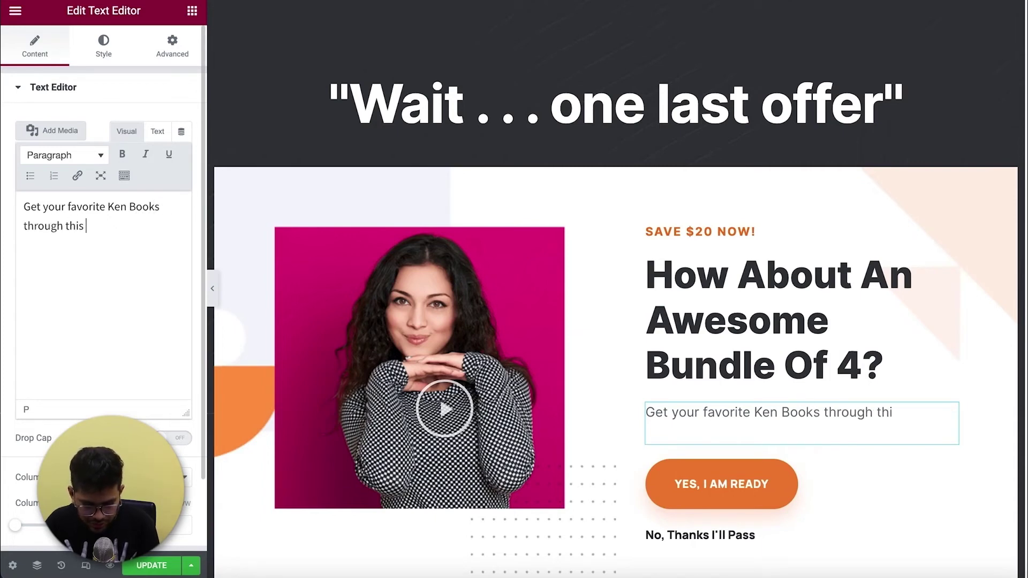
pyautogui.write('budget bu')
pyautogui.press('BackSpace')
pyautogui.write('bundle:')
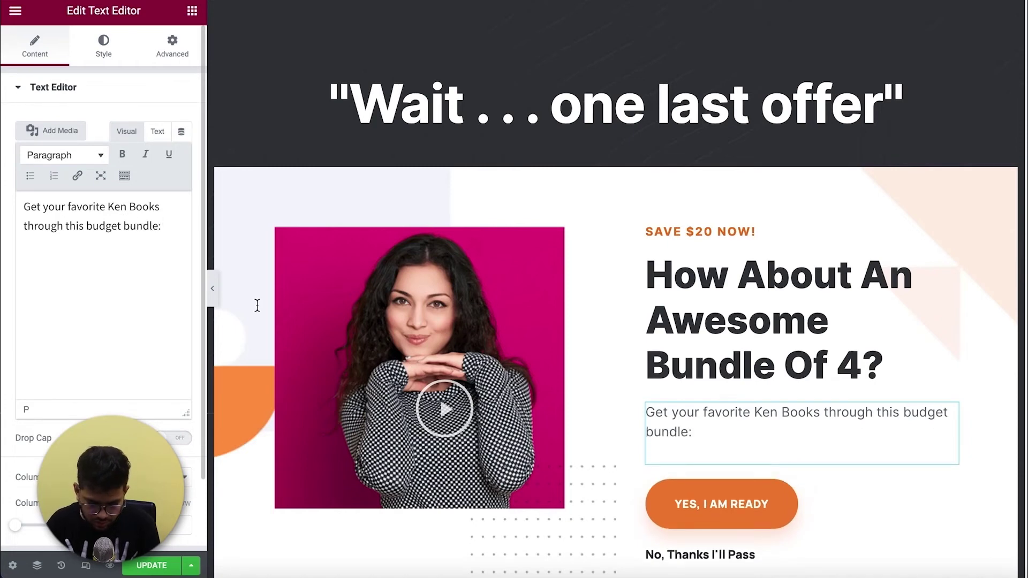
# Copy the four titles from Fall Of Giants to Notredame in the text editor's notes and paste them below the Elementor description.
pyautogui.click(497, 574)
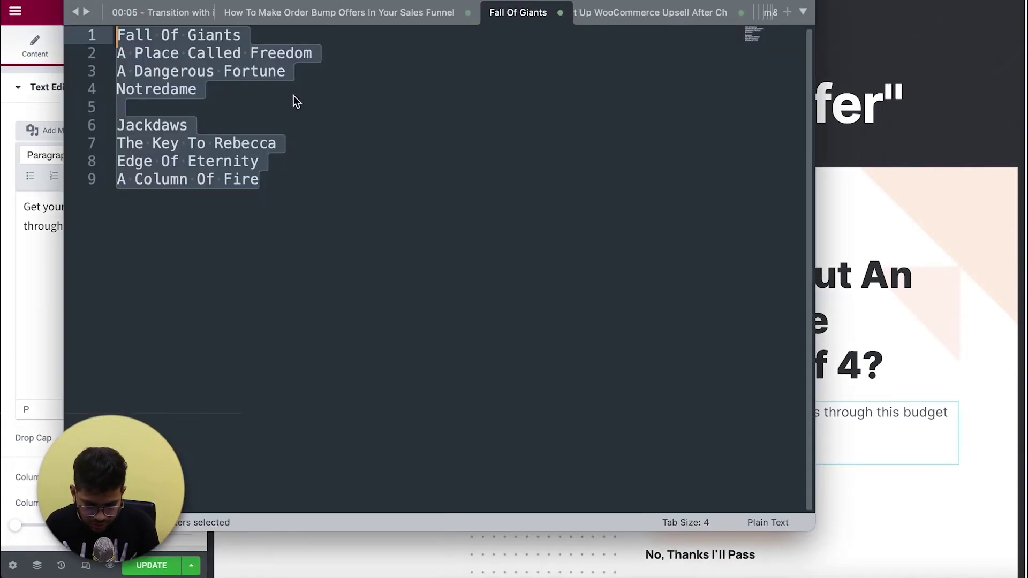
pyautogui.moveTo(207, 95); pyautogui.dragTo(76, 18)
pyautogui.press('super+c')
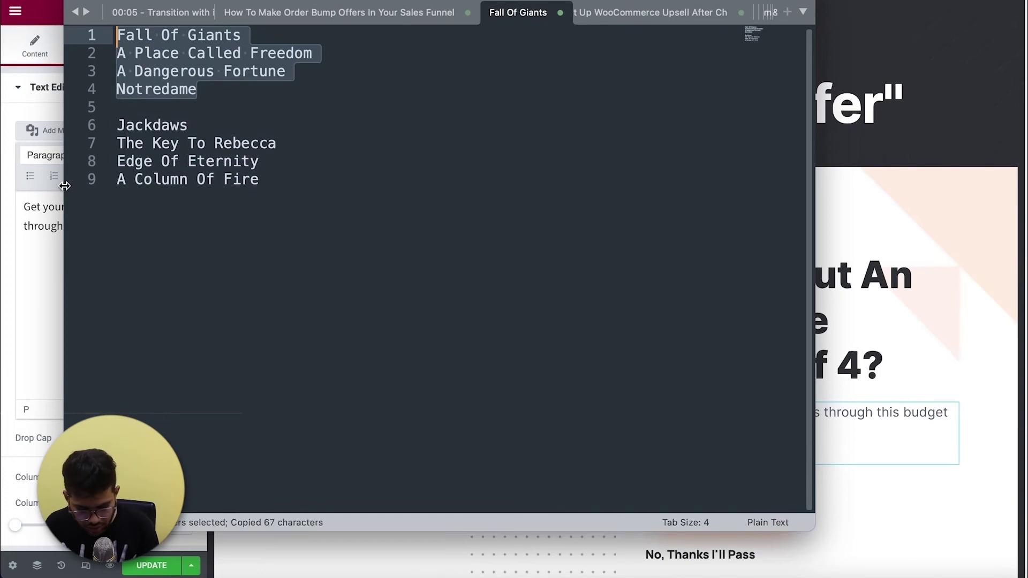
pyautogui.click(41, 271)
pyautogui.press('Return')
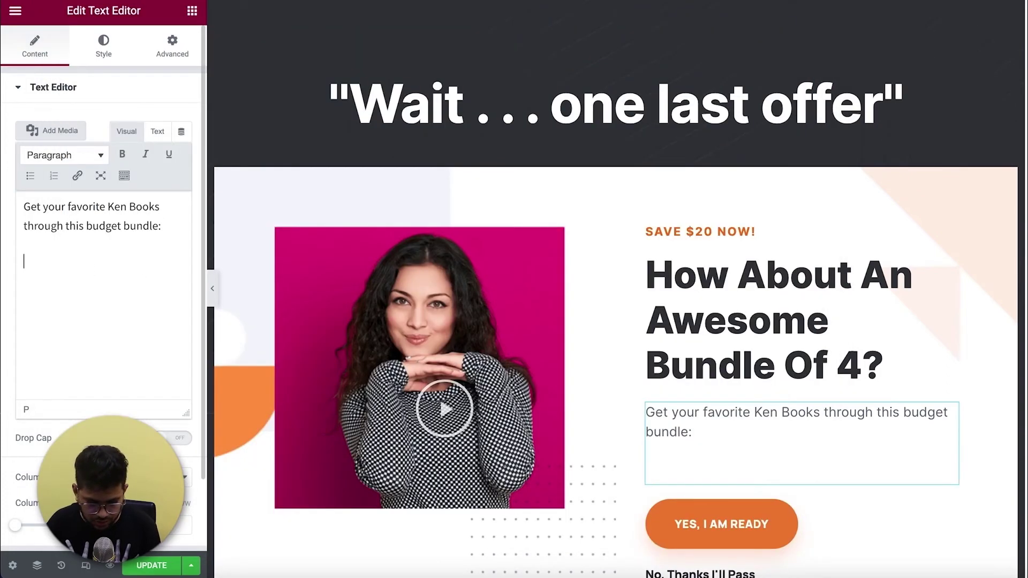
pyautogui.press('super+v')
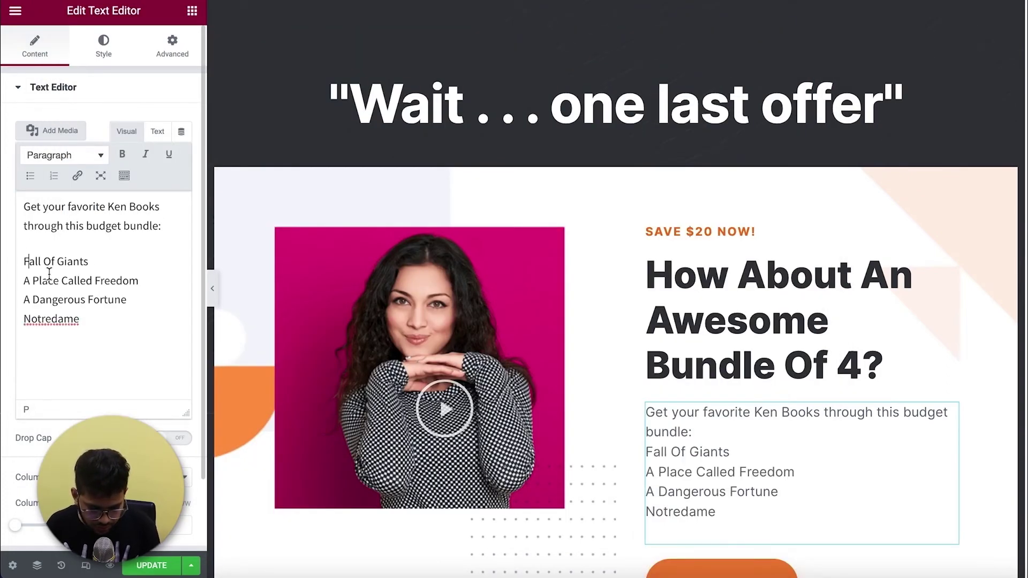
# Try to format the pasted book titles as a bulleted list.
pyautogui.click(25, 261)
pyautogui.click(30, 176)
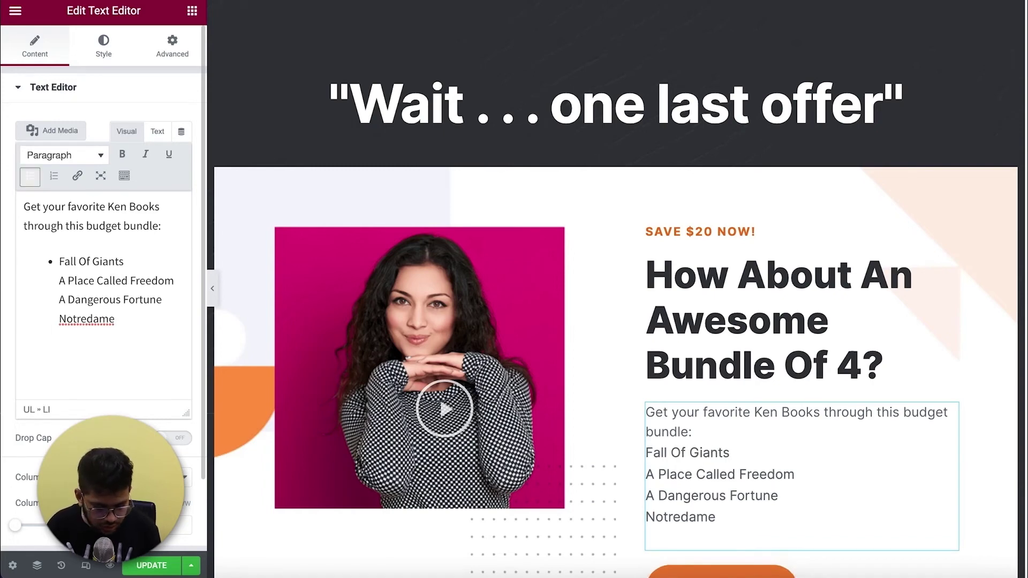
pyautogui.press('BackSpace')
# Prefix each of the four book titles in the description with a dash.
pyautogui.write('-')
pyautogui.click(23, 281)
pyautogui.write('-')
pyautogui.click(24, 299)
pyautogui.write('- ')
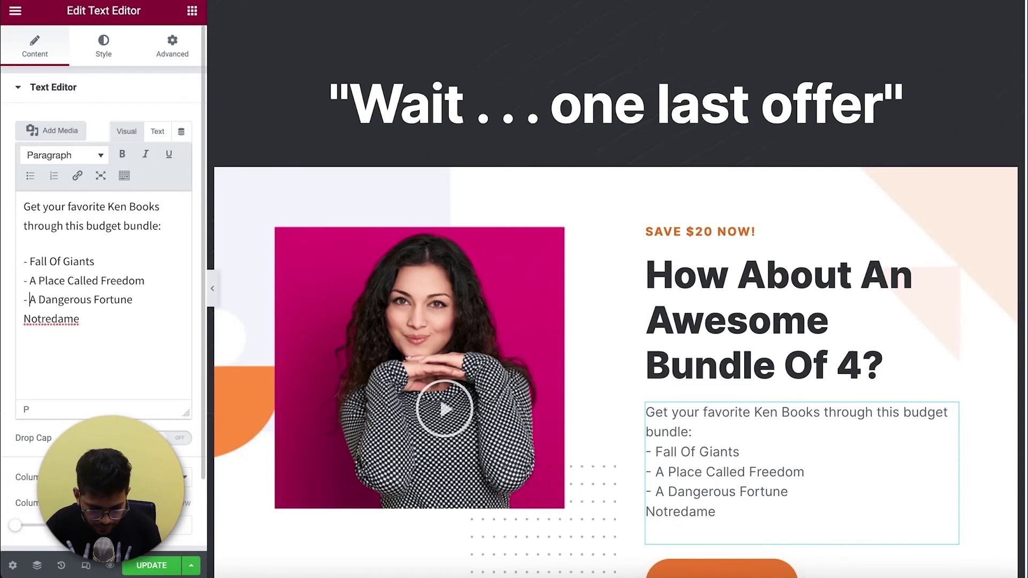
pyautogui.write('-')
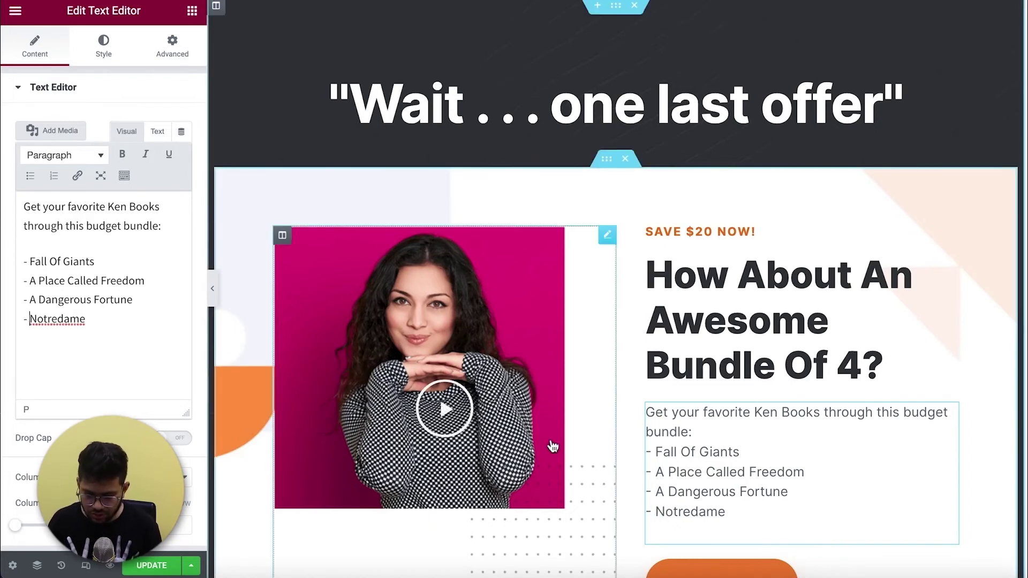
# Turn on the product price display for the "Yes, I Am Ready" accept button of the downsell offer.
pyautogui.scroll(-1, 799, 370)
pyautogui.scroll(-5, 799, 370)
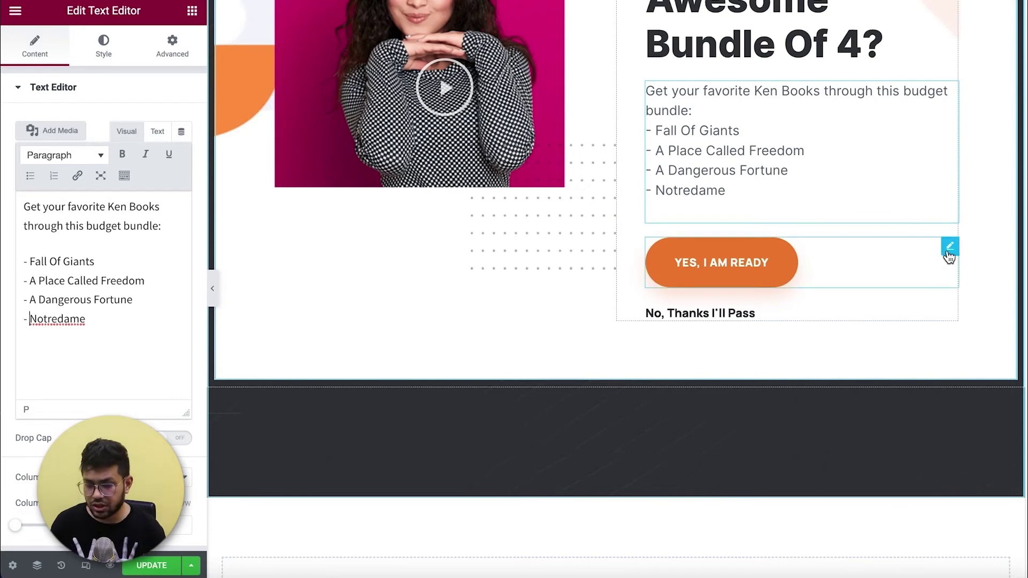
pyautogui.click(950, 248)
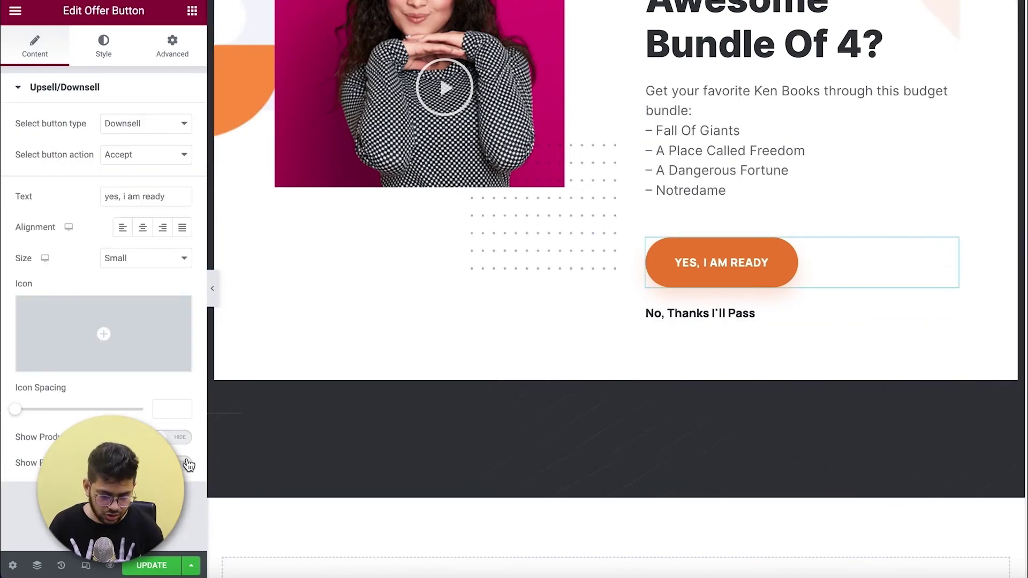
pyautogui.click(183, 438)
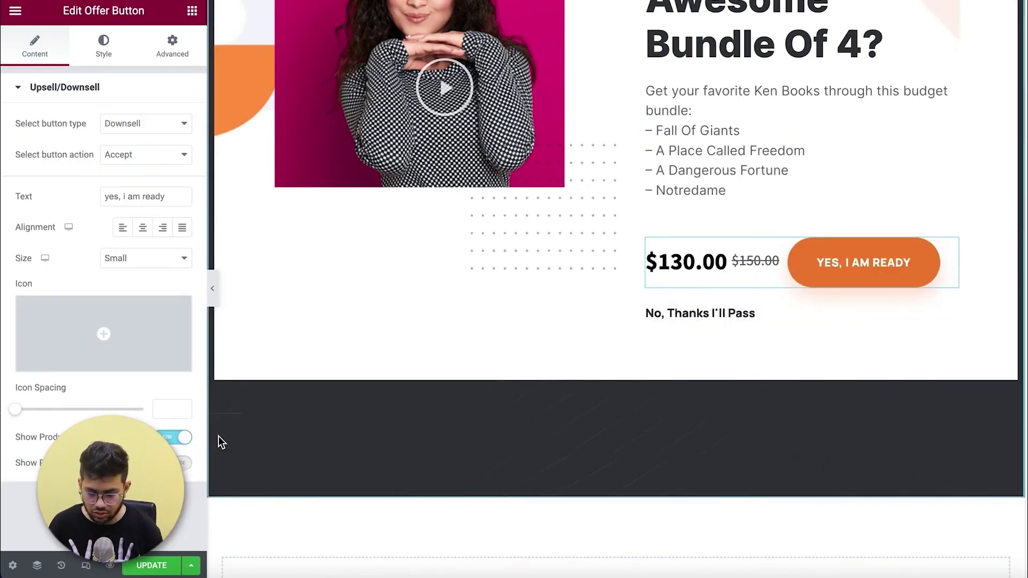
# Review the edited downsell page from headline to offer buttons and save its changes.
pyautogui.scroll(5, 739, 417)
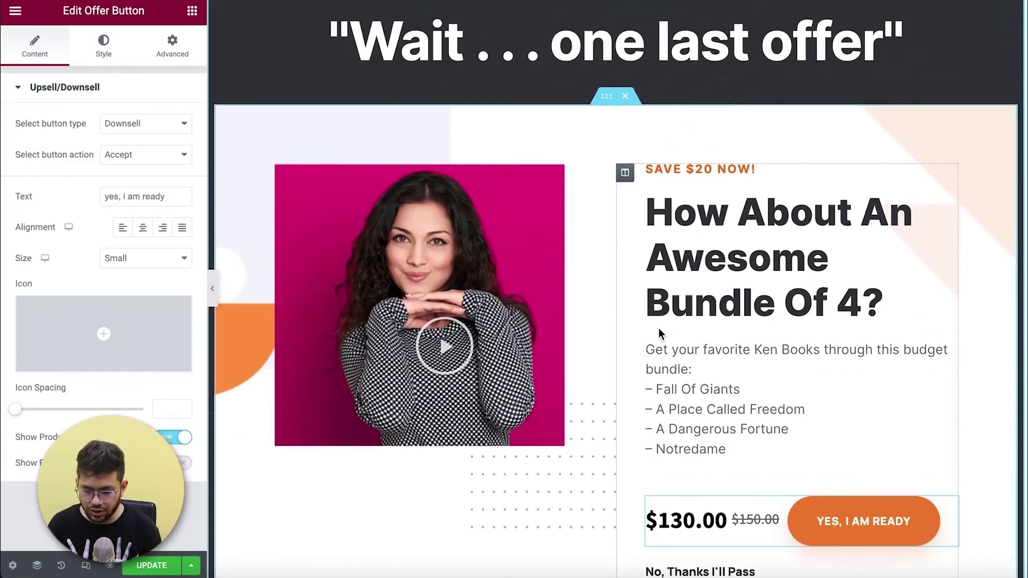
pyautogui.scroll(-4, 646, 80)
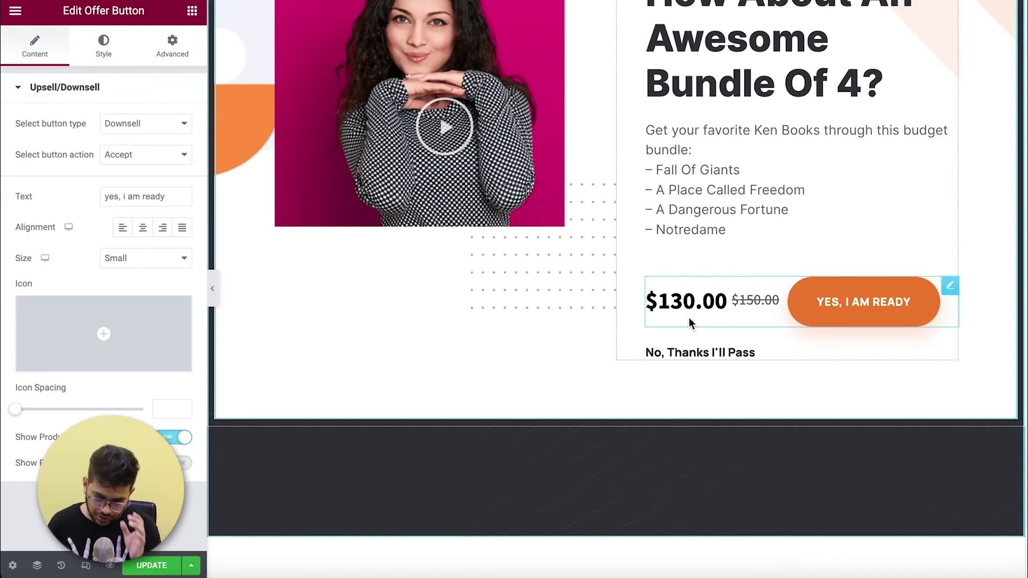
pyautogui.scroll(2, 689, 319)
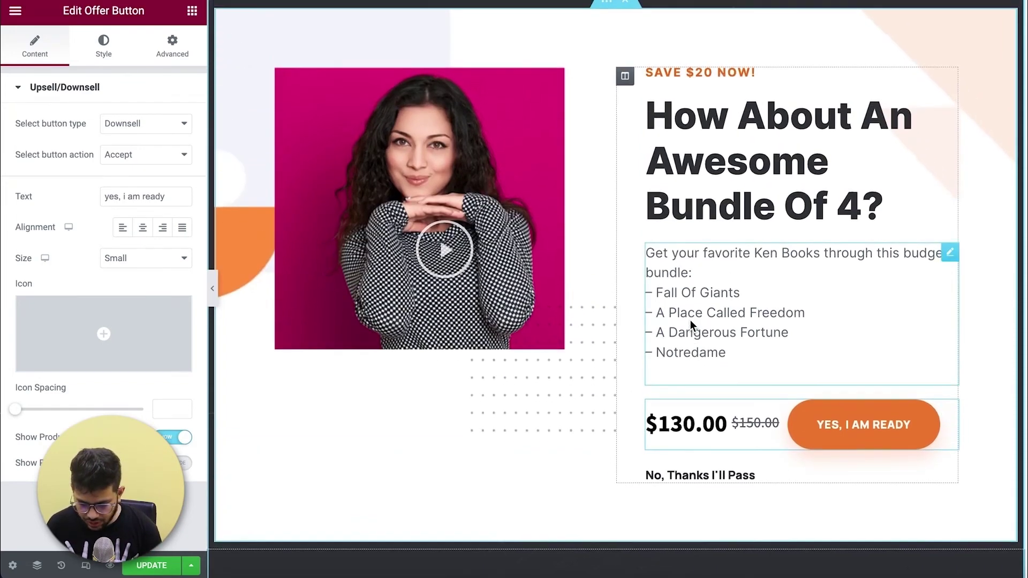
pyautogui.scroll(1, 690, 320)
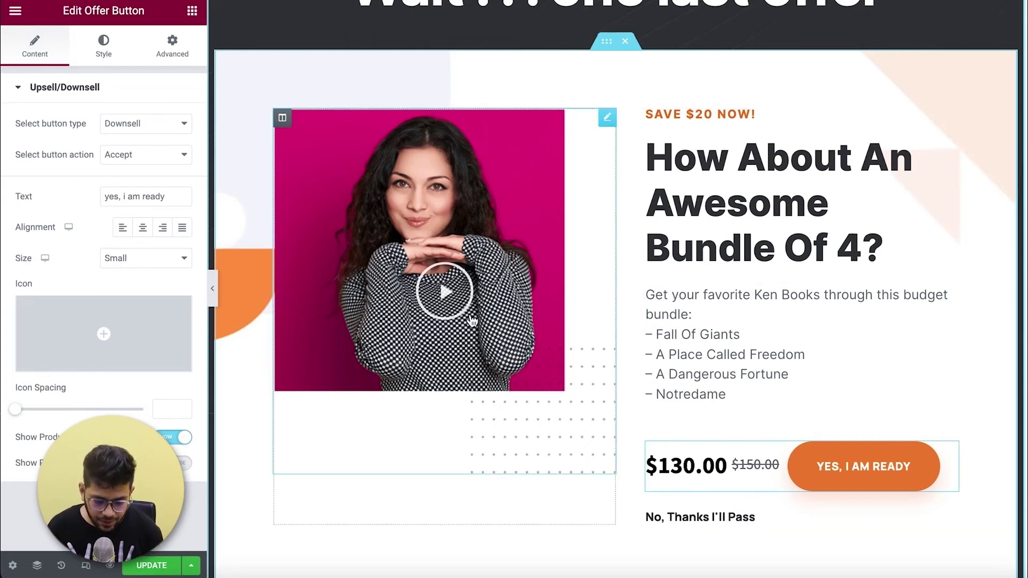
pyautogui.scroll(2, 724, 369)
pyautogui.scroll(-1, 482, 482)
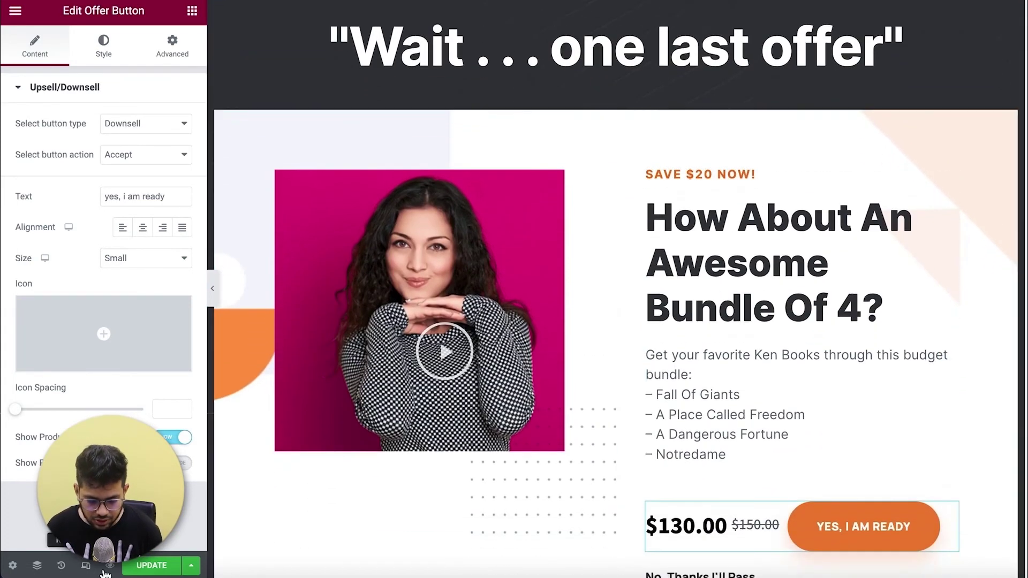
pyautogui.click(149, 567)
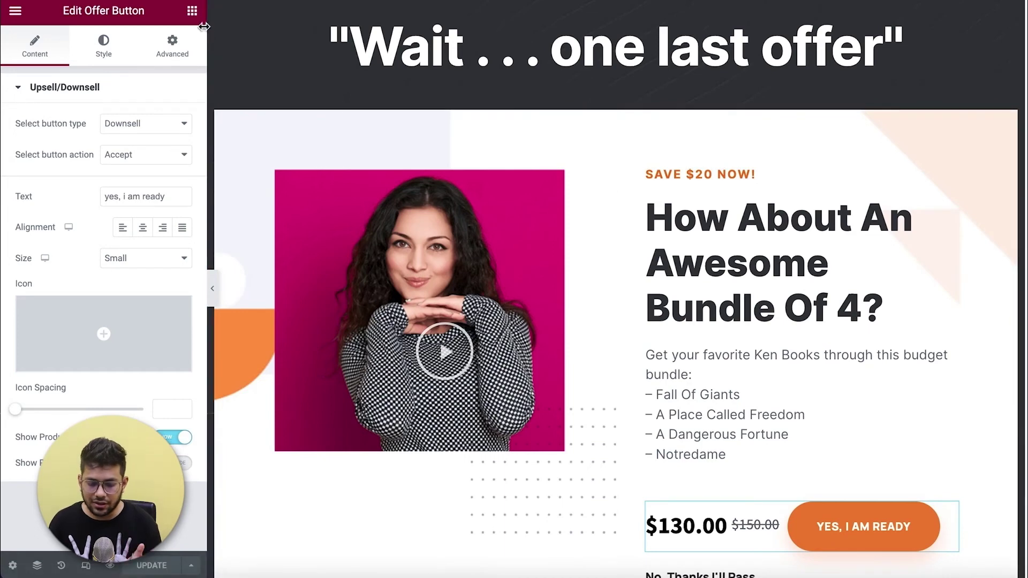
# Look up the WPFunnels Offer Button widget and inspect the downsell page's accept and "No, Thanks I'll Pass" buttons.
pyautogui.click(191, 11)
pyautogui.scroll(-15, 150, 355)
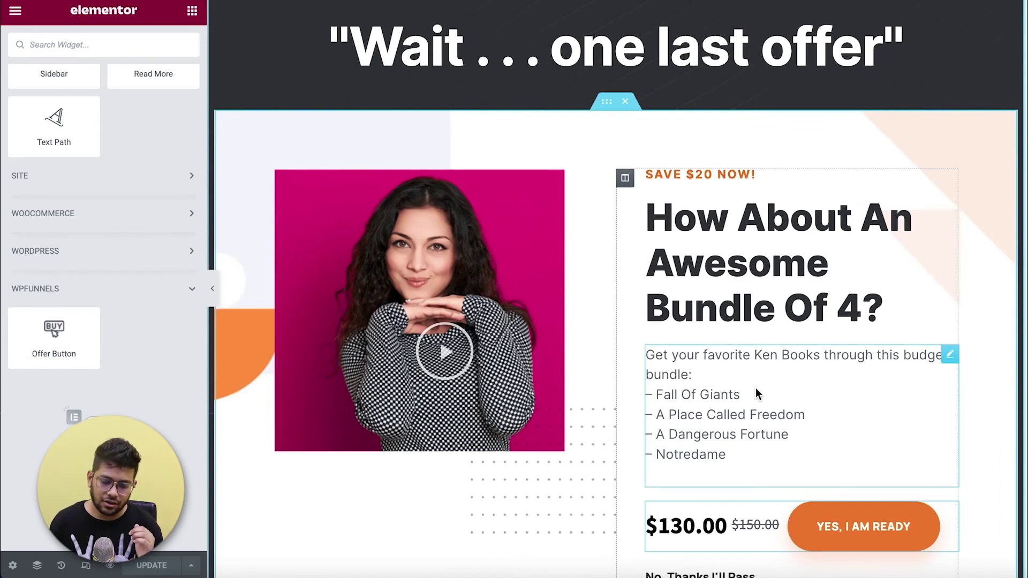
pyautogui.click(906, 530)
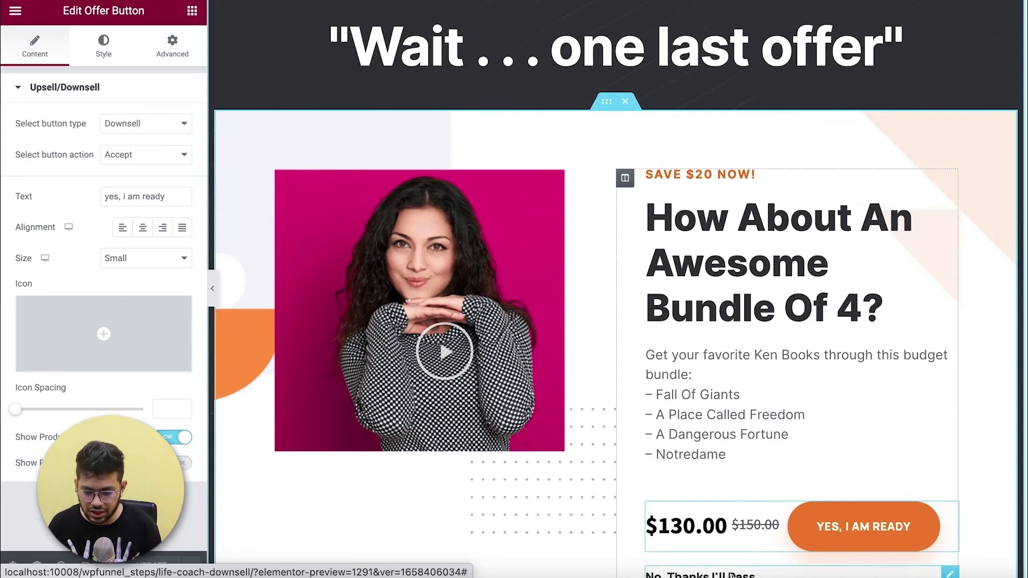
pyautogui.click(950, 573)
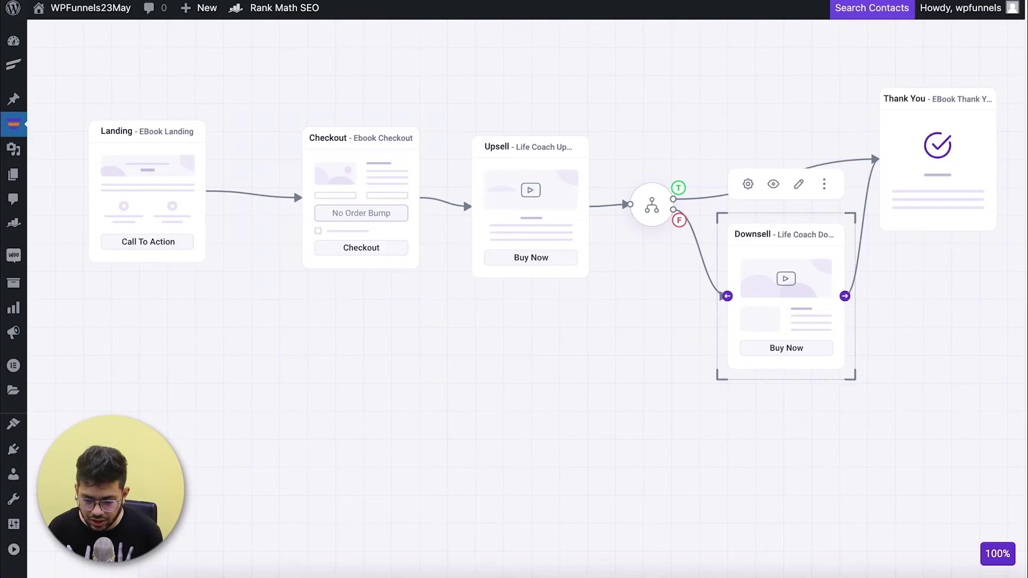
# Return to the WPFunnels funnel canvas and open the live view of the EBook Landing step.
pyautogui.click(569, 356)
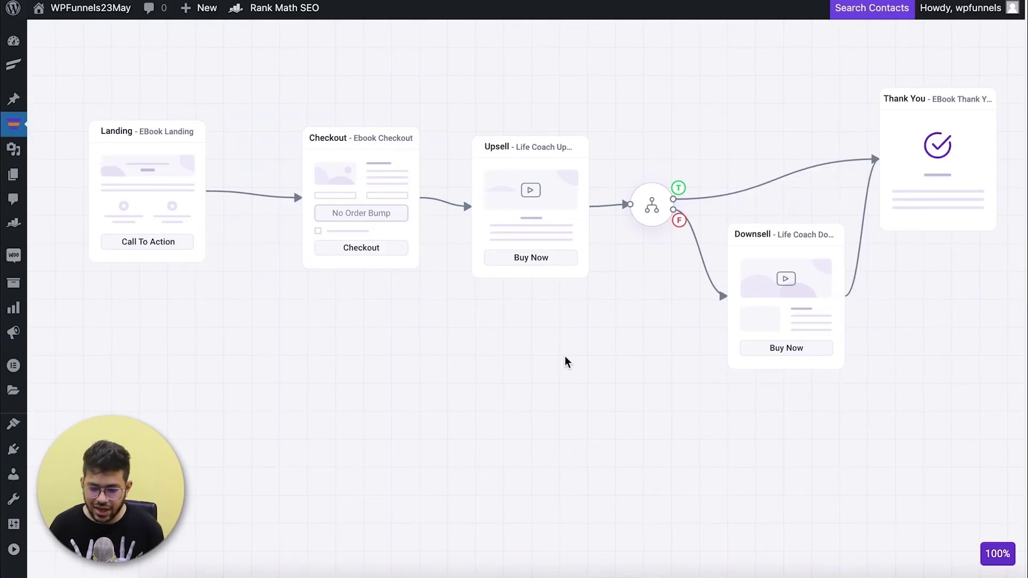
pyautogui.click(158, 236)
pyautogui.click(114, 154)
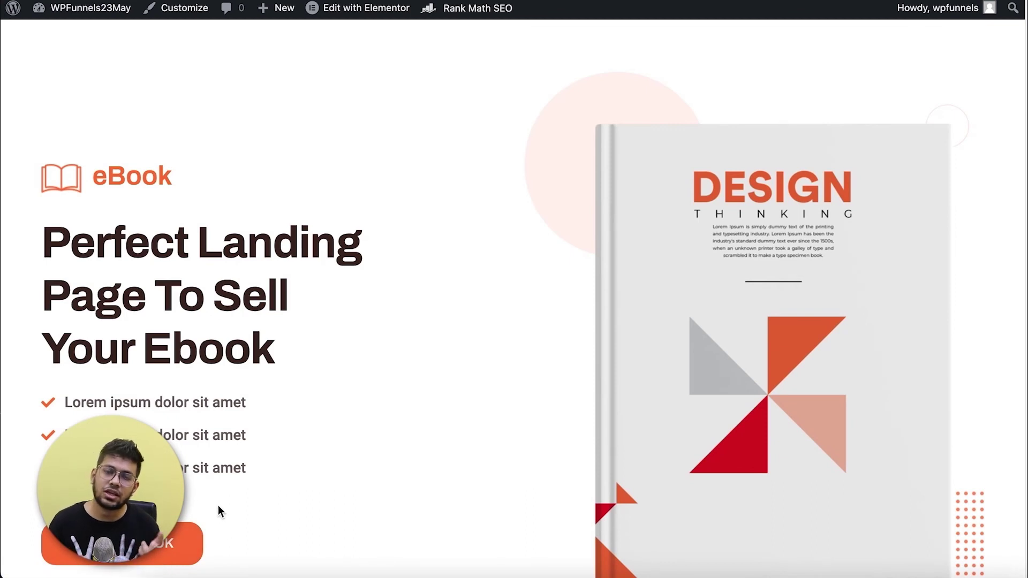
# Proceed from the landing page to checkout, check the ordered book, and place the order with Cash on delivery.
pyautogui.click(179, 545)
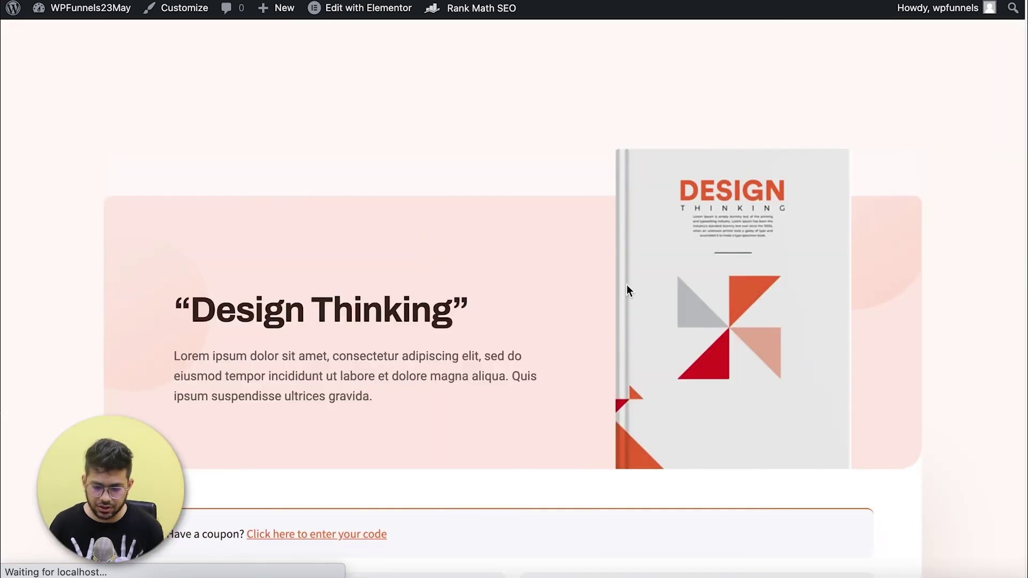
pyautogui.scroll(-9, 623, 294)
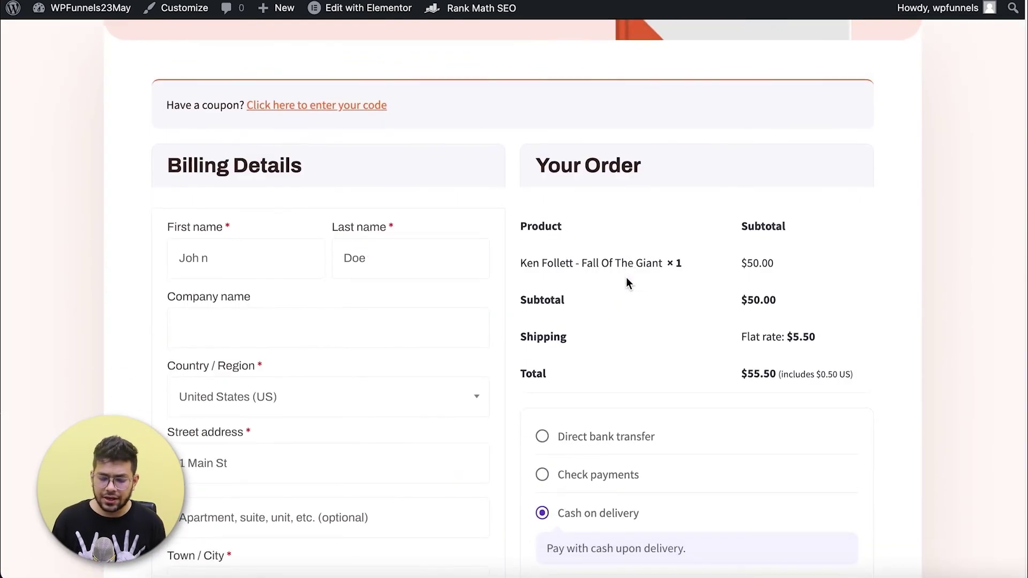
pyautogui.moveTo(521, 215); pyautogui.dragTo(690, 220)
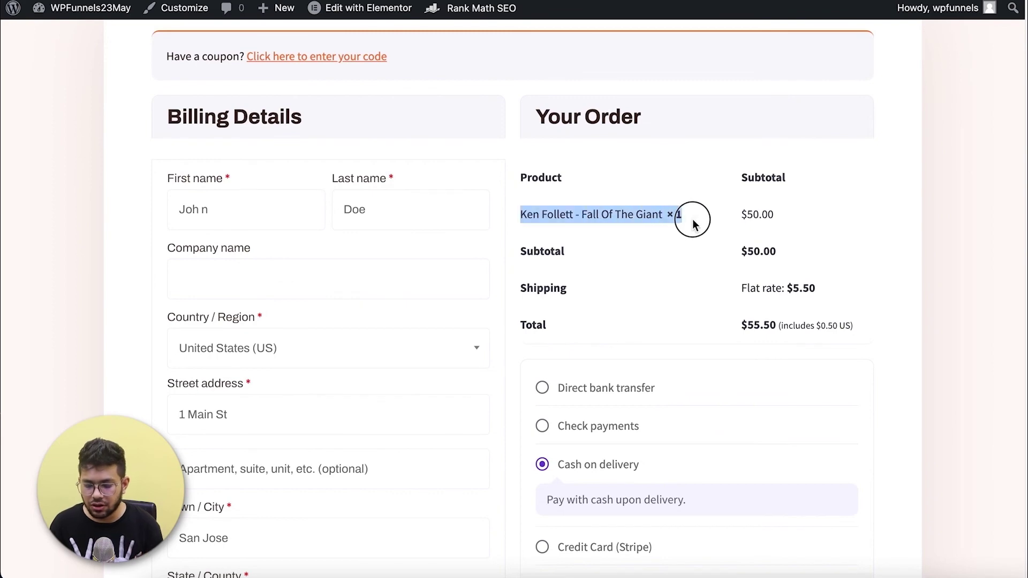
pyautogui.click(688, 219)
pyautogui.scroll(-3, 575, 314)
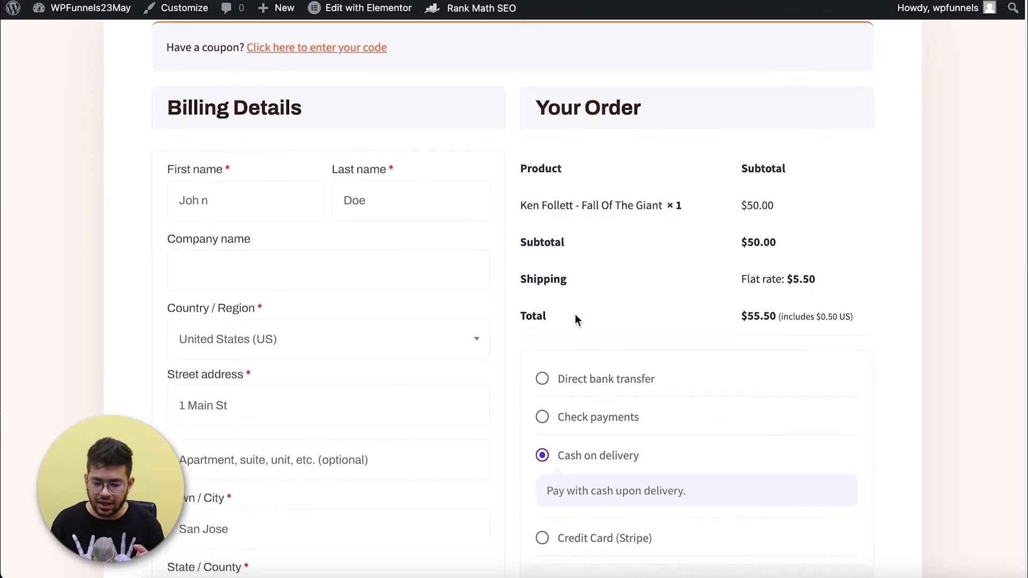
pyautogui.scroll(-5, 586, 320)
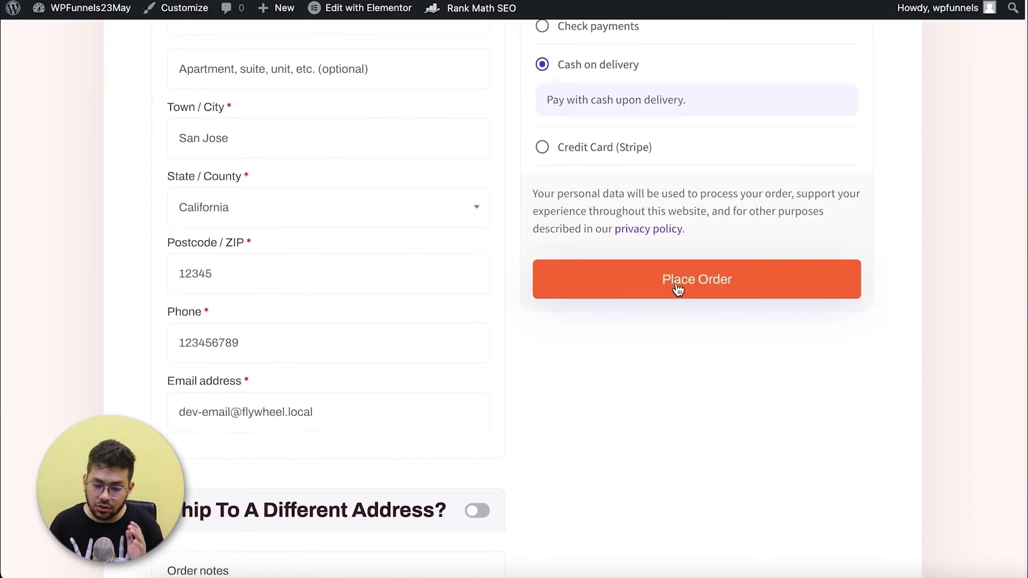
pyautogui.click(676, 283)
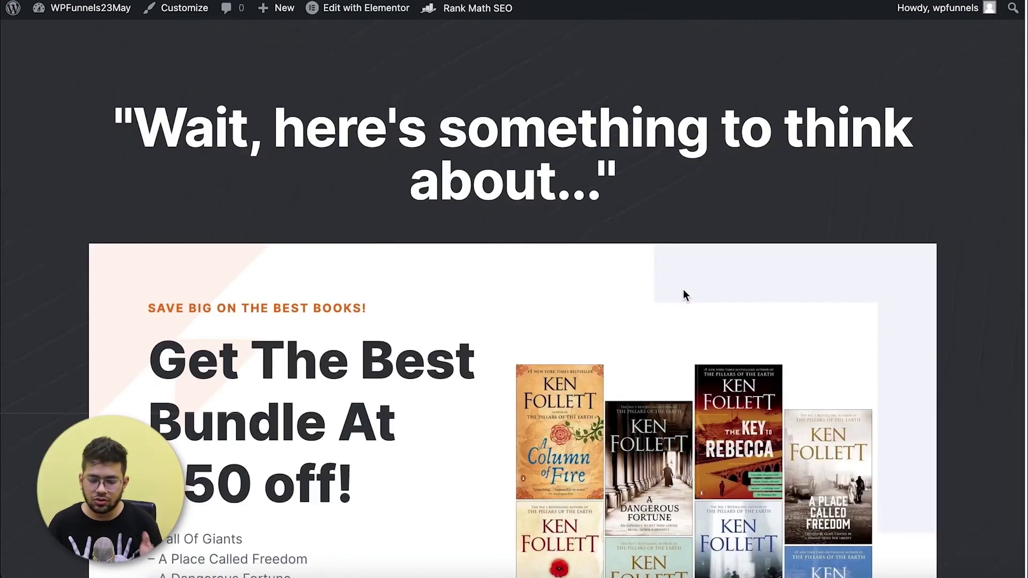
# Review the upsell bundle offer and decline it with "I will wait for later".
pyautogui.scroll(-8, 684, 289)
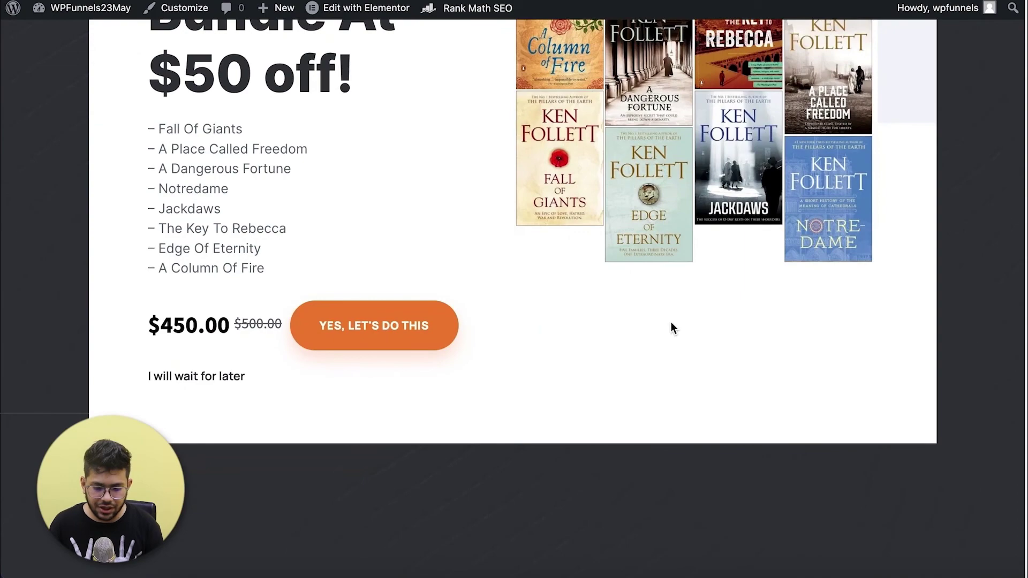
pyautogui.scroll(5, 670, 329)
pyautogui.scroll(-5, 431, 354)
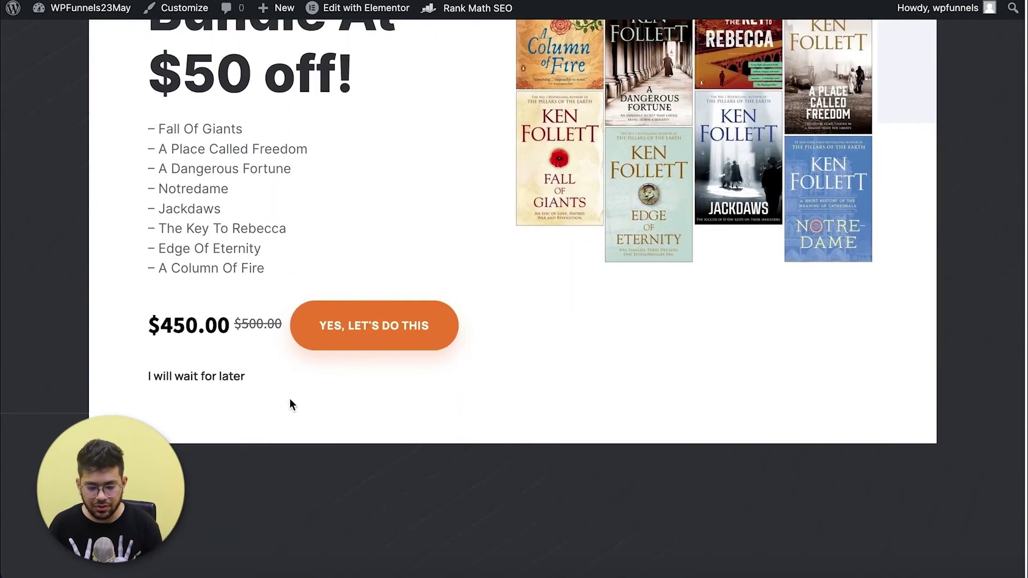
pyautogui.click(207, 380)
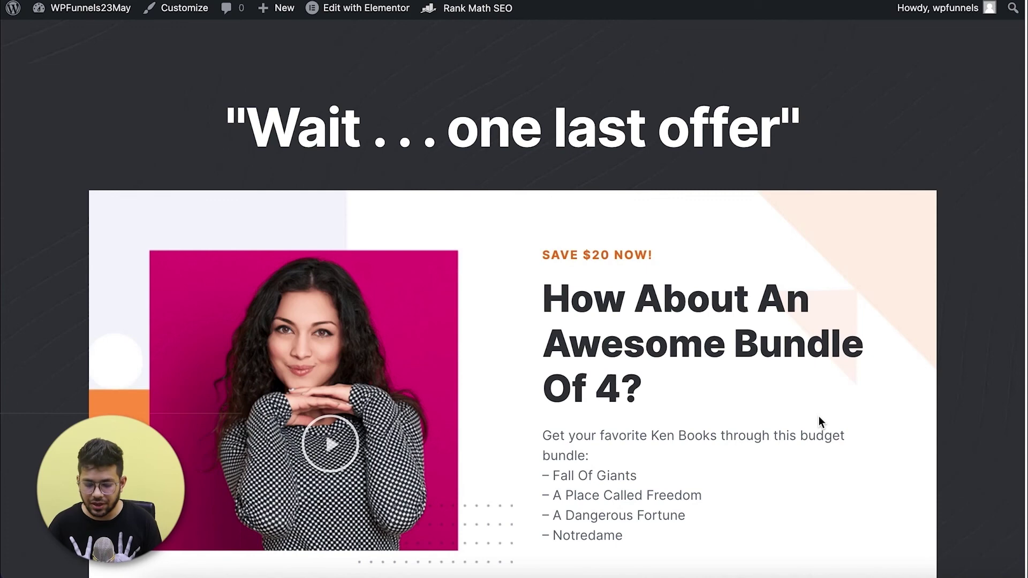
# Accept the downsell offer for the four-book bundle and check the products in the thank-you page's order details.
pyautogui.scroll(-5, 819, 421)
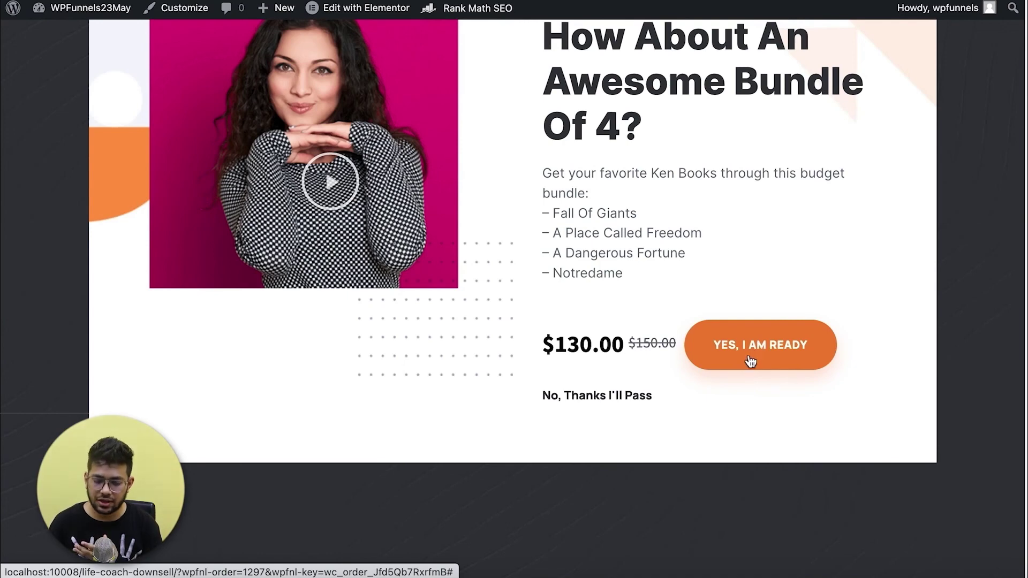
pyautogui.click(769, 350)
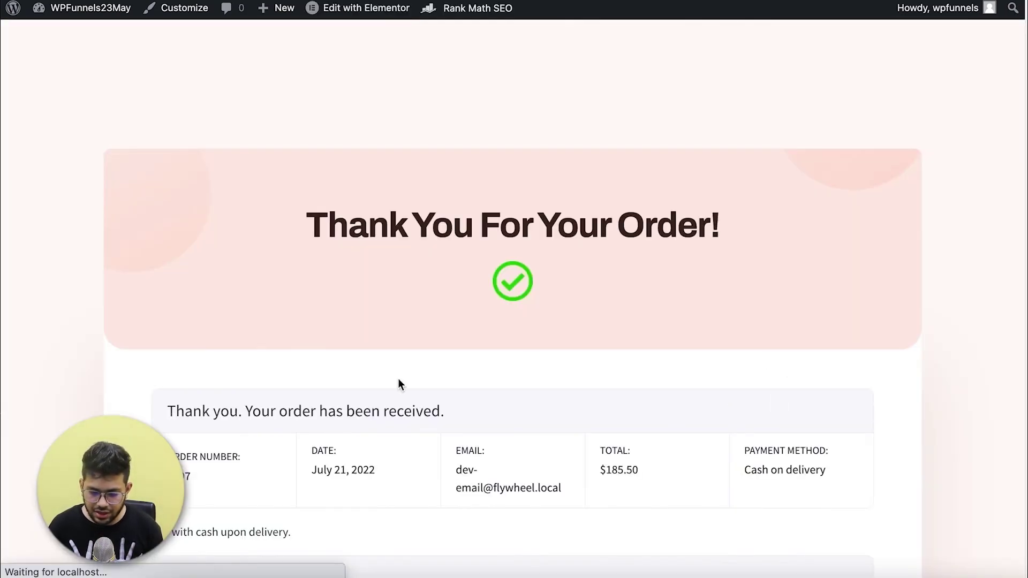
pyautogui.scroll(-10, 968, 245)
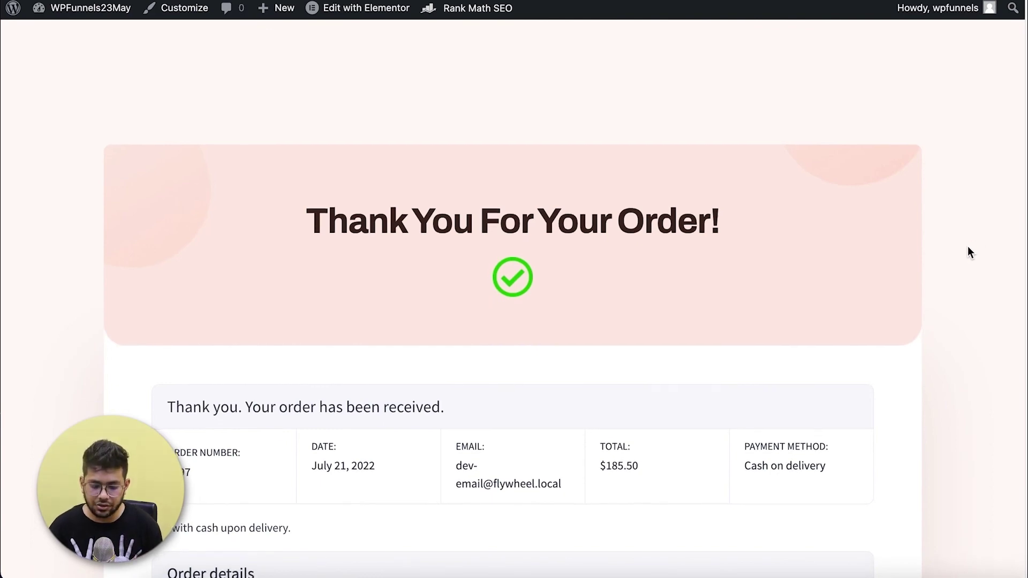
pyautogui.scroll(1, 968, 252)
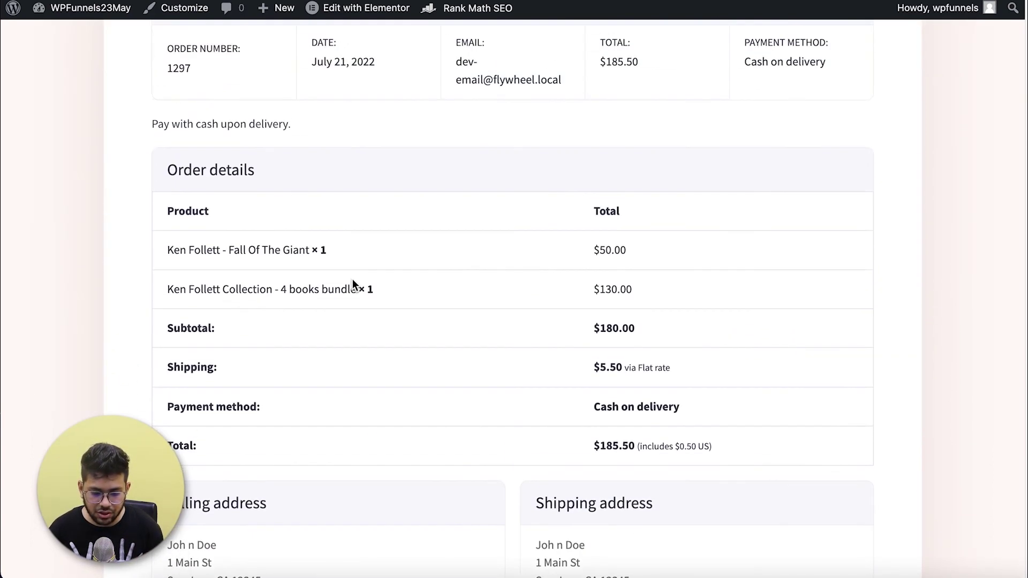
pyautogui.moveTo(276, 290); pyautogui.dragTo(408, 288)
pyautogui.click(409, 289)
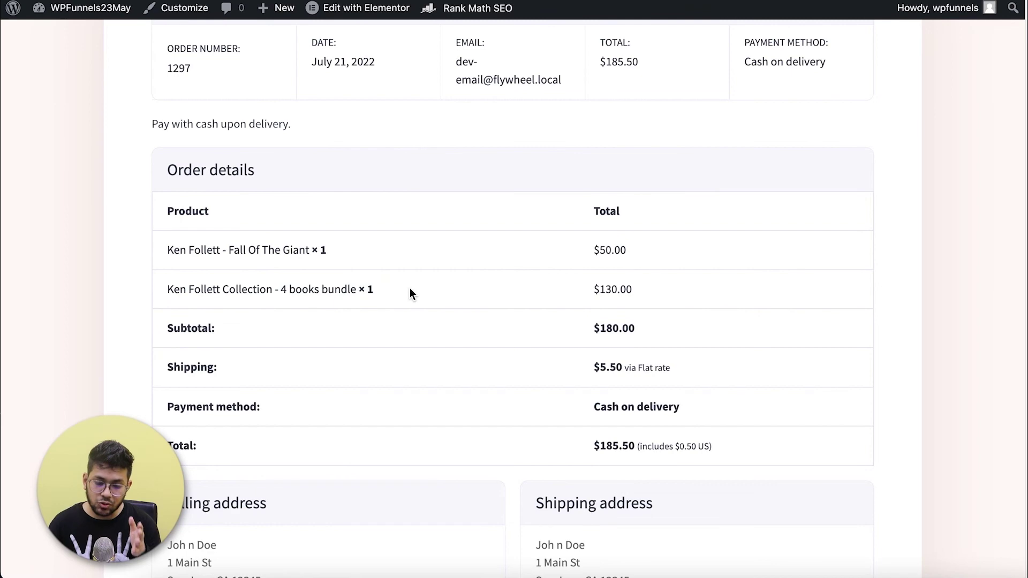